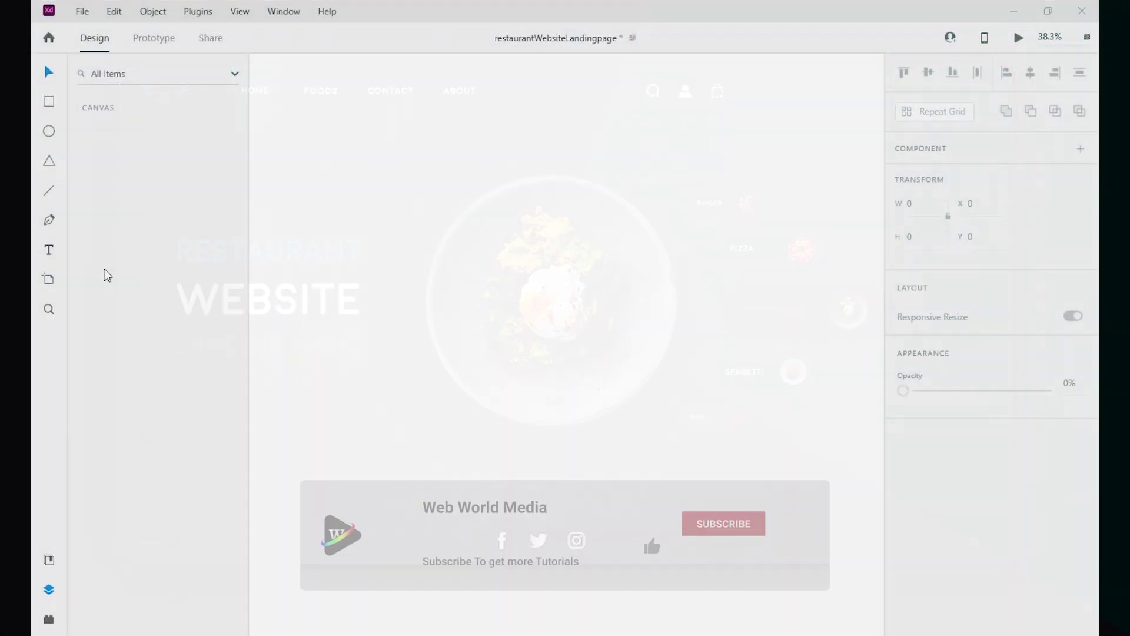
Create a new artboard from the Web 1920 preset
click(48, 279)
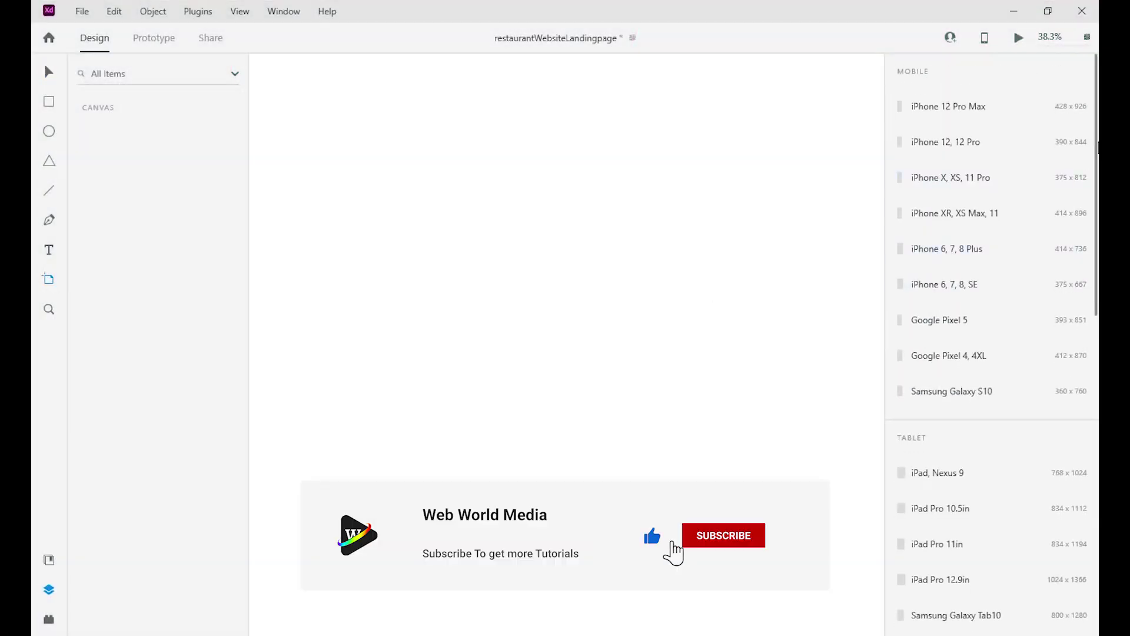
scroll(991, 345, down, 10)
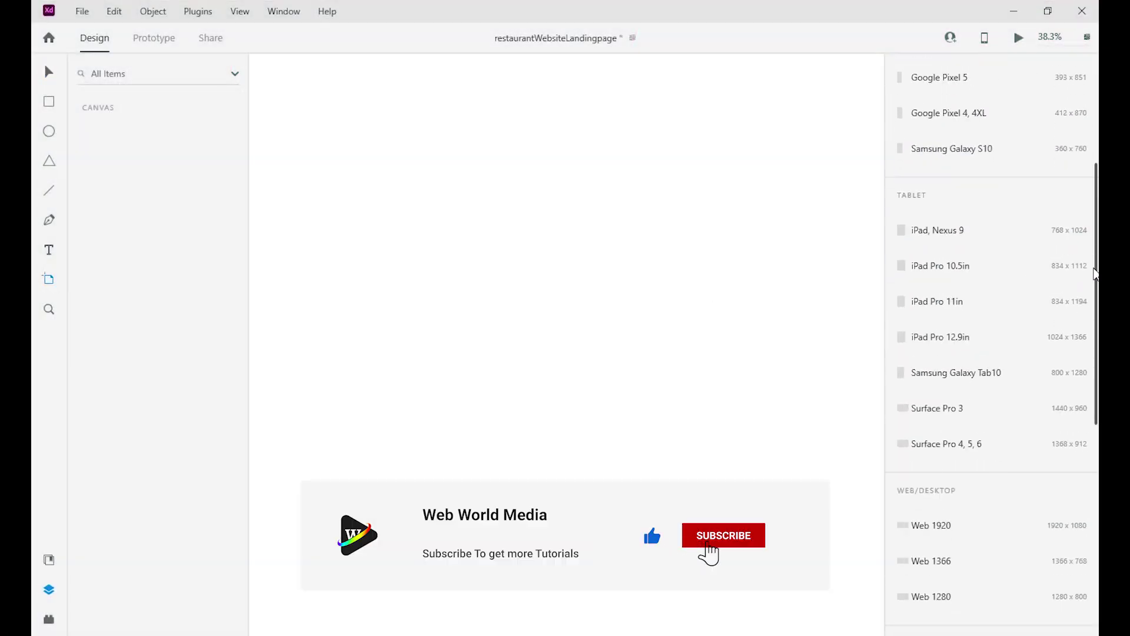
click(929, 281)
scroll(924, 291, up, 10)
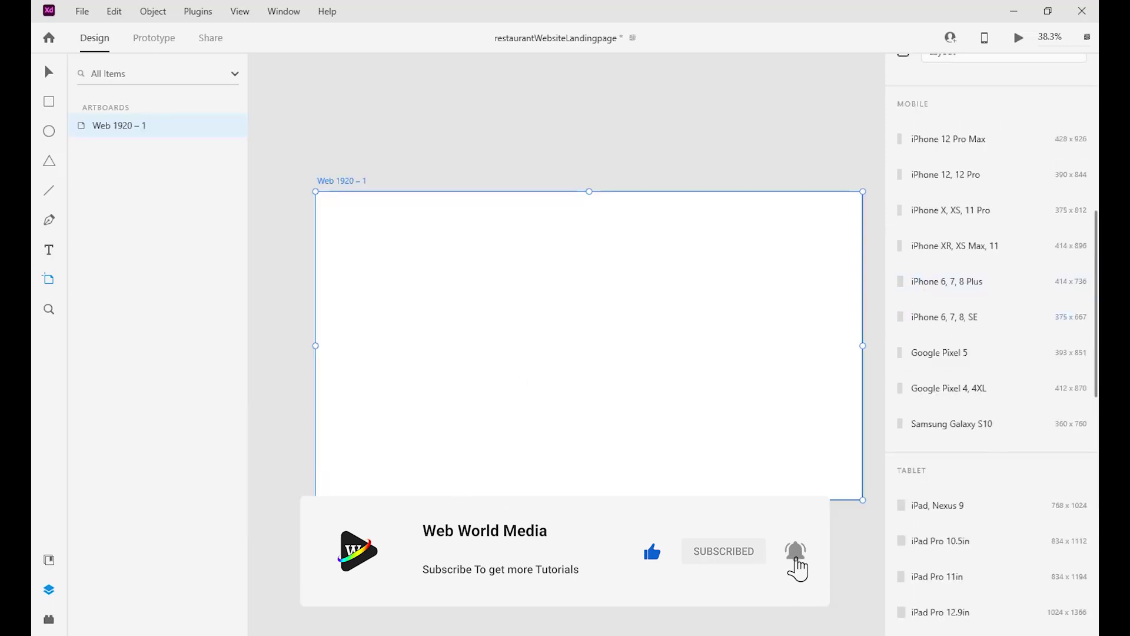
Switch to Photoshop and create a new 1920 x 1080 px document at 72 pixels/inch with a white background
click(376, 635)
click(63, 8)
click(74, 21)
click(789, 186)
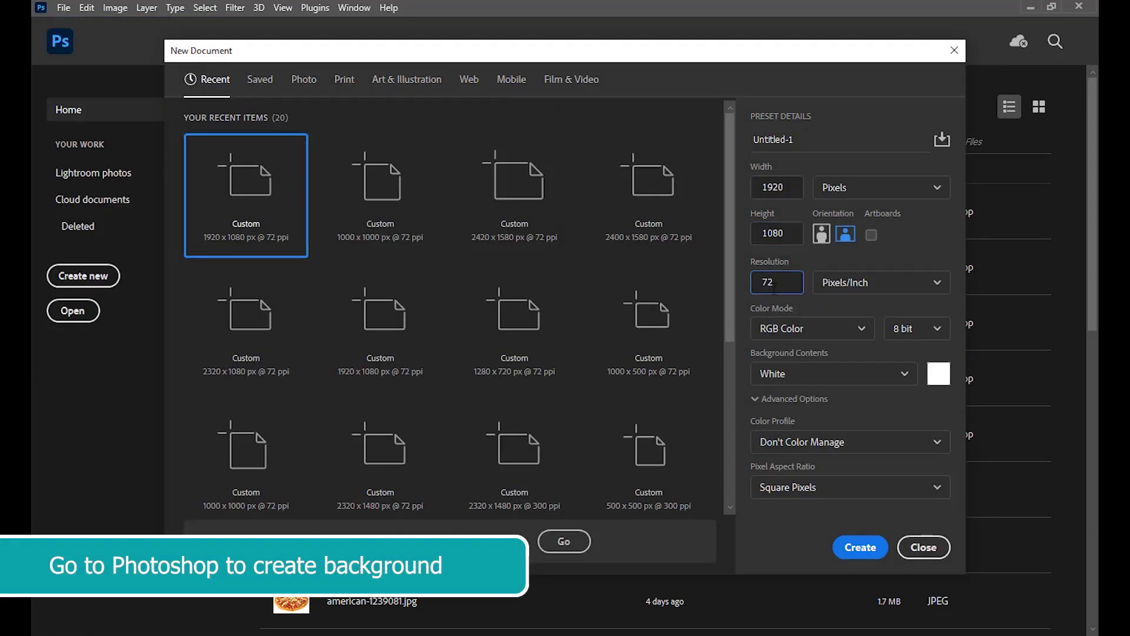
click(848, 375)
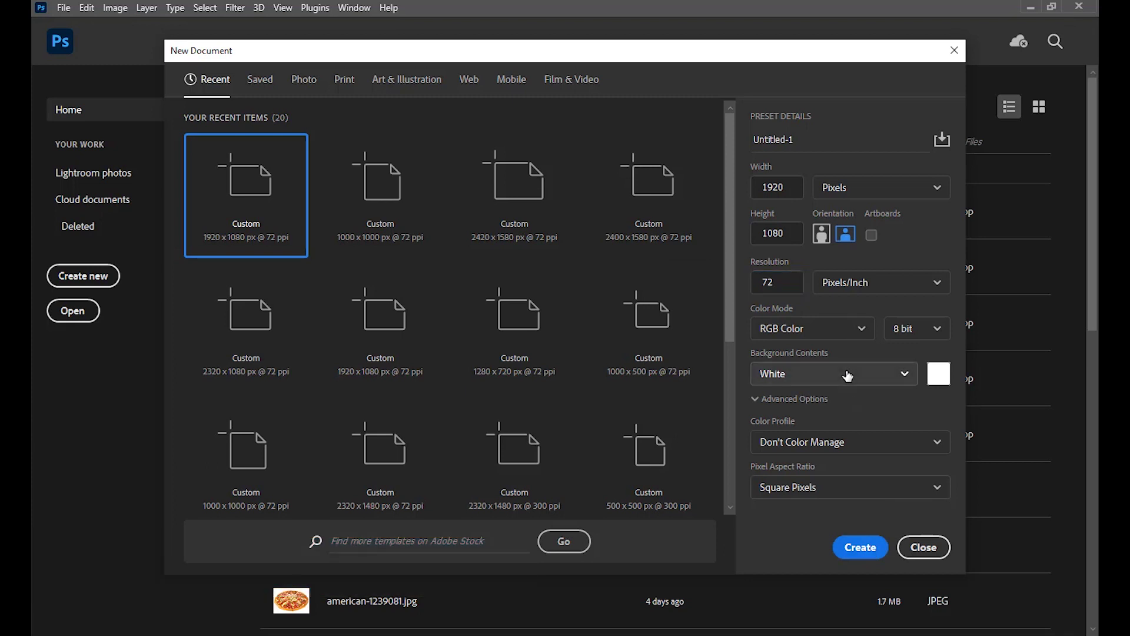
click(771, 399)
click(860, 546)
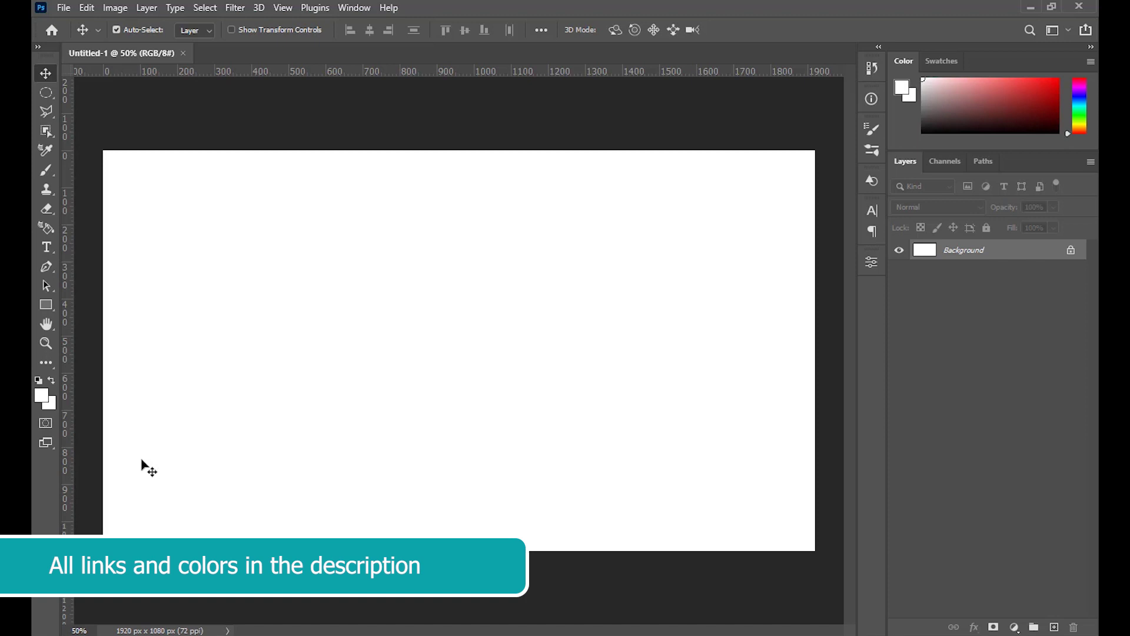
Draw a rectangle shape and fit its edges to cover the whole 1920 x 1080 px canvas
click(48, 305)
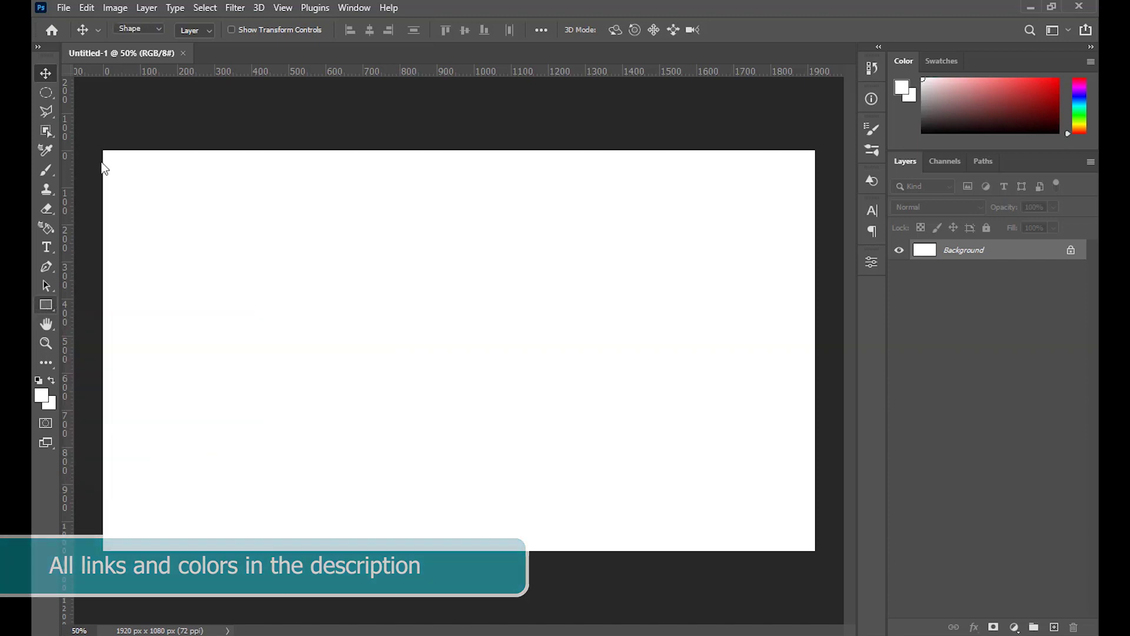
drag(102, 150, 818, 553)
drag(817, 351, 815, 351)
drag(459, 553, 459, 551)
drag(102, 351, 105, 350)
drag(460, 149, 459, 151)
Set the full-canvas rectangle's fill colour to 41454e
double_click(925, 249)
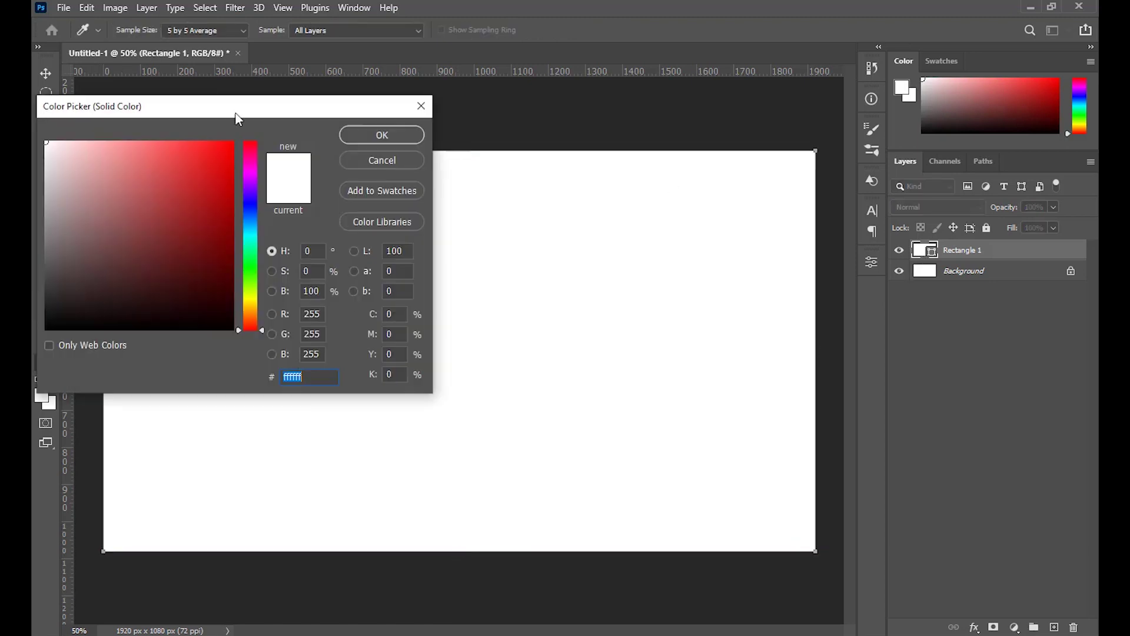
drag(262, 116, 810, 145)
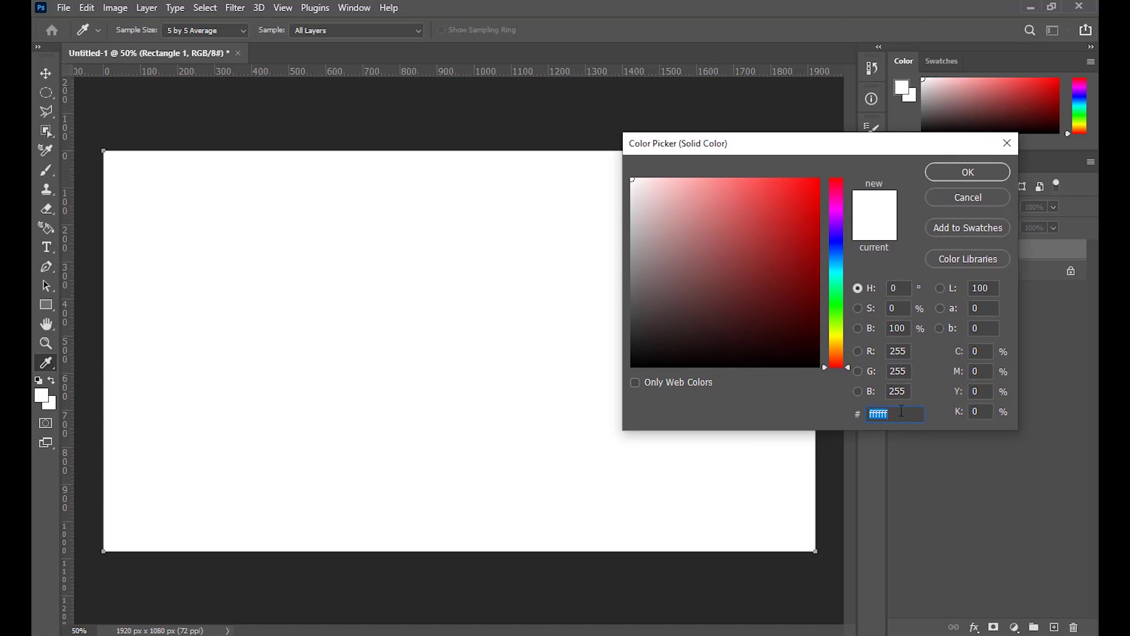
text(41454e)
click(965, 172)
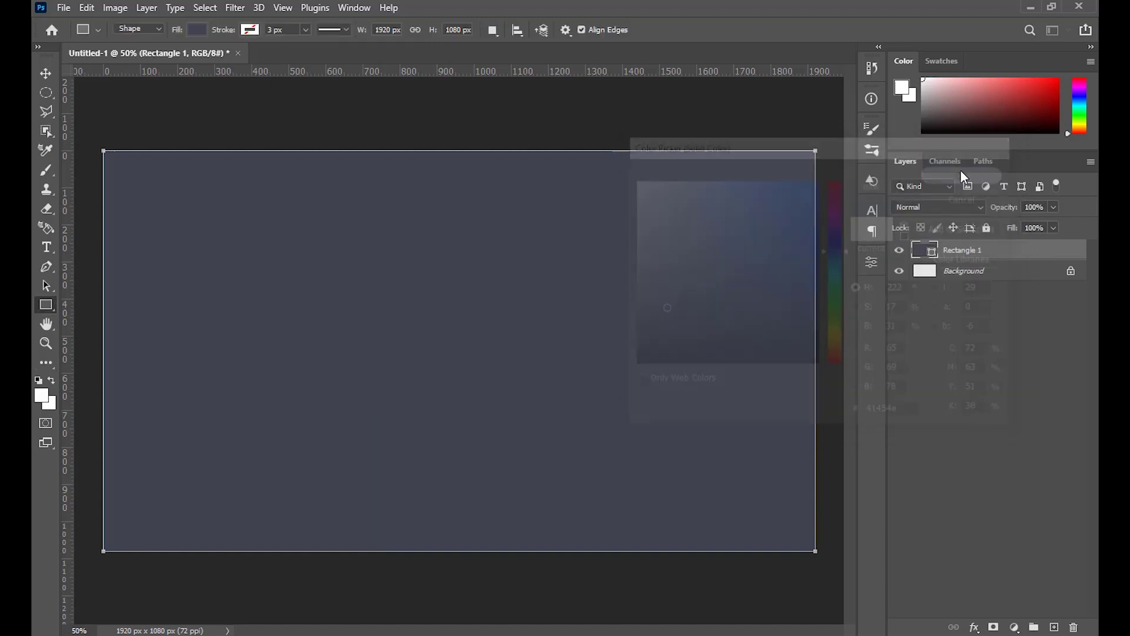
Place vertical guides at about 1080 px and 920 px and a horizontal guide at about 490 px
drag(79, 198, 504, 198)
drag(564, 71, 563, 331)
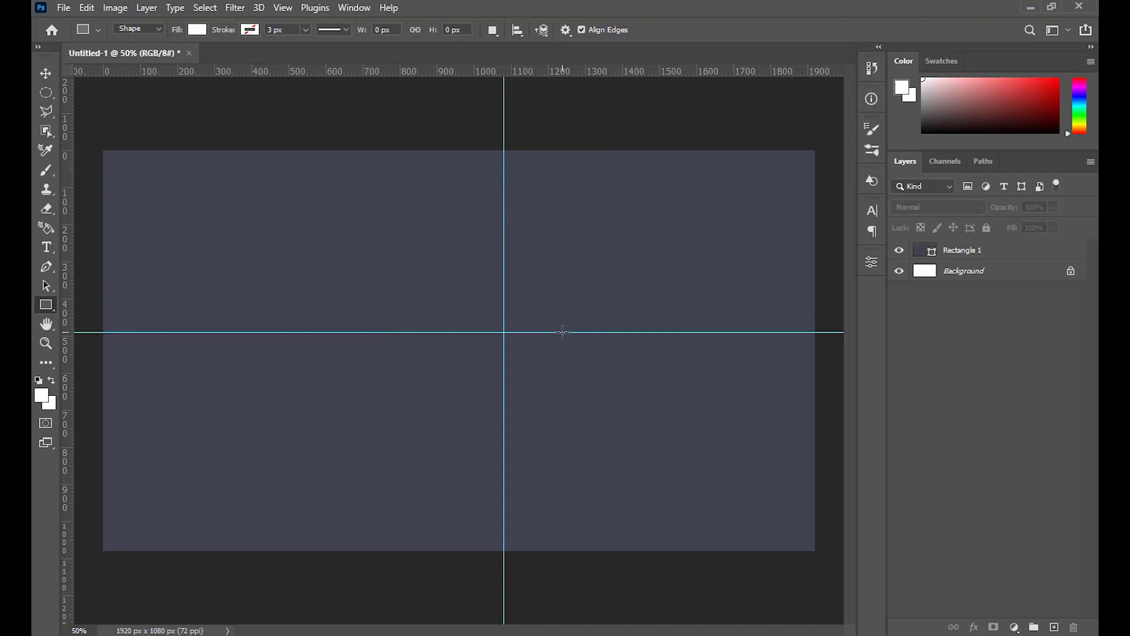
drag(66, 285, 444, 280)
Set up the Pen tool in Shape mode and set the foreground colour to 006e72
key(p)
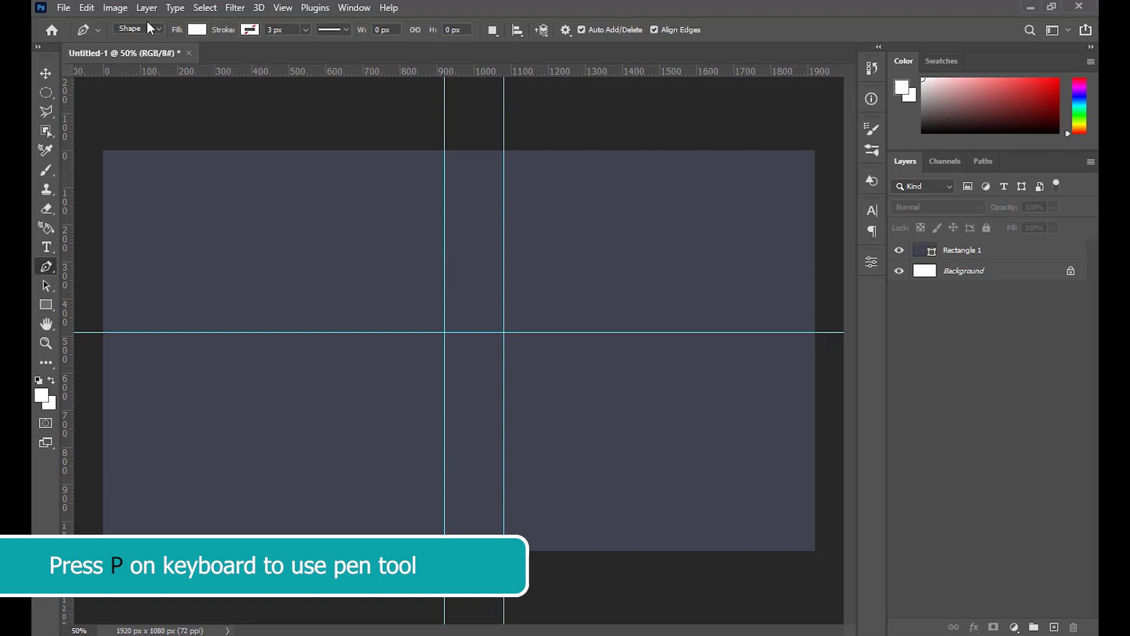
click(140, 40)
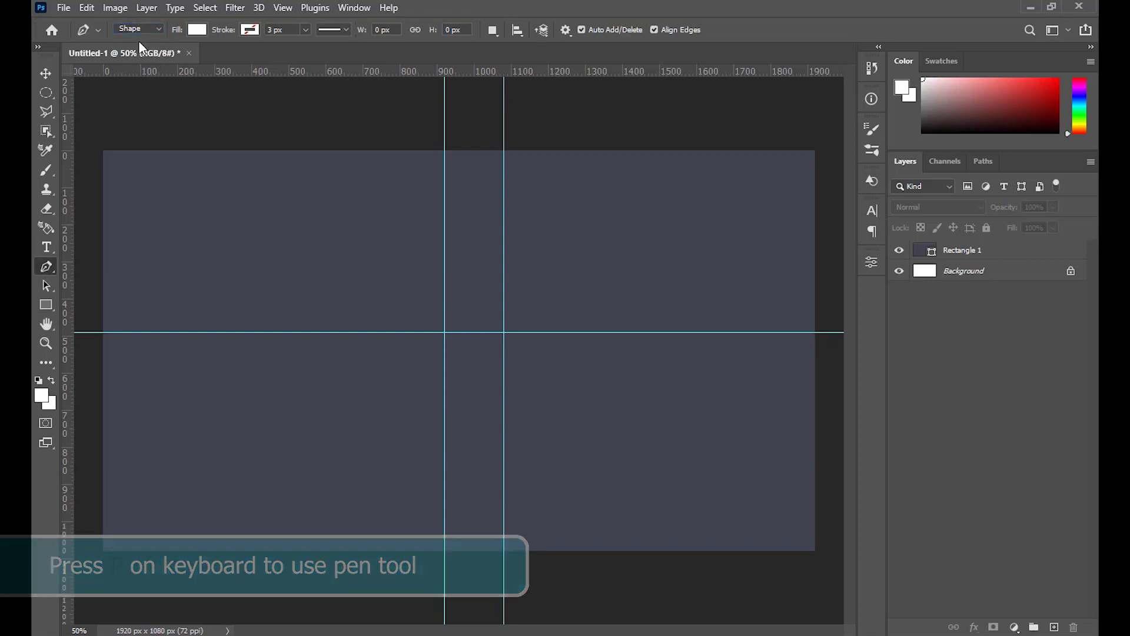
click(198, 29)
click(425, 4)
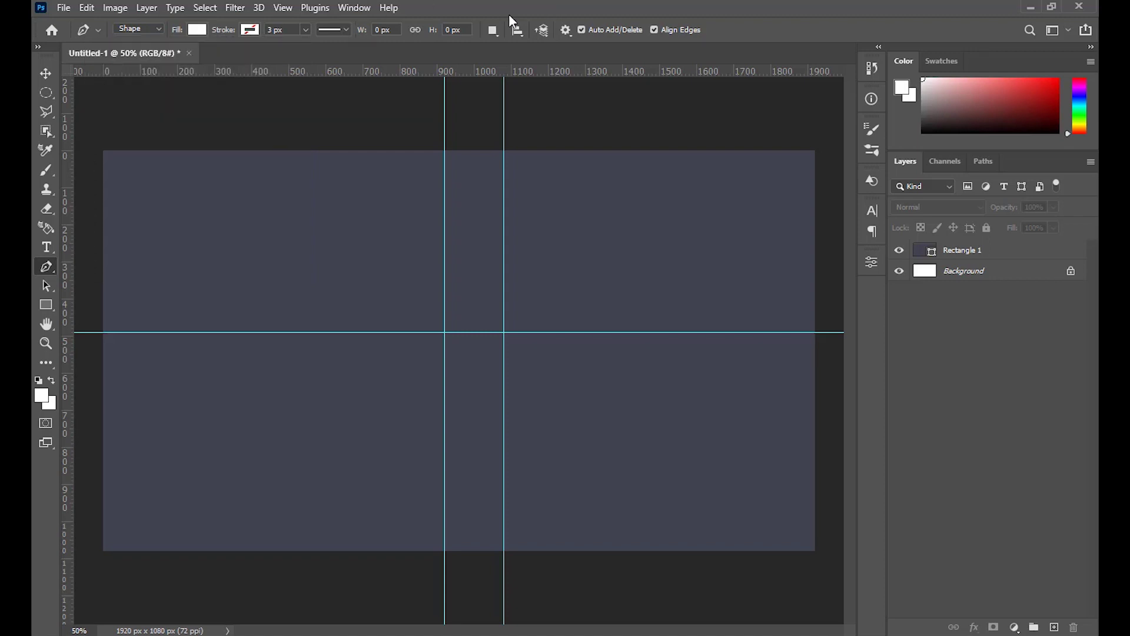
click(900, 91)
text(0)
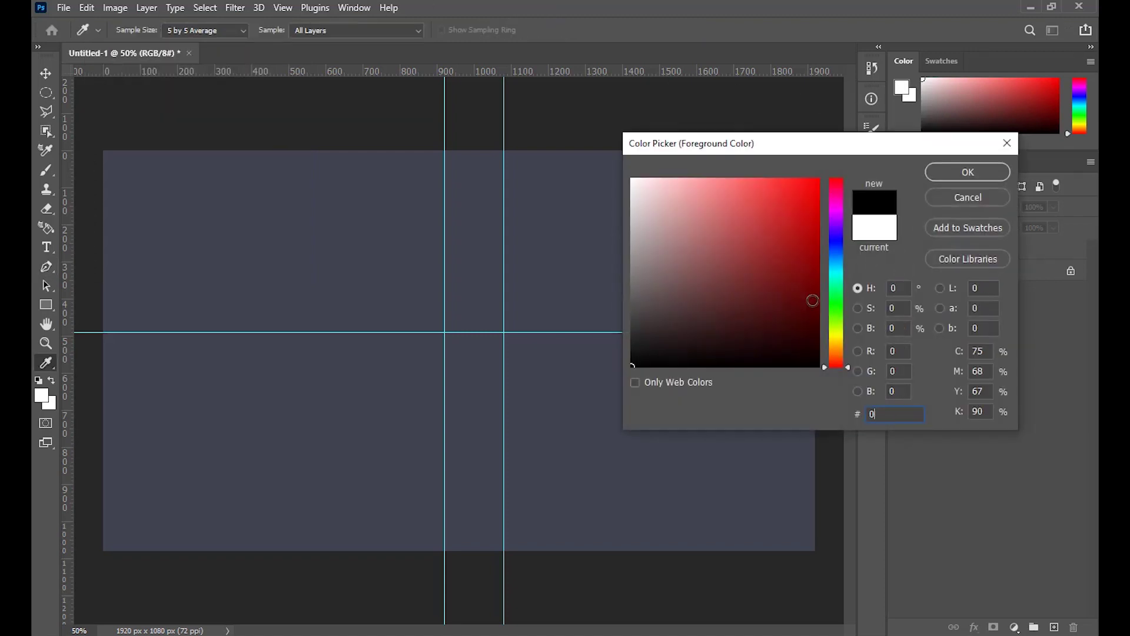
text(06e6e)
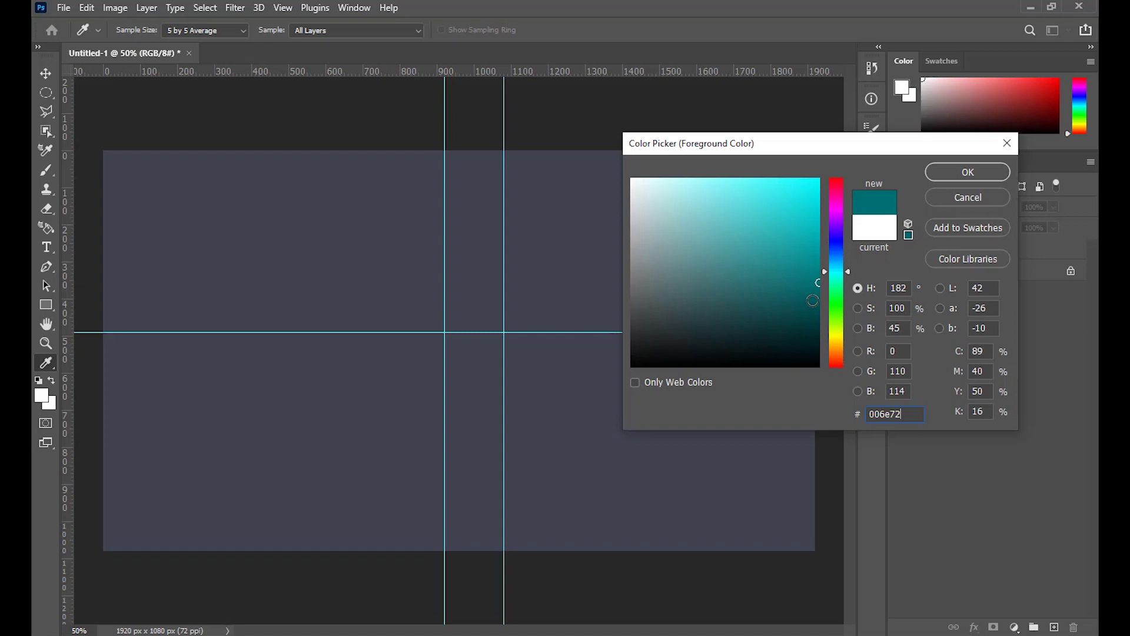
key(Return)
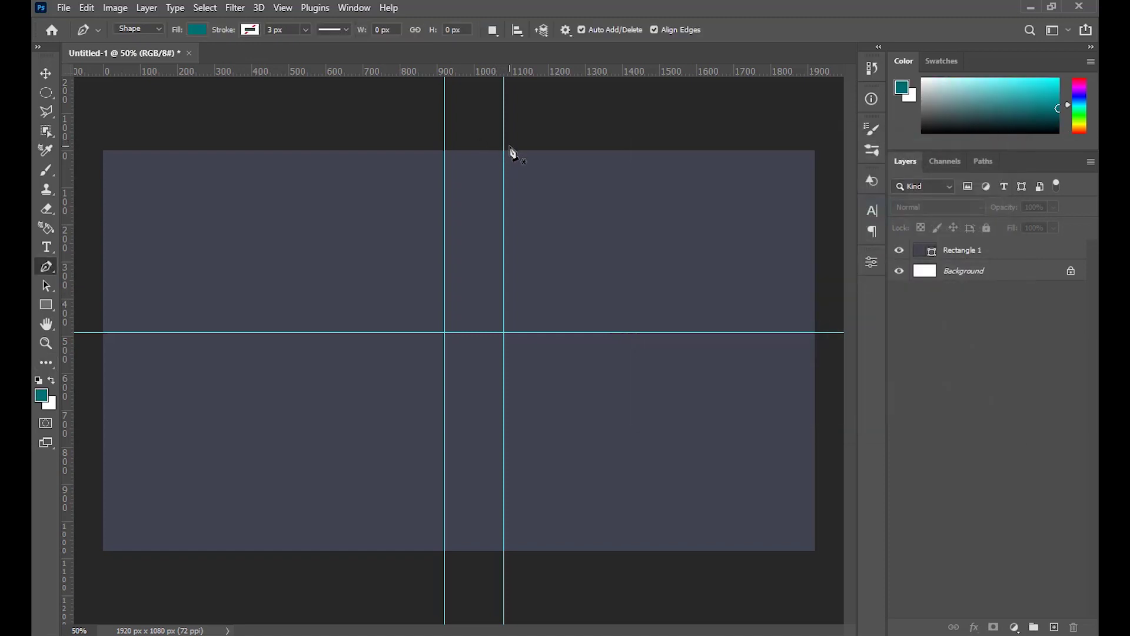
Draw a four-point shape from the canvas top through the guide intersection to the lower-right and upper-right canvas corners, and hide the guides
click(510, 146)
click(445, 333)
click(823, 550)
click(832, 130)
key(ctrl+h)
Place stone-1225029.jpg as an embedded image and enlarge it to cover the whole canvas
click(64, 8)
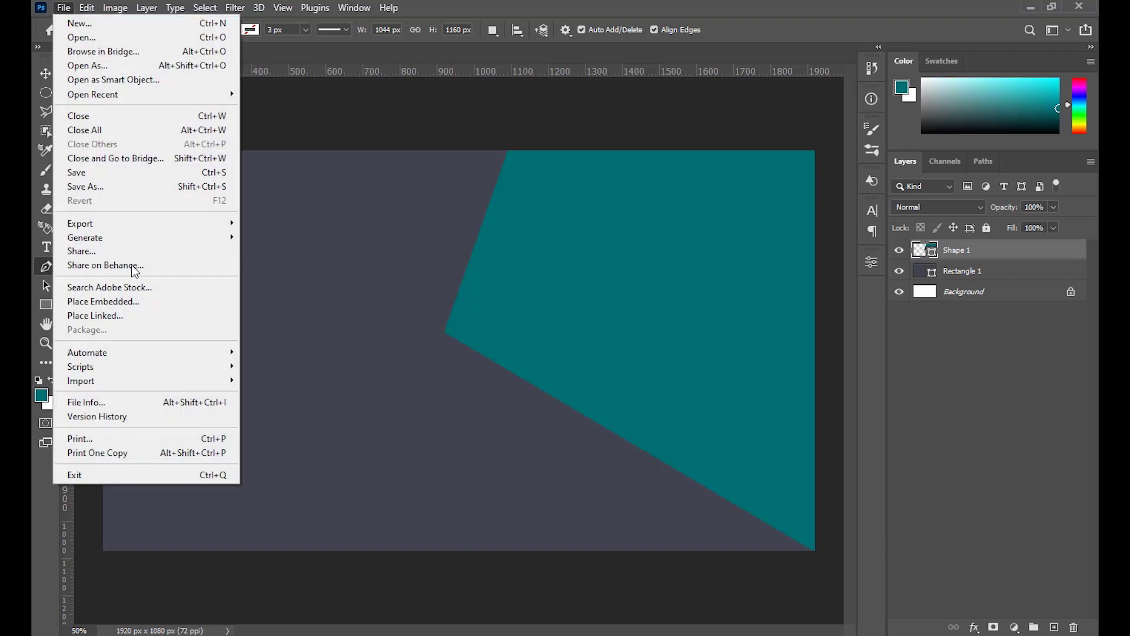
click(134, 301)
double_click(468, 158)
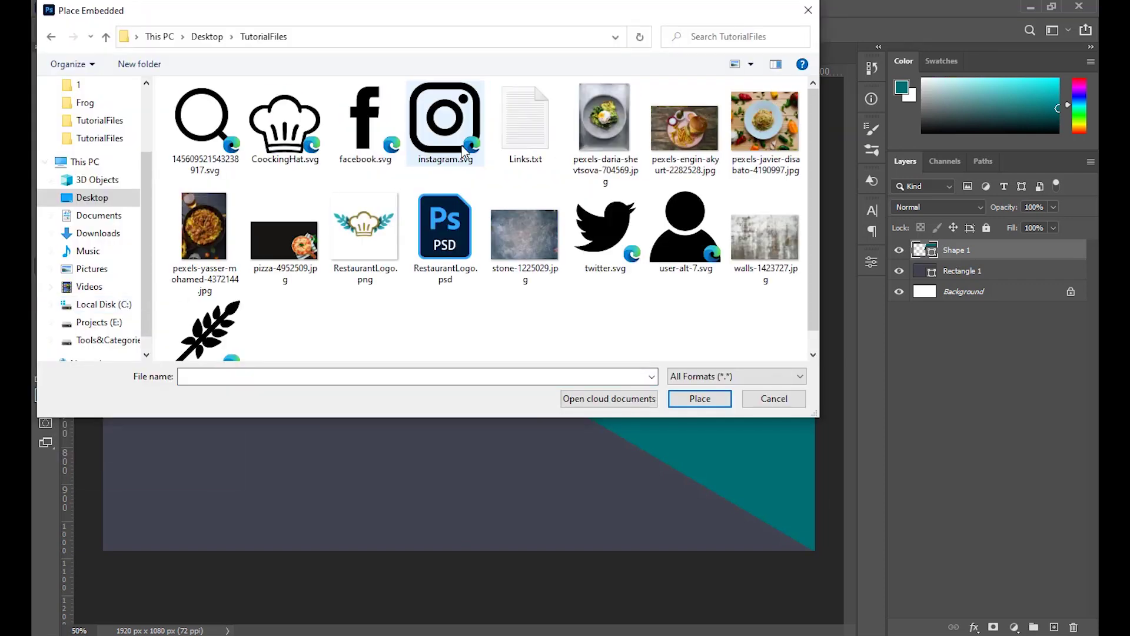
click(521, 233)
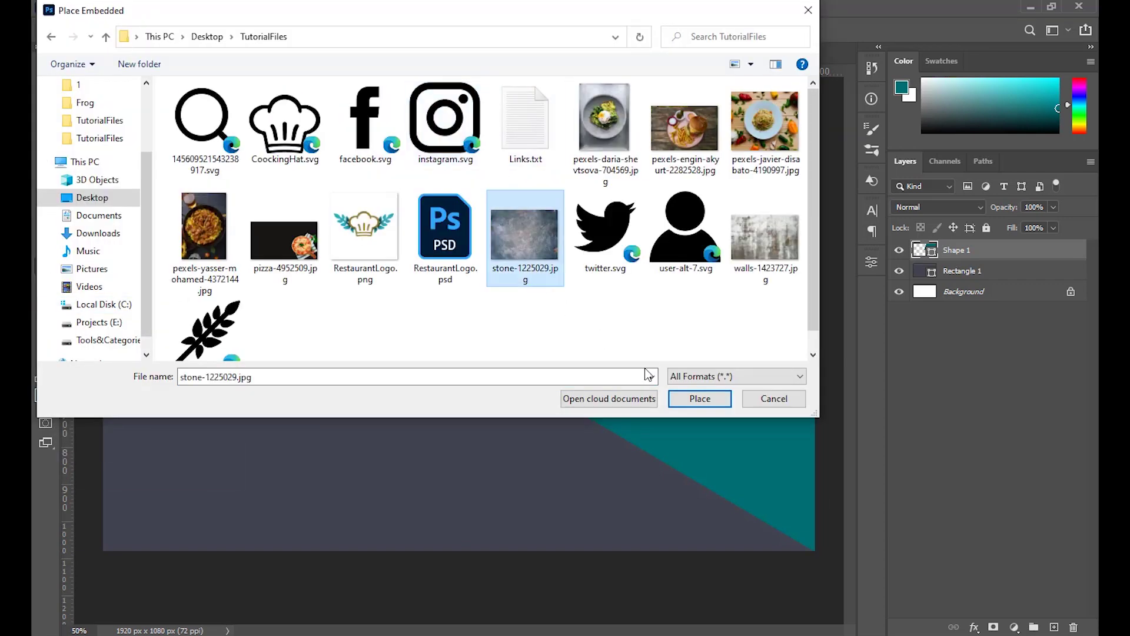
click(700, 399)
drag(604, 241, 816, 82)
click(741, 30)
Rasterize the stone layer and desaturate it
right_click(938, 258)
click(803, 276)
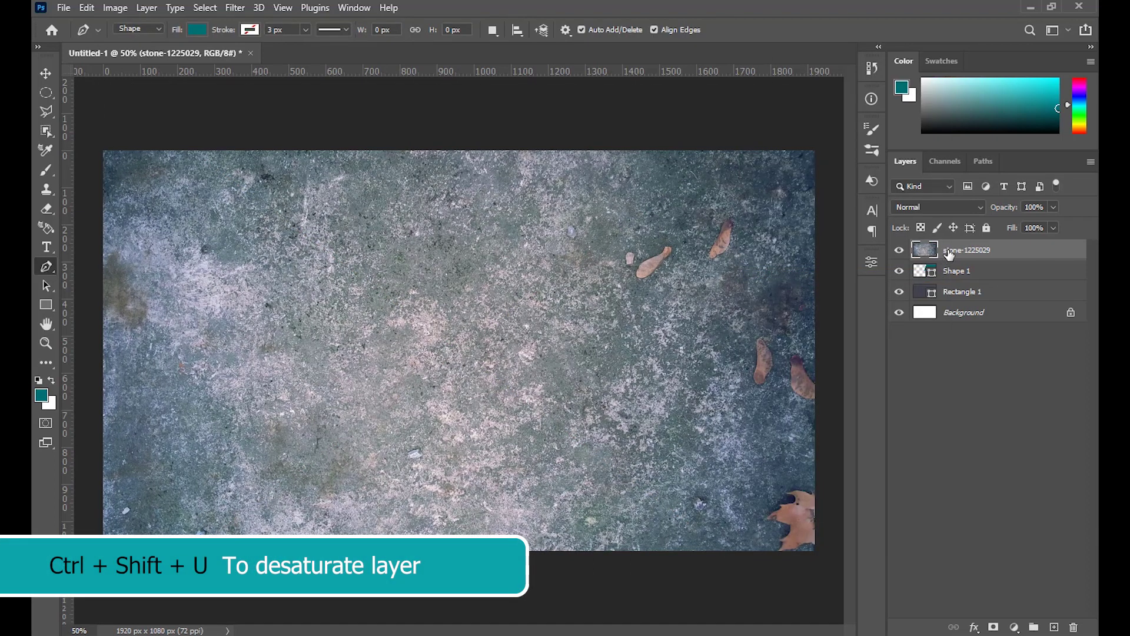
key(ctrl+shift+u)
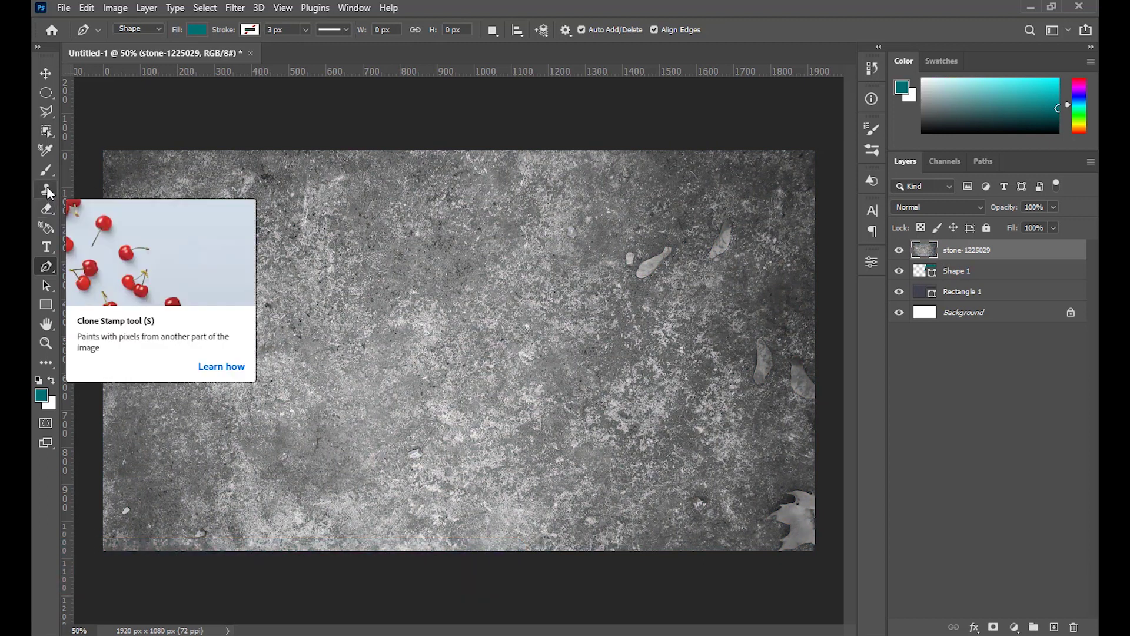
Remove the leaves from the stone texture with the Clone Stamp tool
click(47, 189)
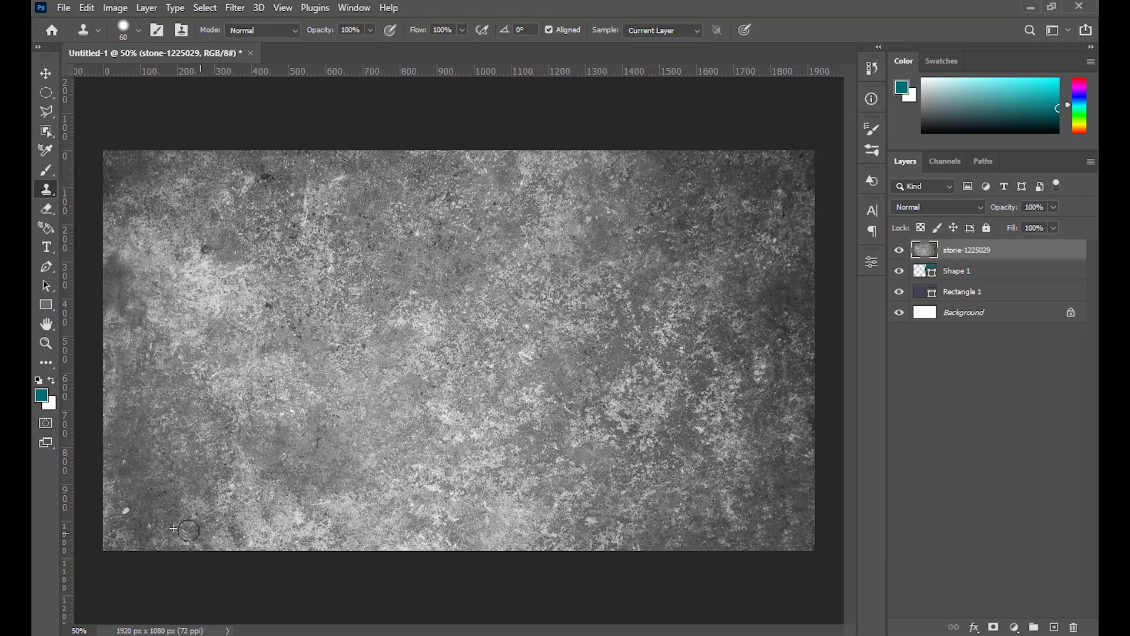
Set the stone layer's blend mode to Soft Light and its opacity to 57%
click(938, 206)
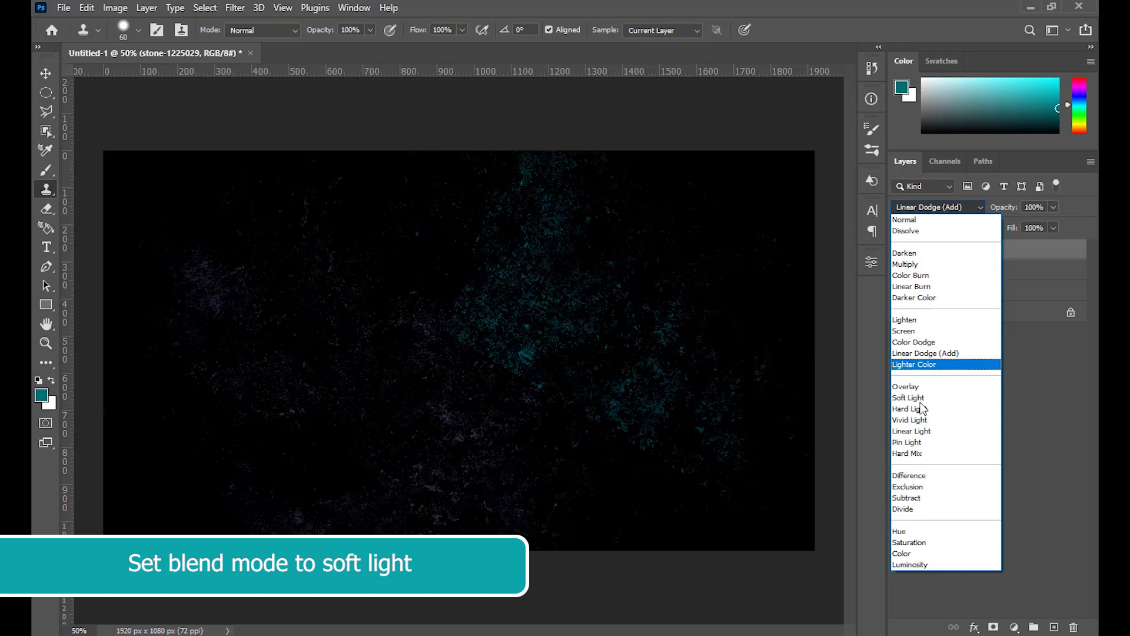
click(916, 397)
drag(1016, 209, 1005, 210)
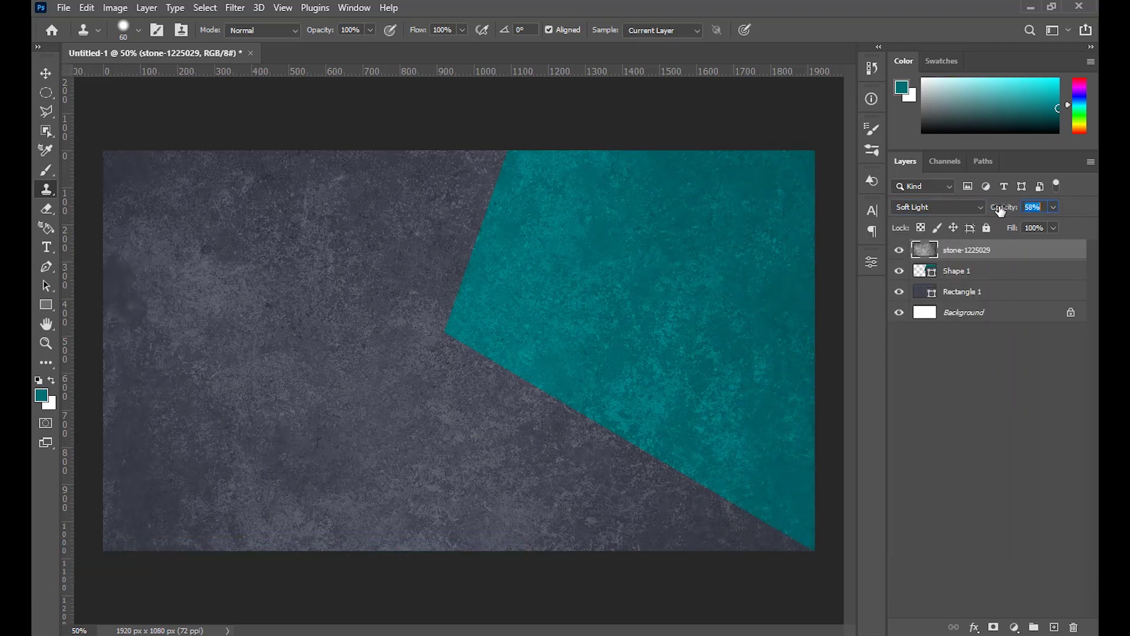
Place walls-1423727.jpg as an embedded image above the stone layer
click(63, 7)
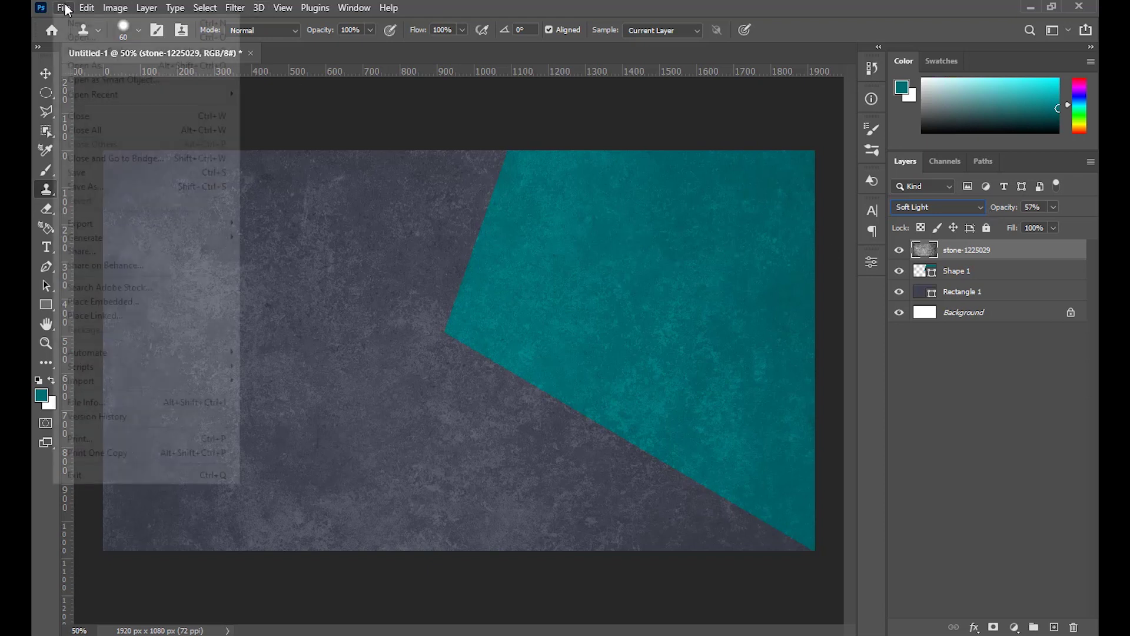
click(99, 297)
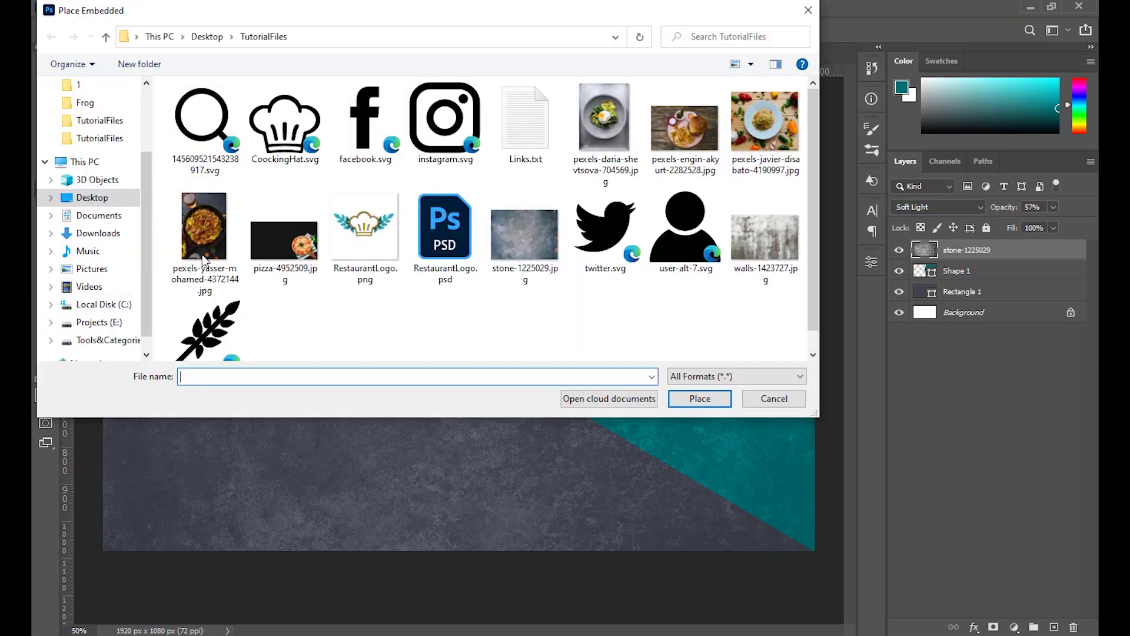
click(770, 238)
click(714, 397)
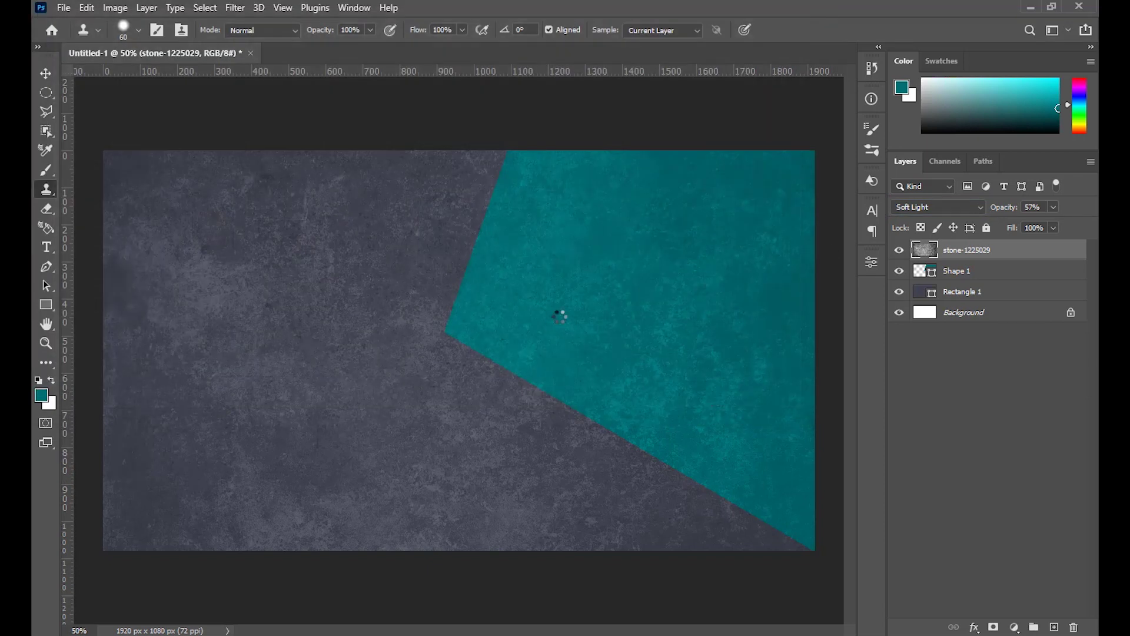
Flip the wall texture, rotate it to about -118° and scale it to about 230% to cover most of the canvas
key(ctrl+minus)
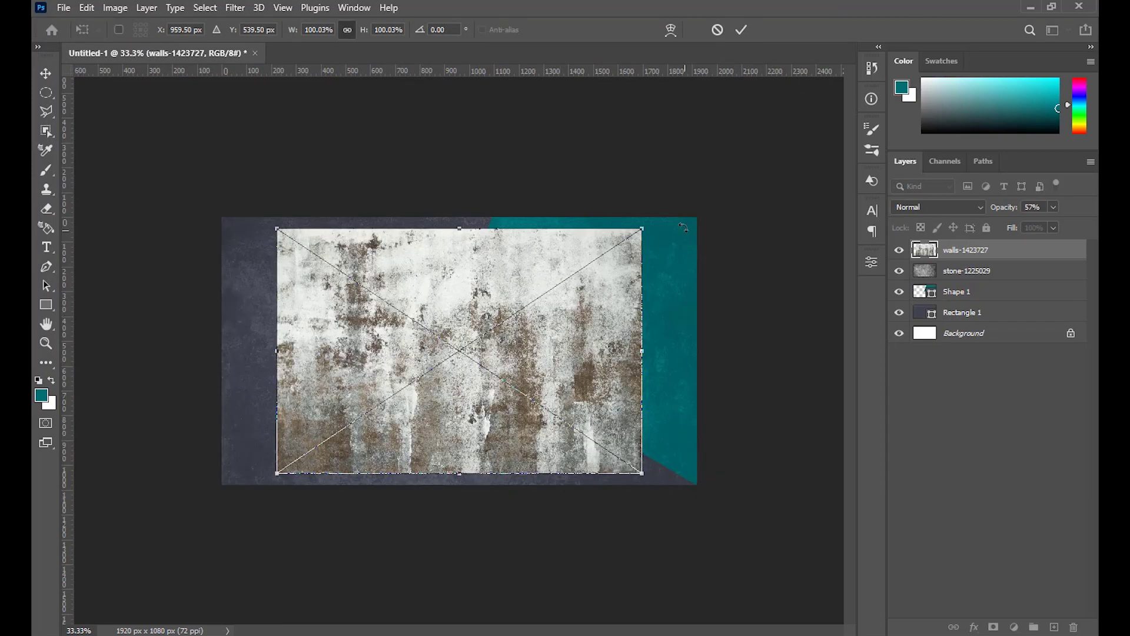
drag(682, 228, 267, 181)
right_click(413, 290)
click(487, 587)
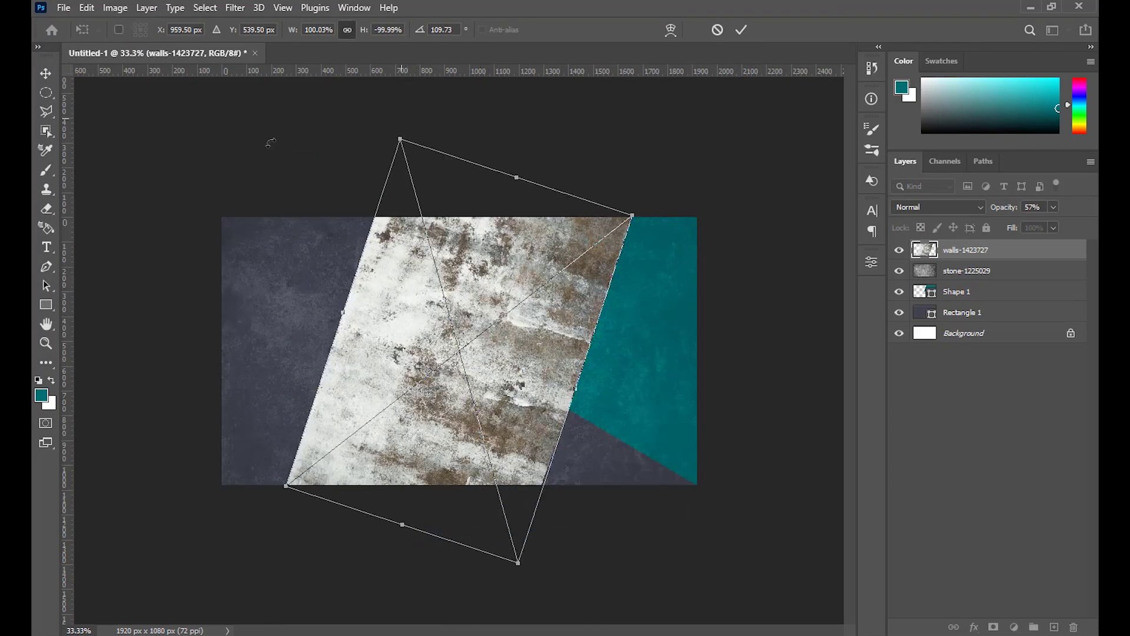
drag(271, 143, 253, 158)
drag(344, 390, 186, 429)
drag(517, 378, 543, 331)
drag(599, 262, 750, 213)
drag(676, 229, 558, 255)
right_click(558, 255)
click(624, 561)
drag(642, 533, 669, 276)
drag(423, 265, 618, 348)
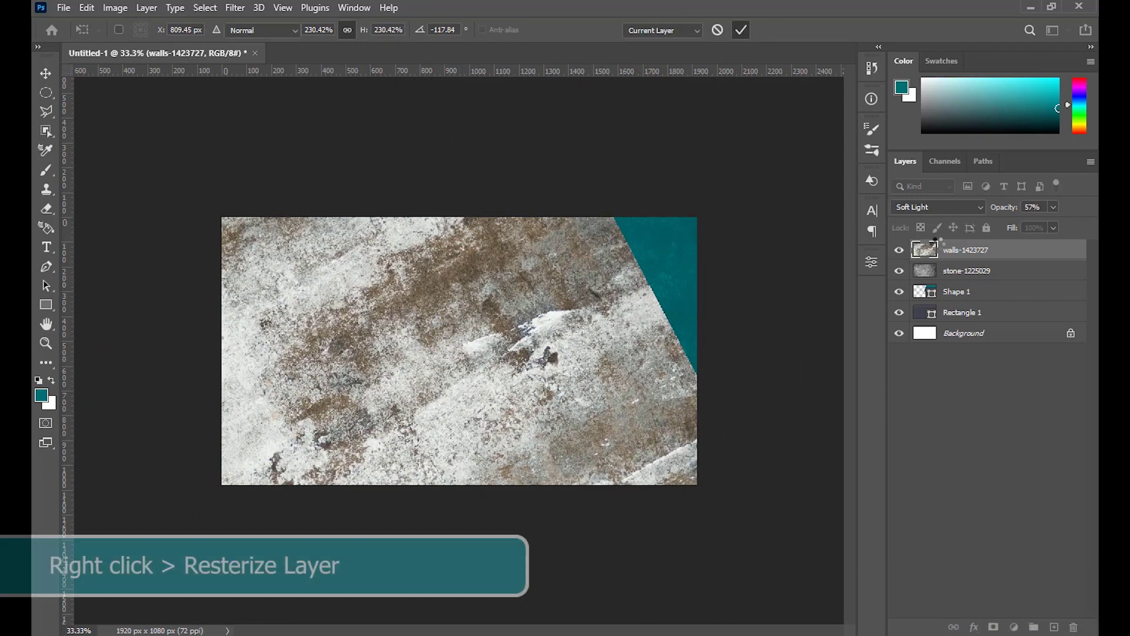
Rasterize the walls-1423727 layer and desaturate it
right_click(945, 250)
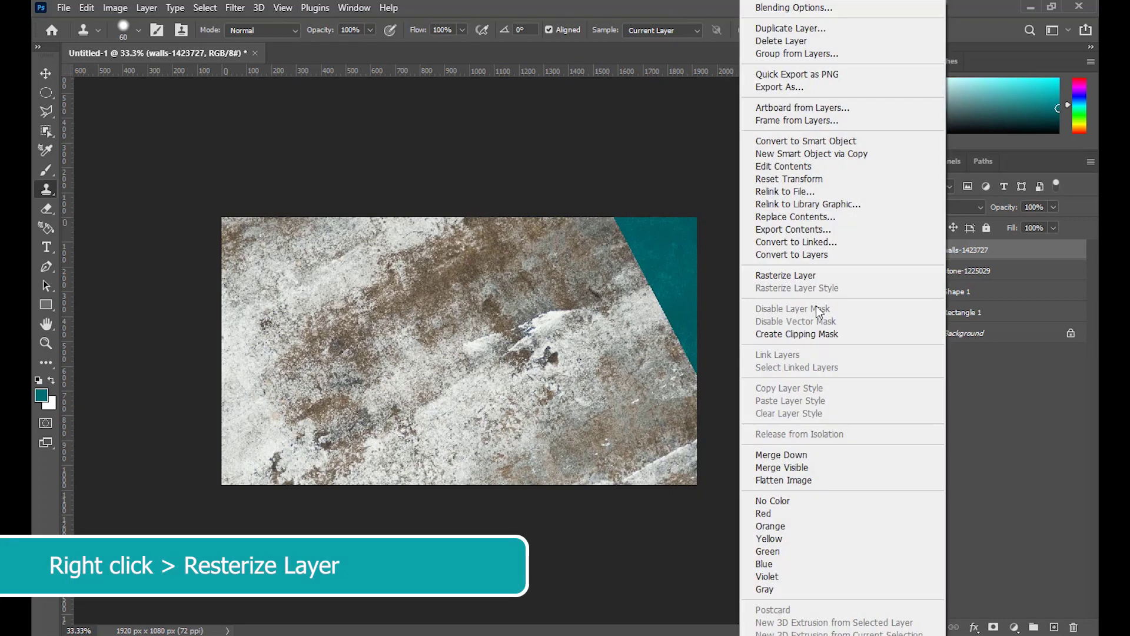
click(798, 280)
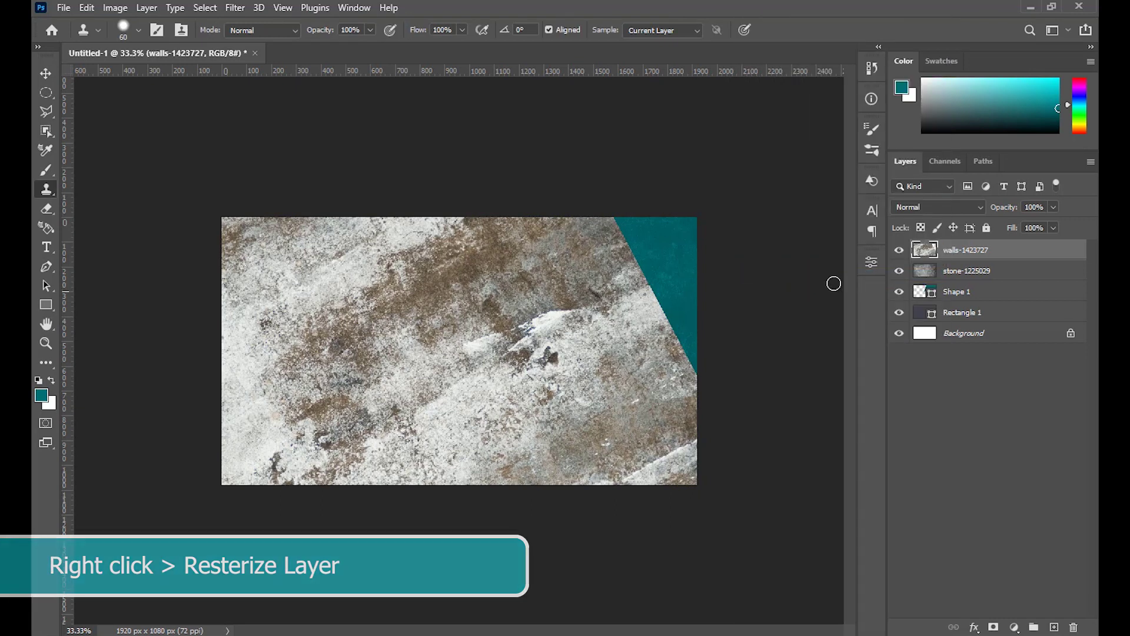
key(ctrl+shift+u)
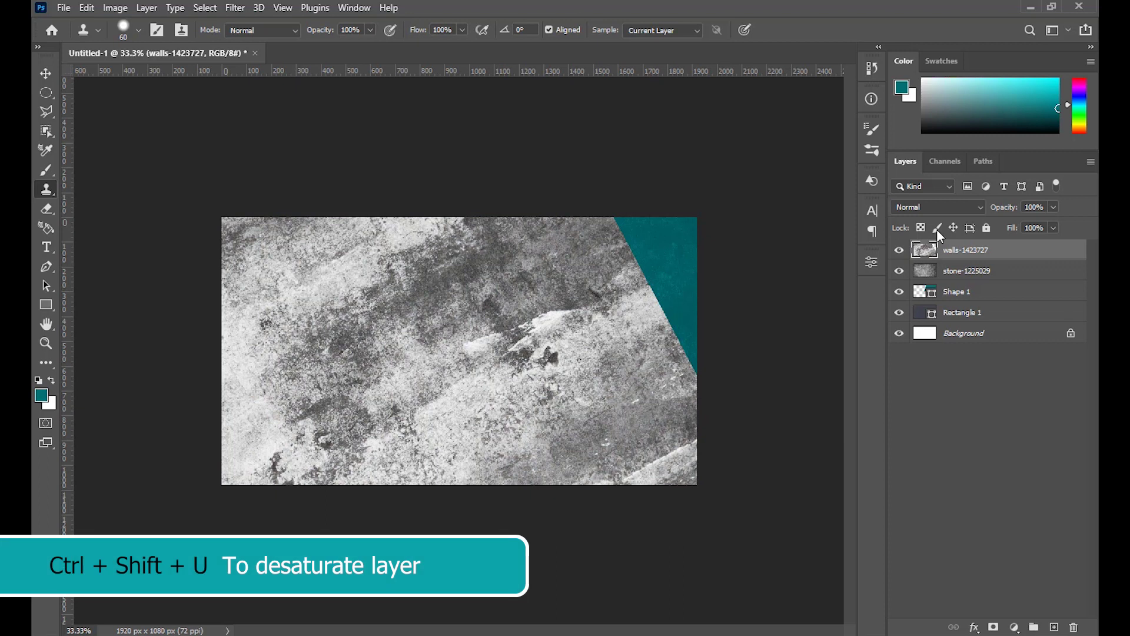
Set the walls-1423727 layer's blend mode to Multiply
click(939, 207)
click(929, 265)
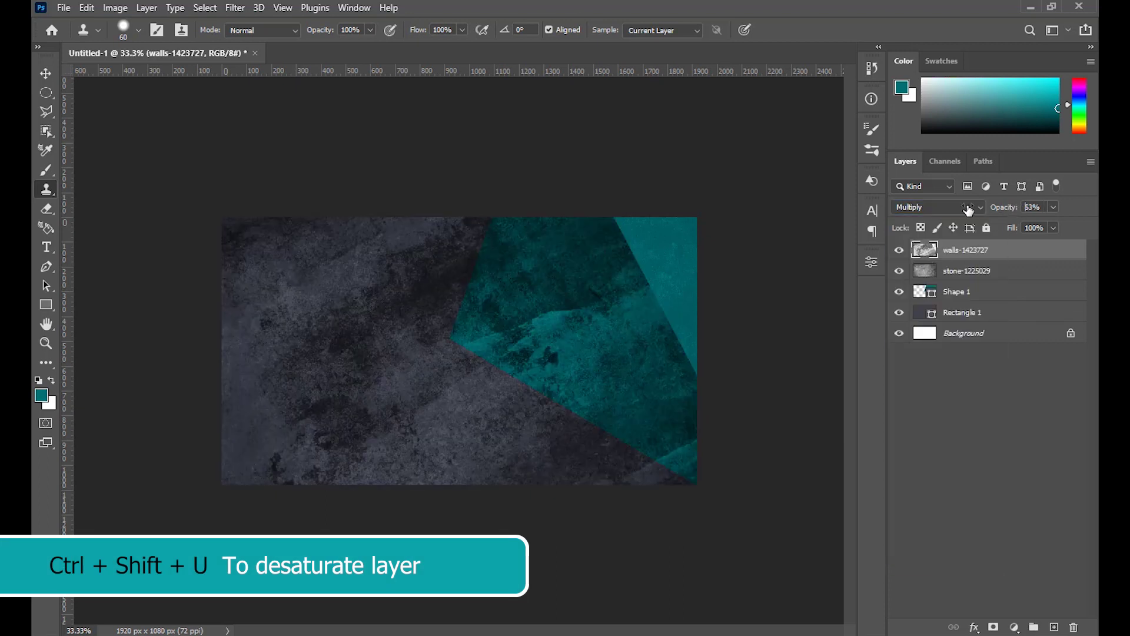
Lower the walls-1423727 layer's opacity to 20% and hide the layer
drag(1000, 210, 1008, 212)
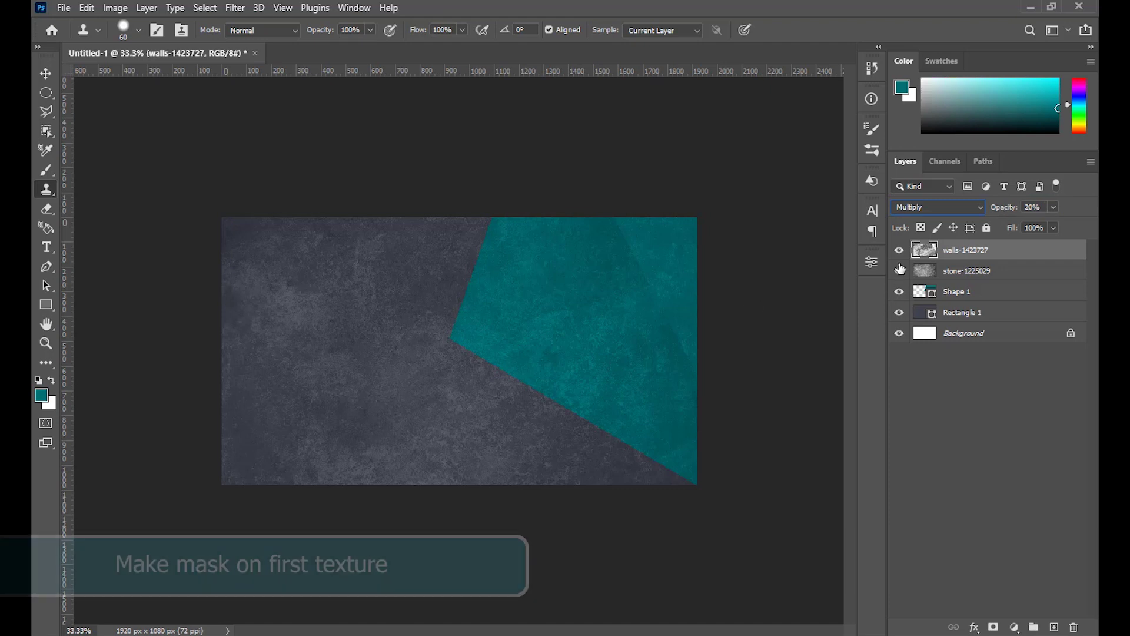
click(899, 250)
Add a mask to the stone-1225029 layer and fill it with a white-to-black radial gradient running outward from the canvas centre
click(959, 270)
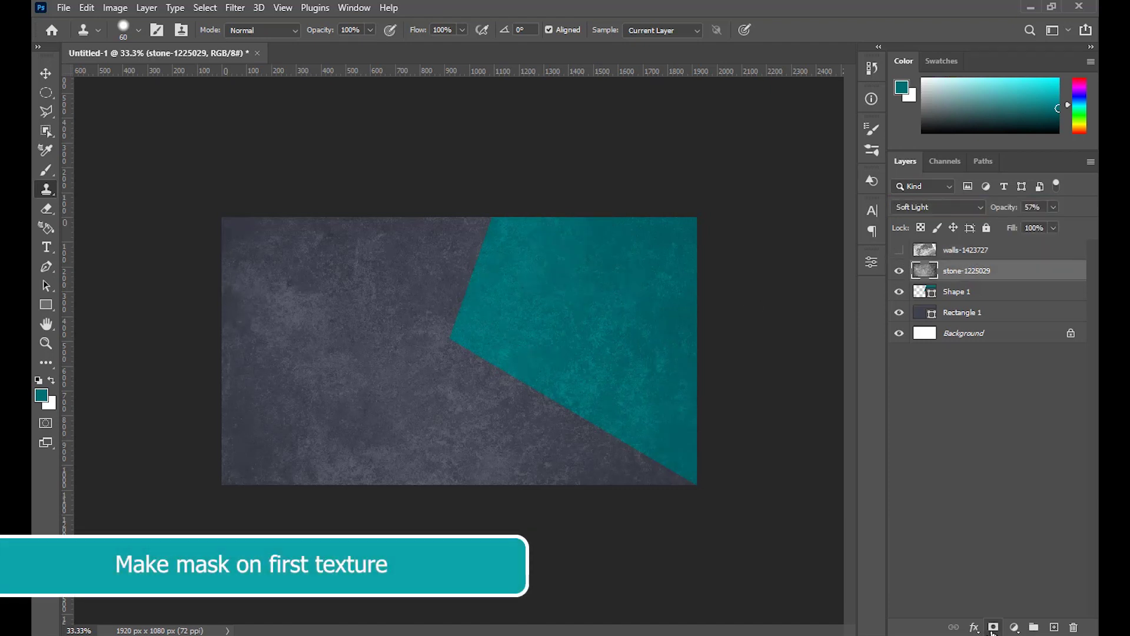
click(993, 626)
click(47, 361)
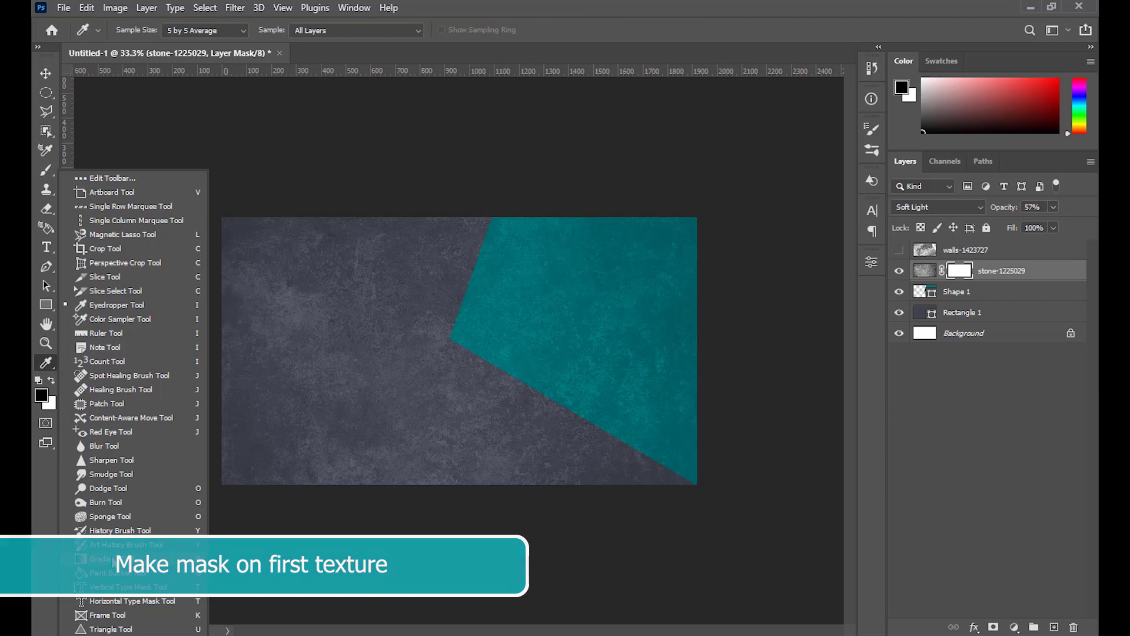
click(100, 558)
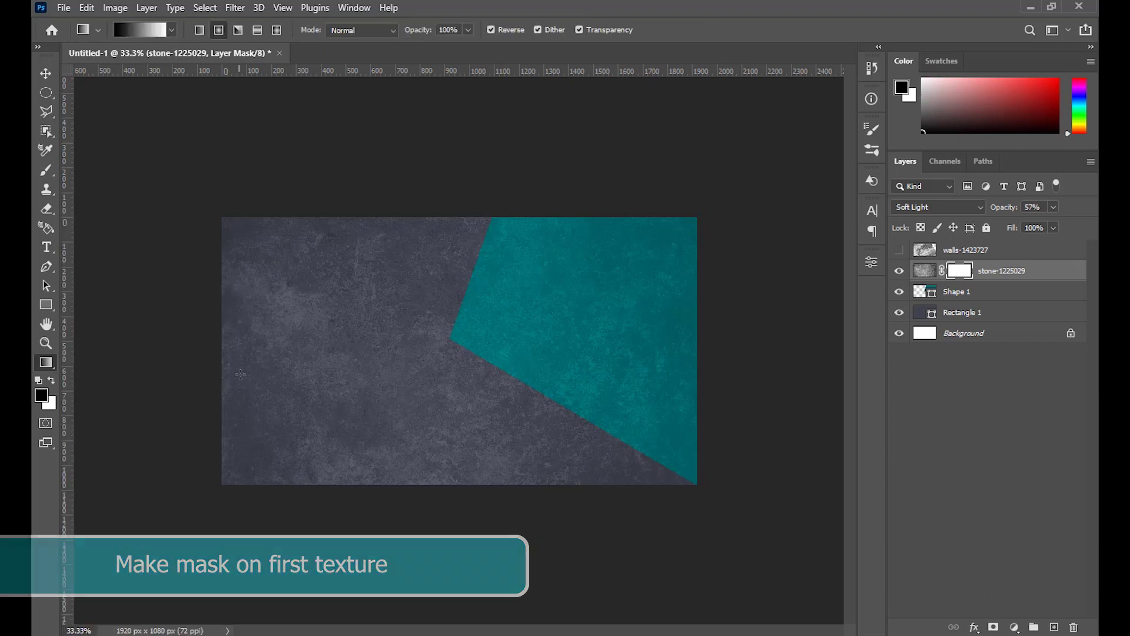
click(43, 395)
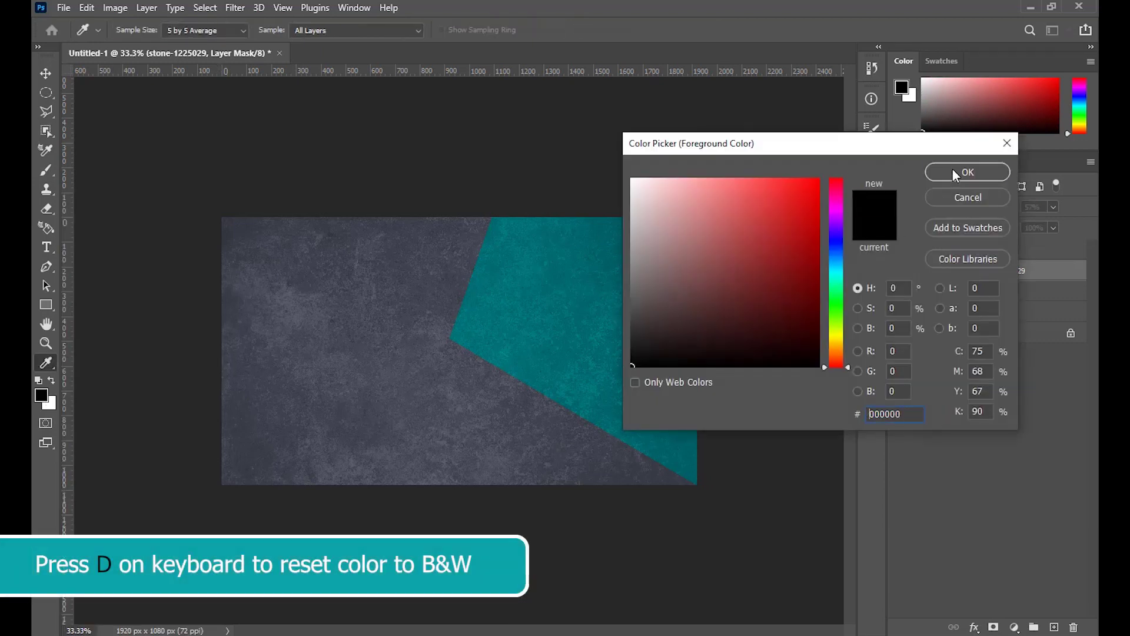
click(951, 169)
key(x)
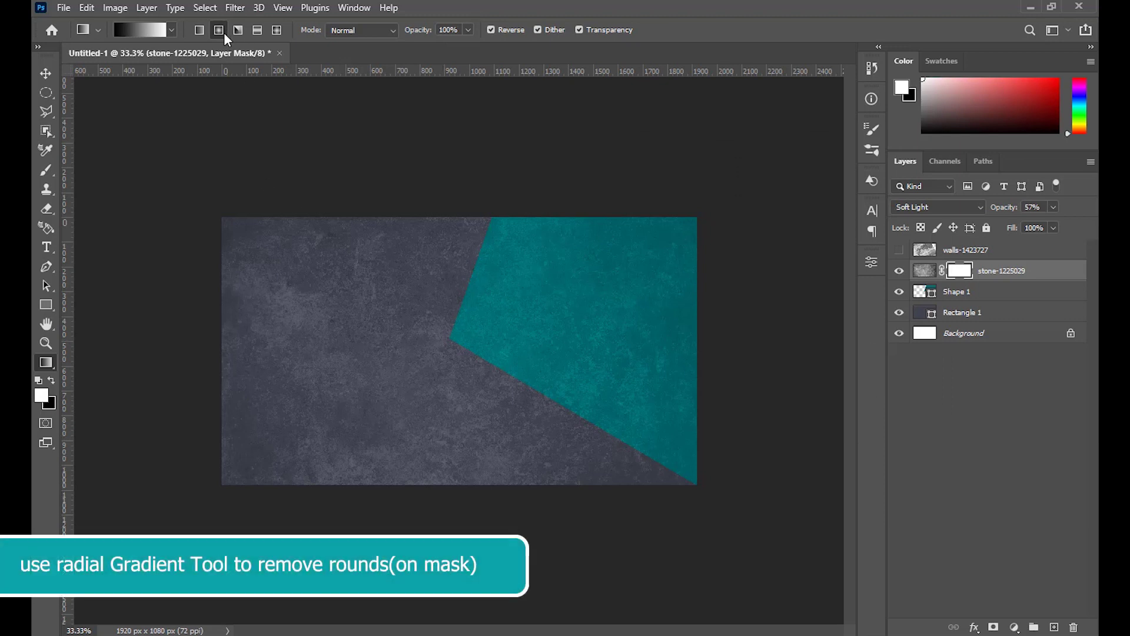
drag(446, 337, 186, 336)
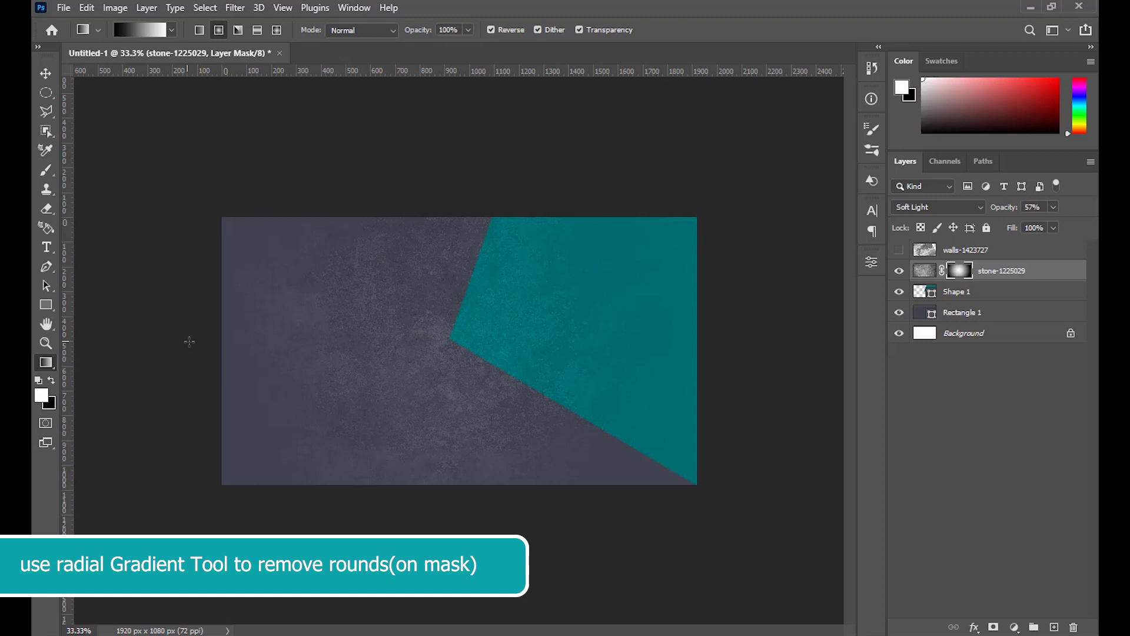
drag(447, 337, 225, 338)
drag(454, 333, 238, 462)
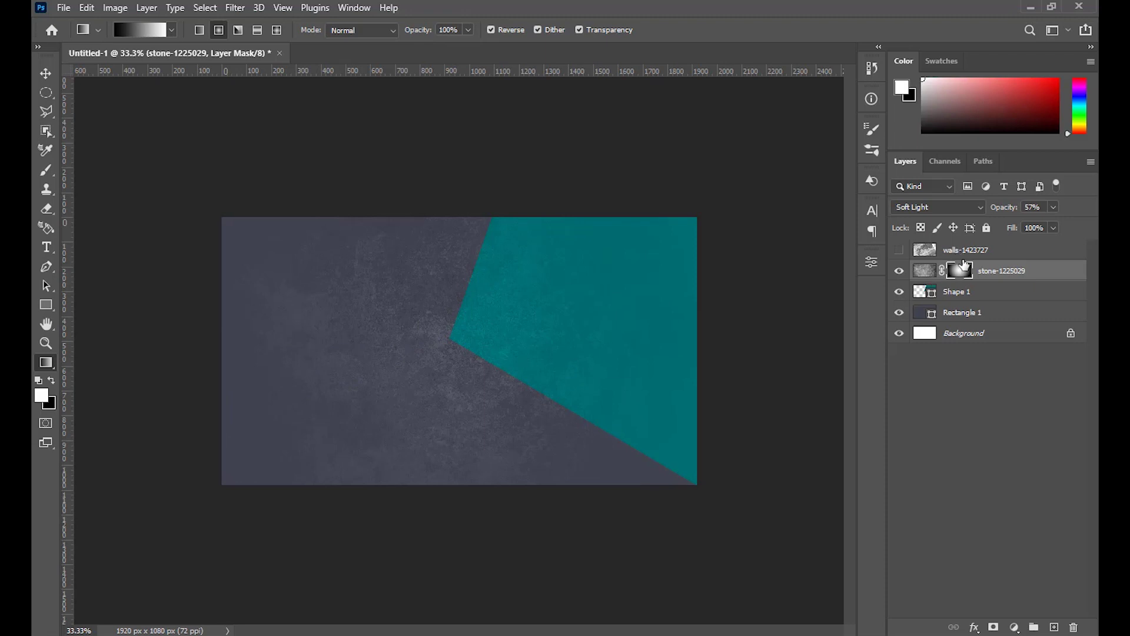
Show the walls-1423727 layer again and add a layer mask to it
click(984, 254)
click(898, 249)
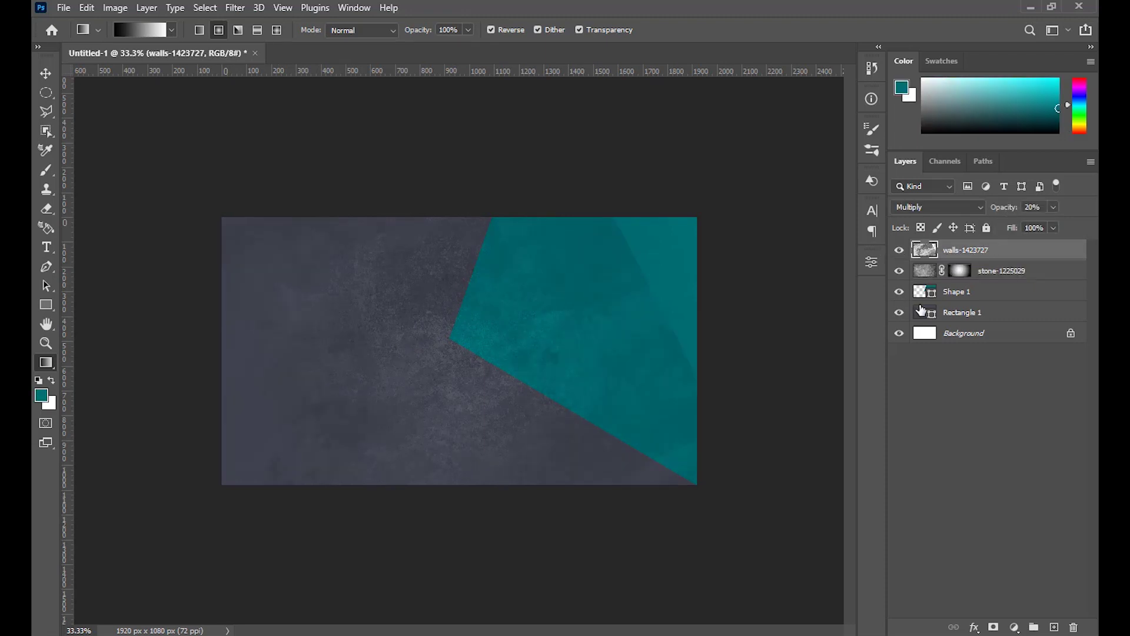
click(45, 169)
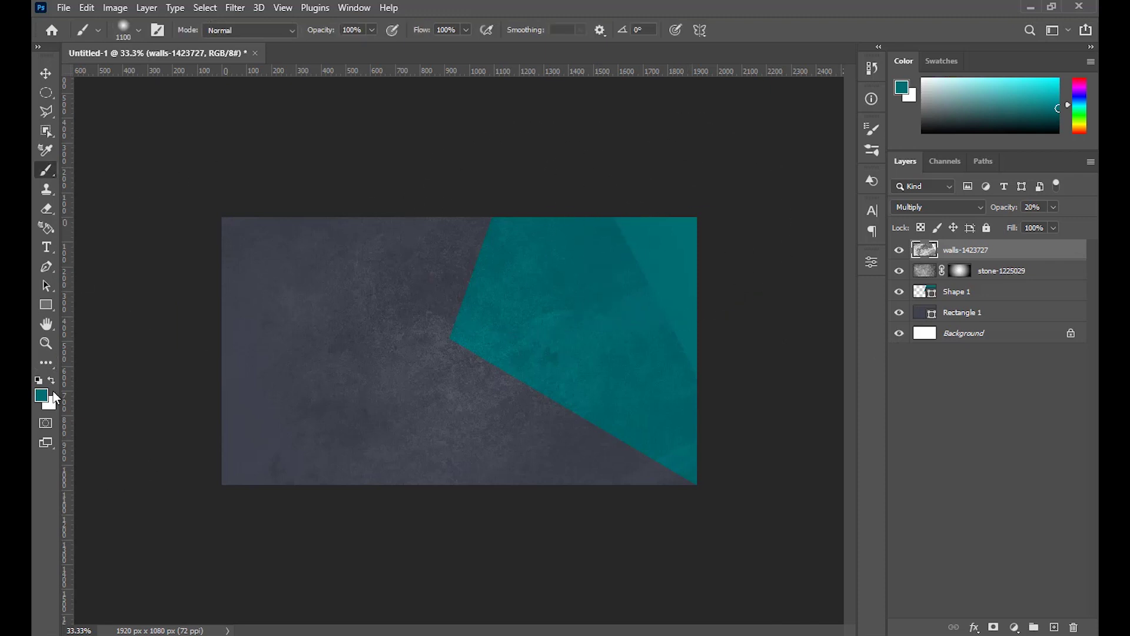
key(d)
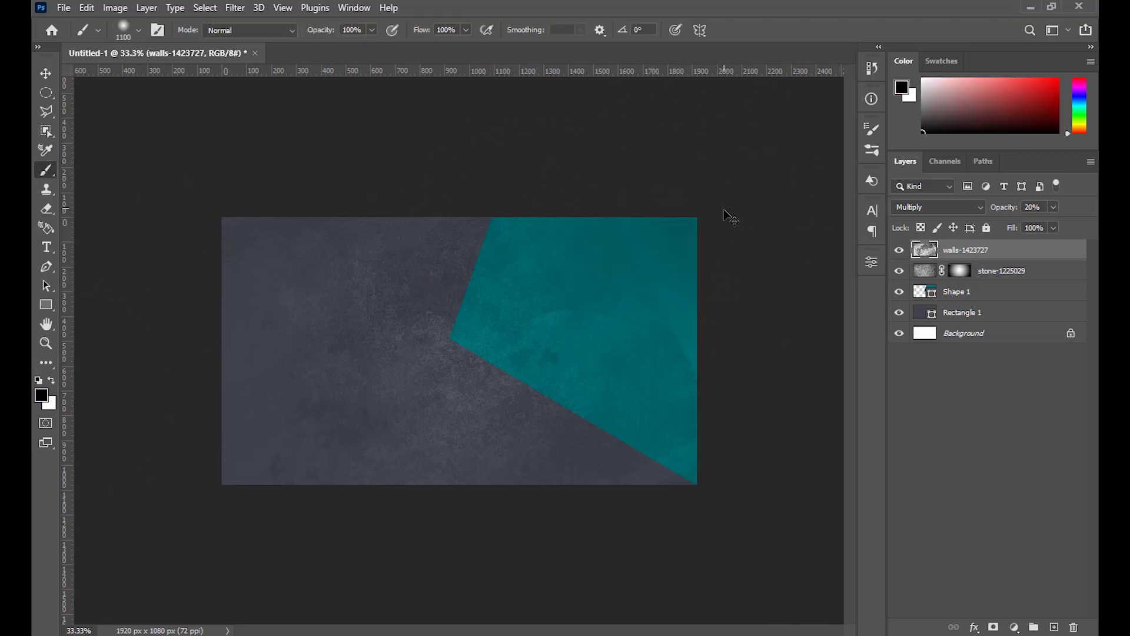
click(993, 627)
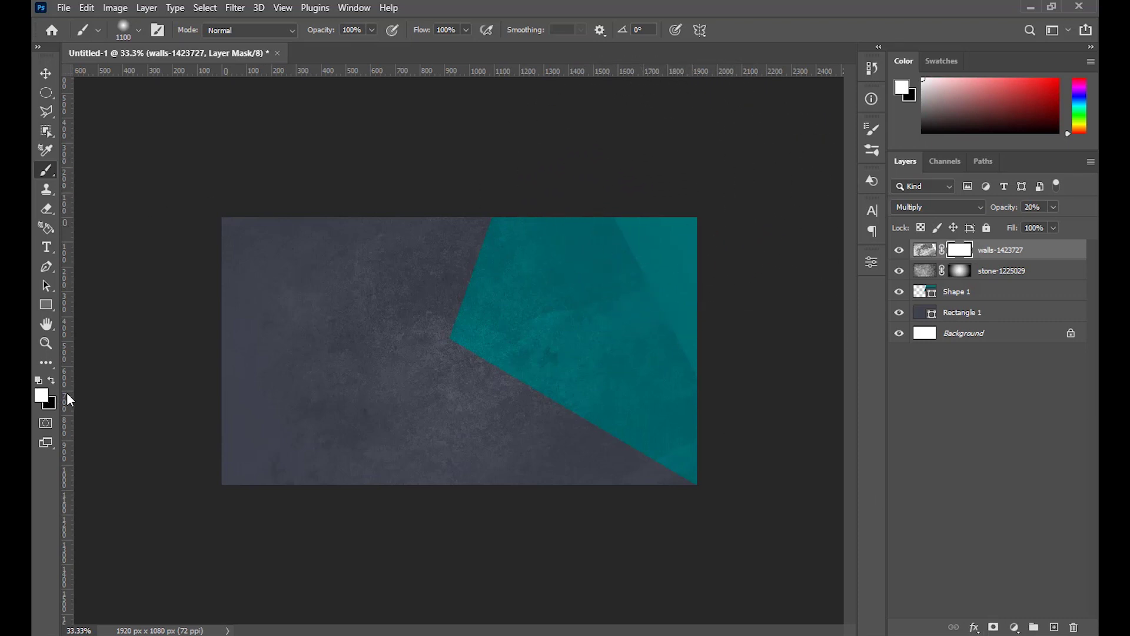
Fade the wall texture over the teal area with a black 1100 px soft brush on its mask, using 16% flow, with the layer at 13% opacity
key(x)
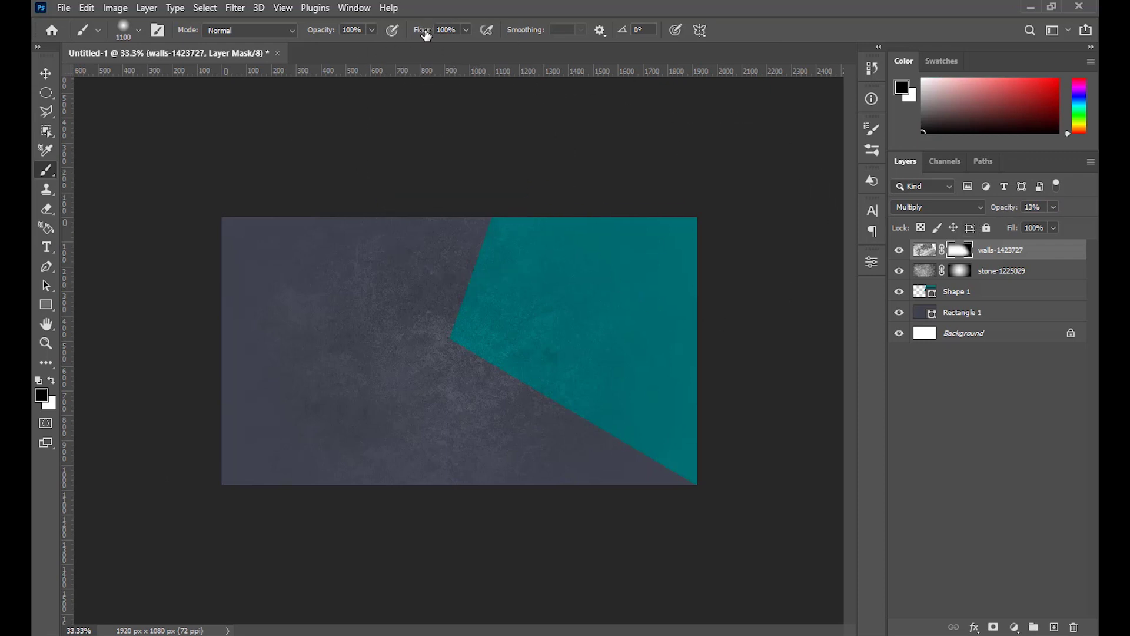
mouse_move(620, 283)
mouse_down()
mouse_move(600, 321)
mouse_move(685, 268)
mouse_up()
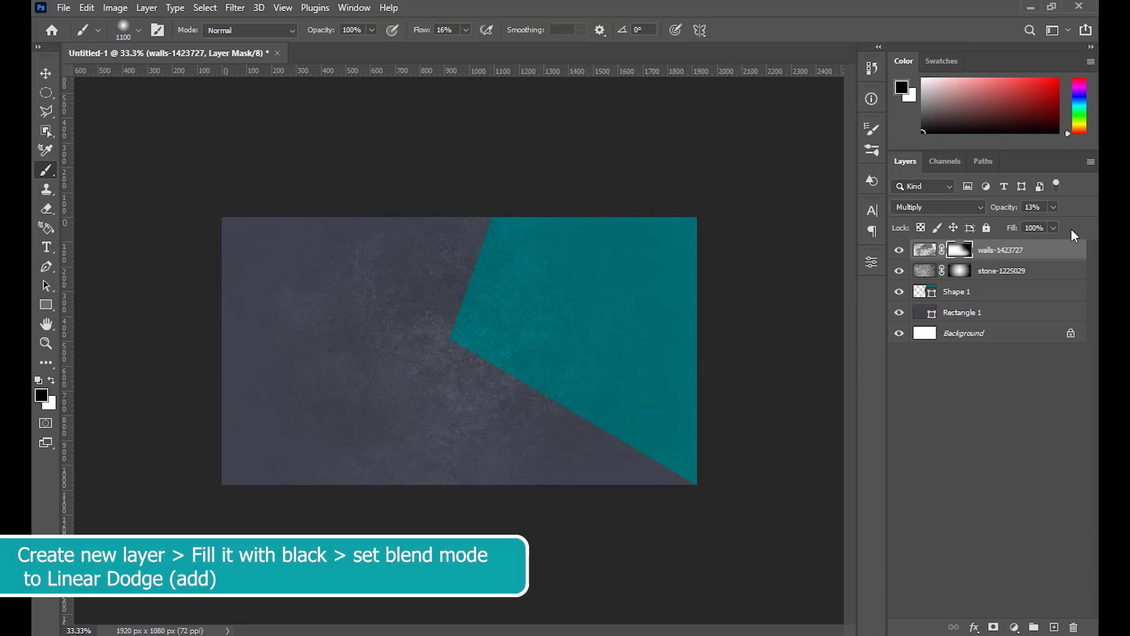
Add a black-filled layer above the wall texture and set its blend mode to Linear Dodge (Add)
click(1053, 627)
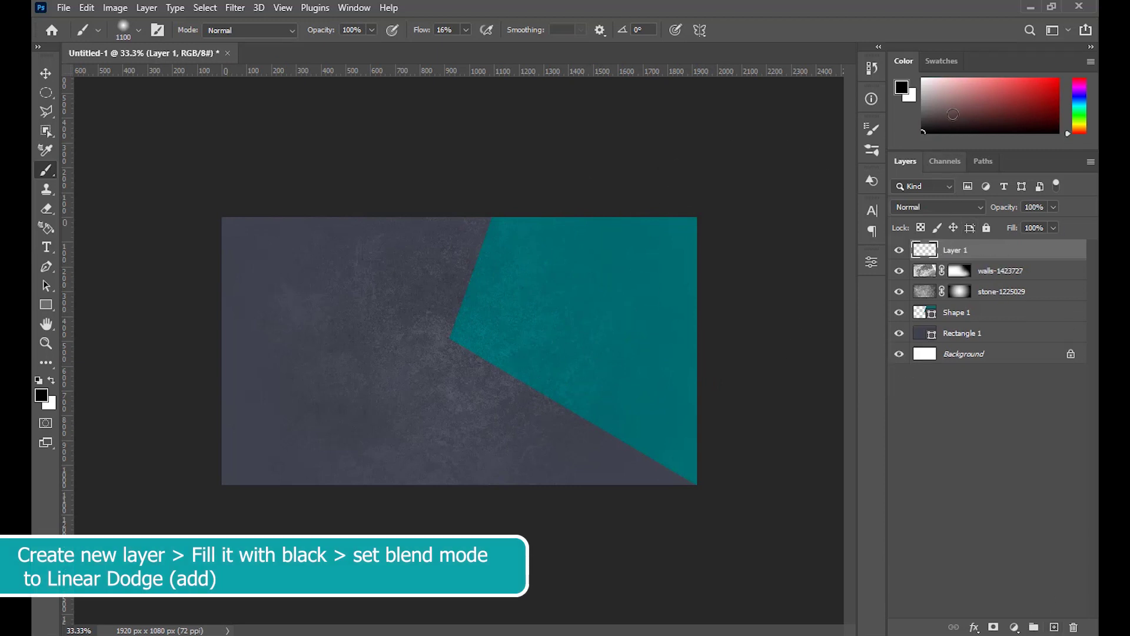
click(899, 98)
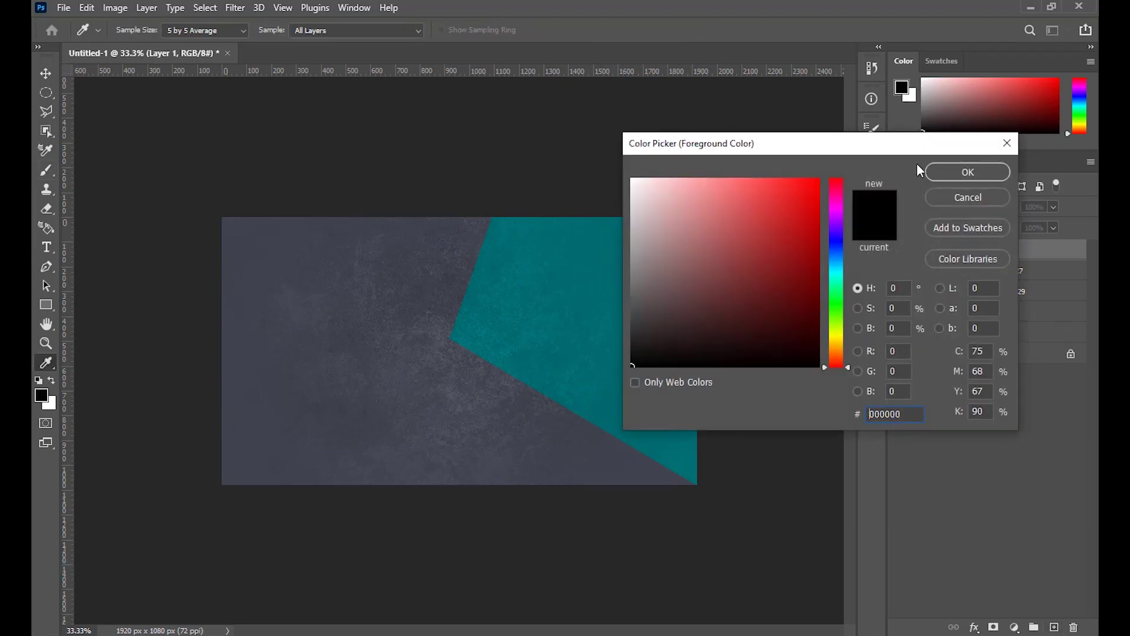
click(943, 173)
key(alt+BackSpace)
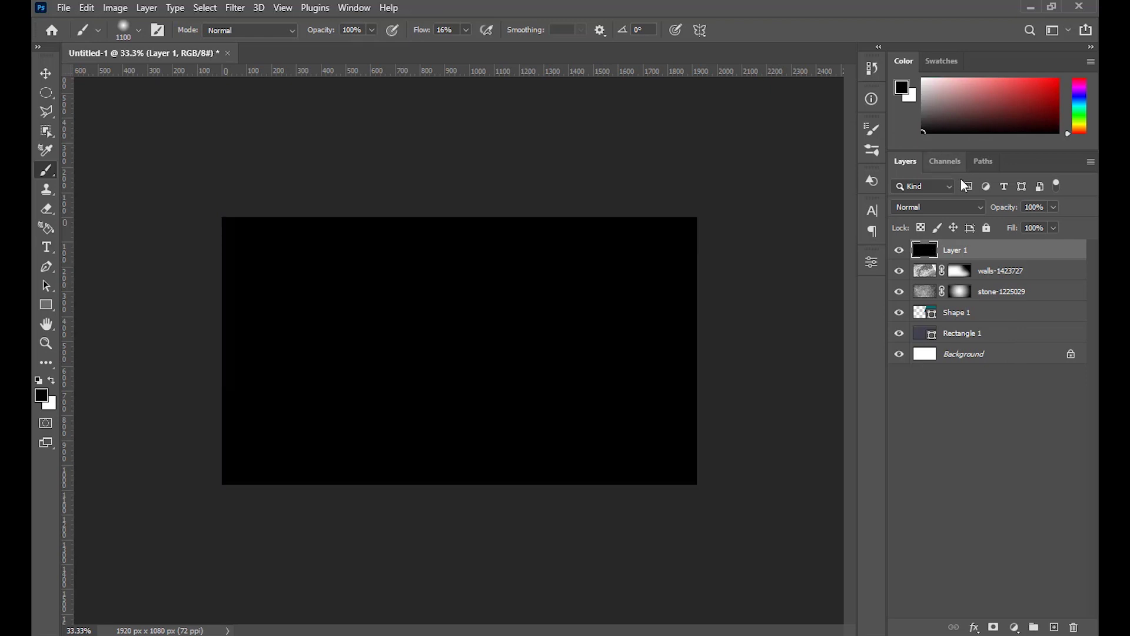
click(945, 204)
click(953, 353)
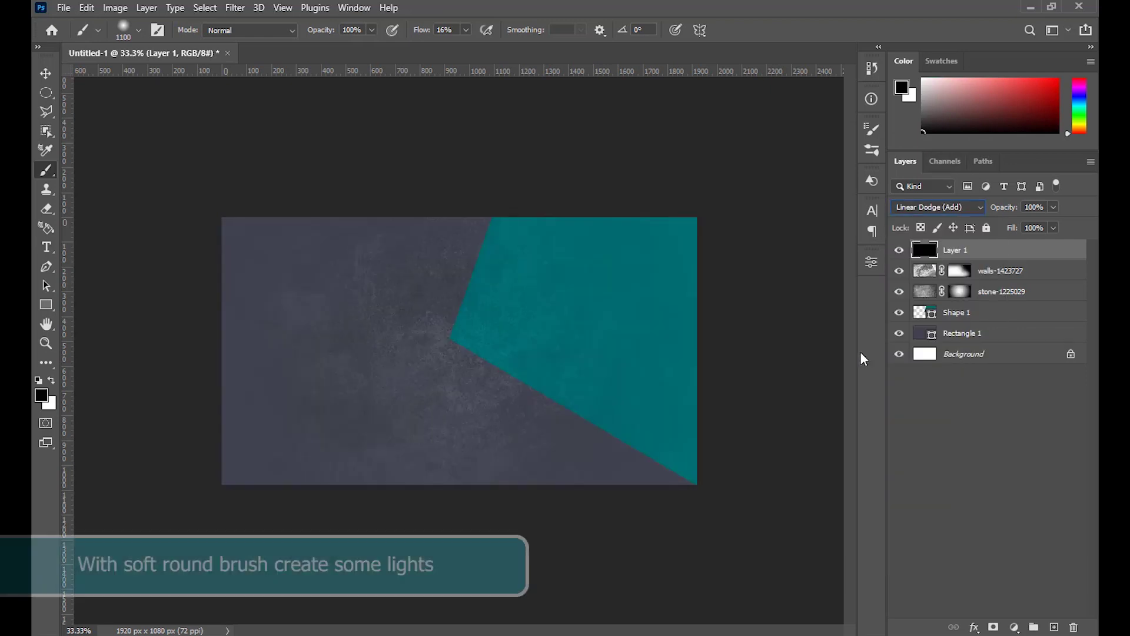
Paint a white (ffffff) light at the canvas centre on the black layer with a 900 px soft brush at 100% flow
click(41, 395)
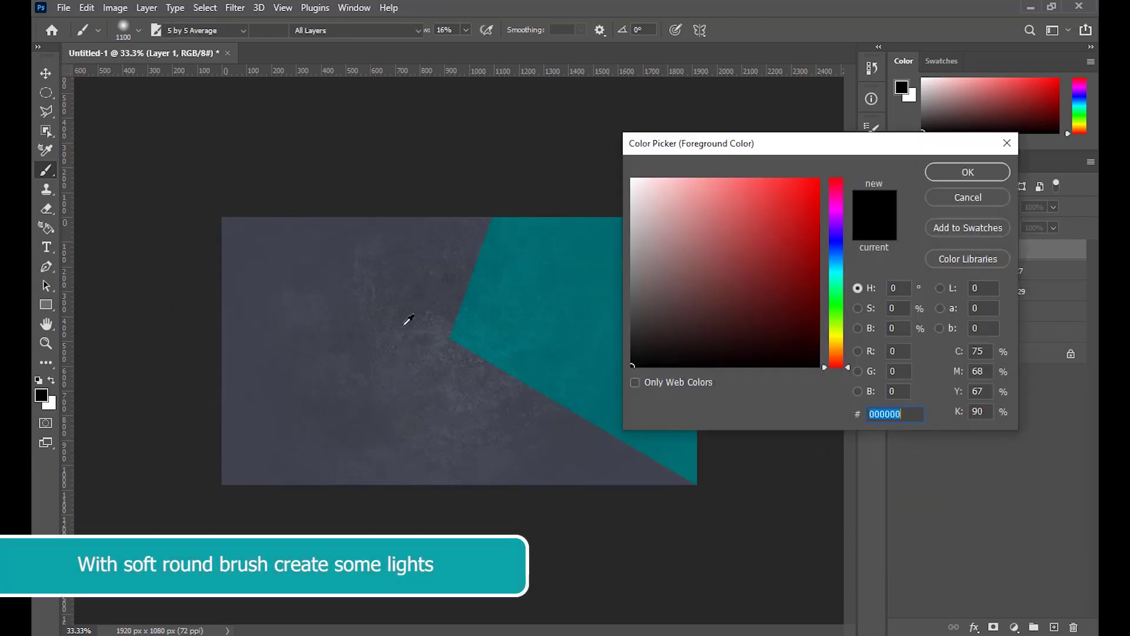
text(ffffff)
click(981, 170)
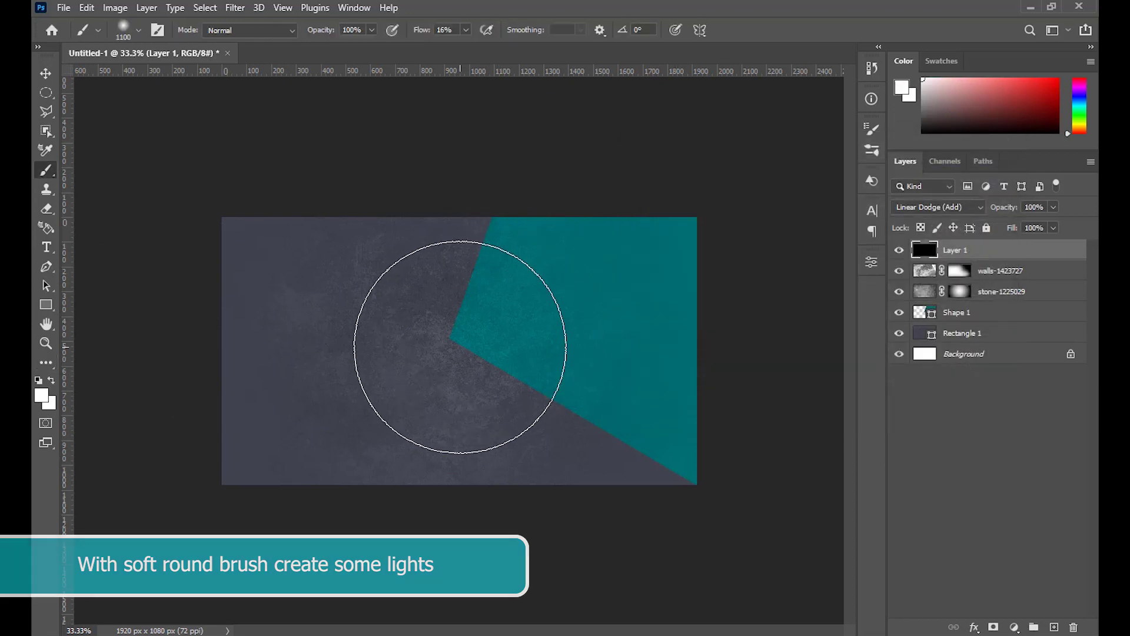
key(bracketright)
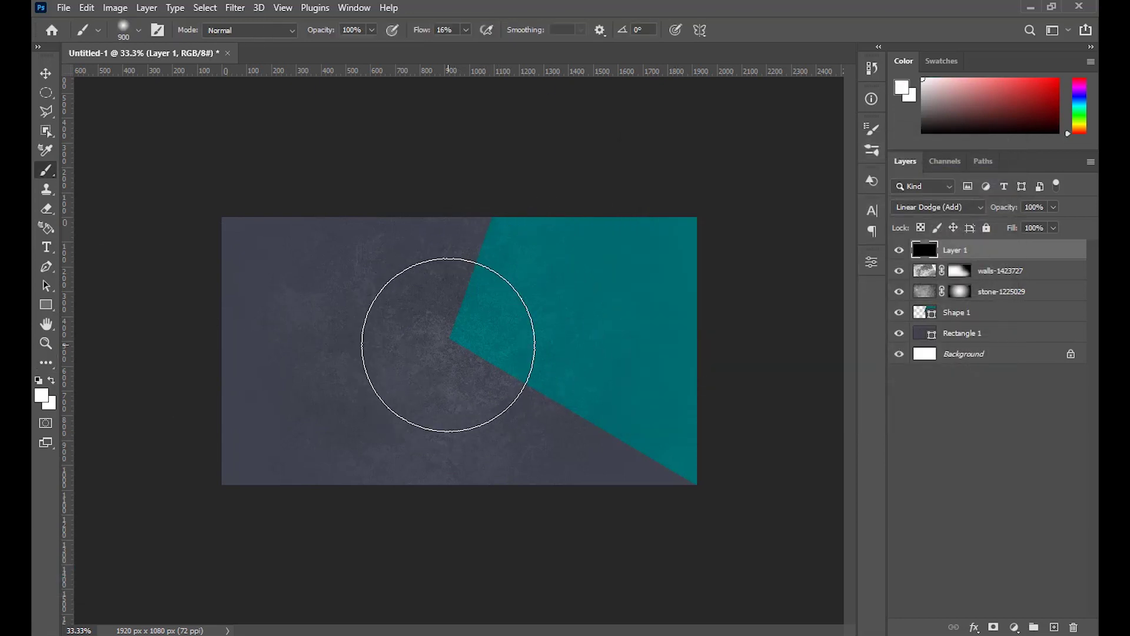
click(448, 345)
key(ctrl+z)
drag(419, 32, 500, 44)
click(450, 344)
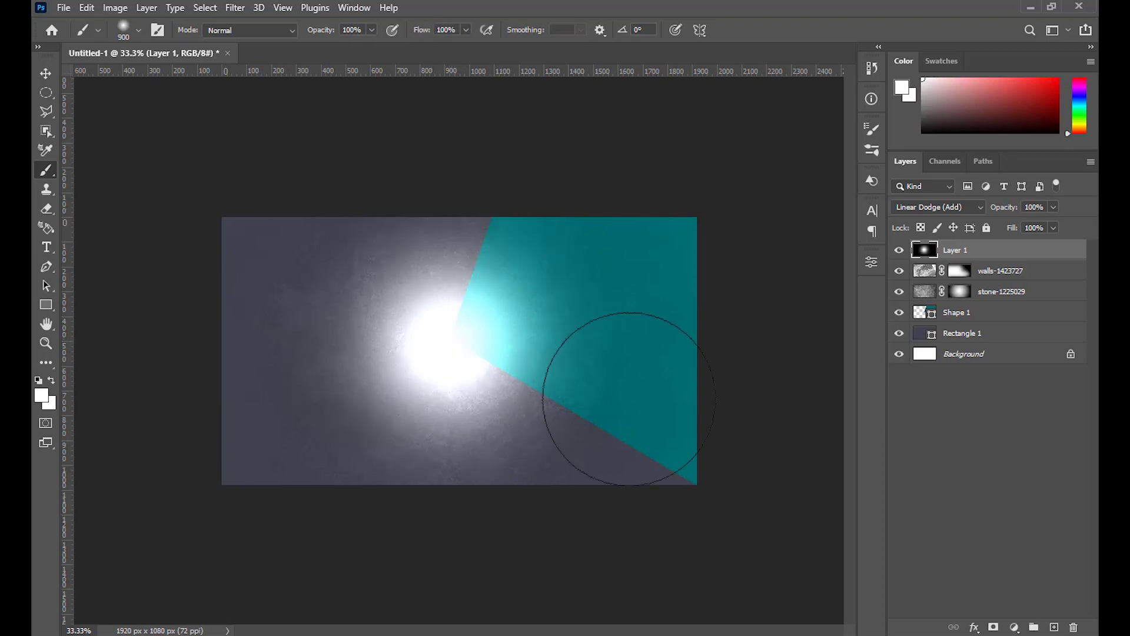
Reduce the central light layer's fill to 26%, comparing the canvas with and without the light
mouse_move(1013, 231)
mouse_down()
mouse_move(986, 229)
mouse_move(1017, 230)
mouse_up()
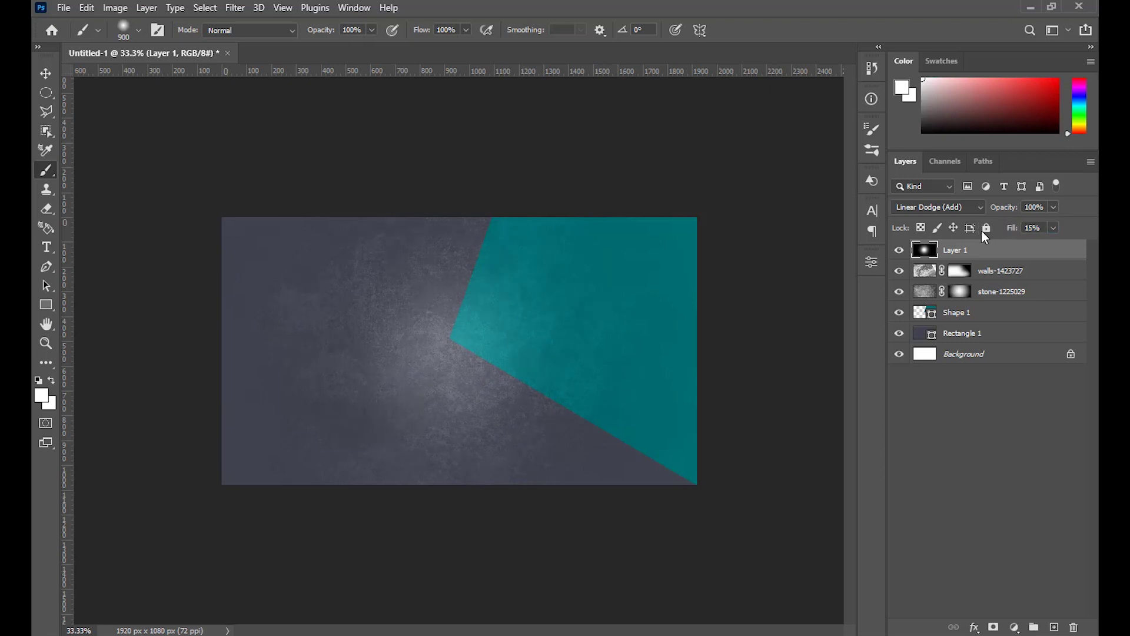
click(899, 250)
click(900, 251)
drag(1012, 230, 987, 234)
Add a second black-filled layer above the central light and set its blend mode to Linear Dodge (Add)
key(ctrl+plus)
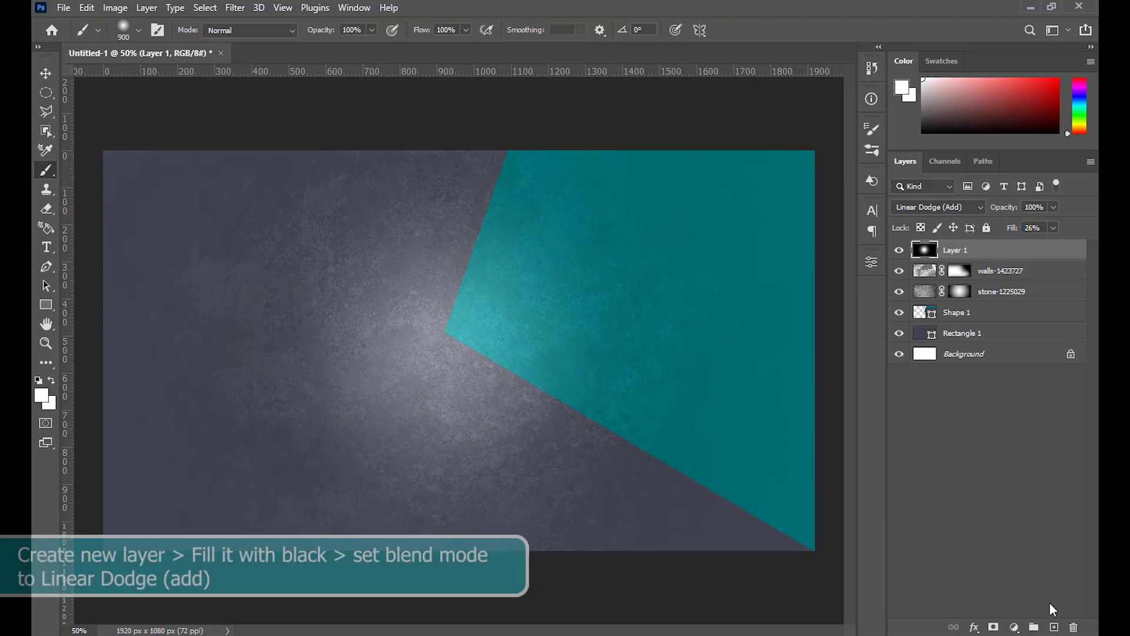
click(1054, 627)
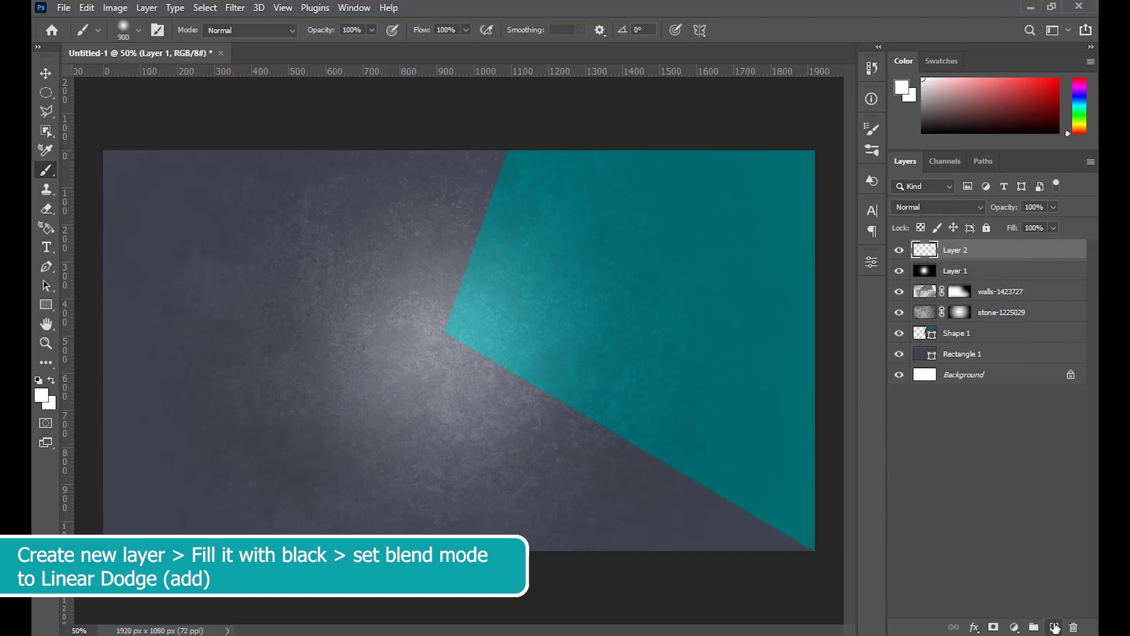
key(d)
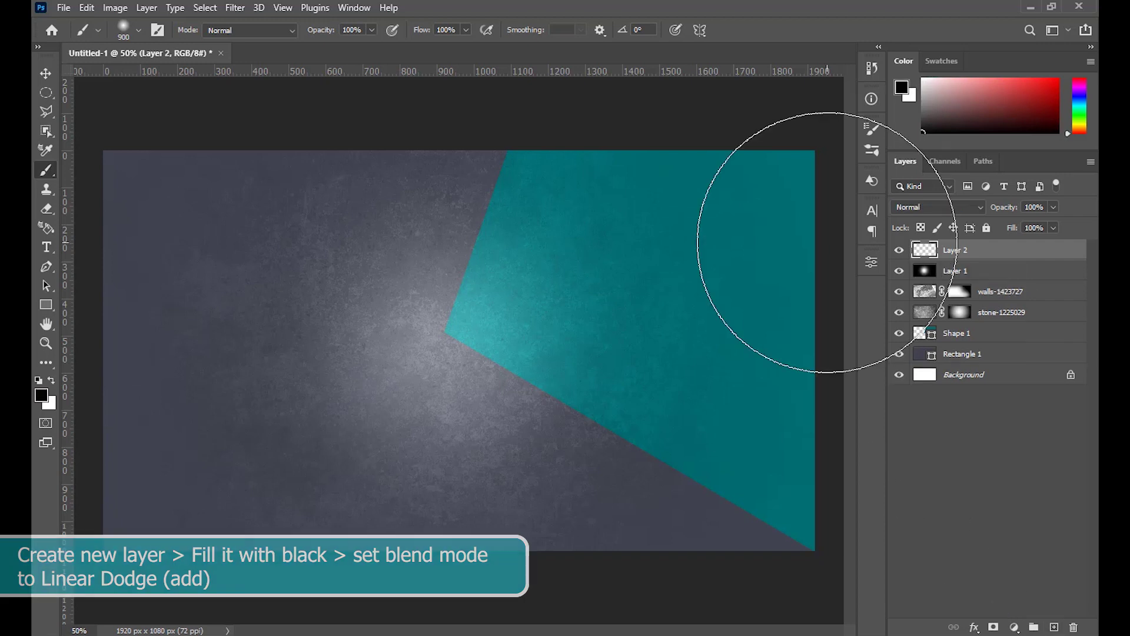
key(alt+BackSpace)
click(939, 207)
click(925, 353)
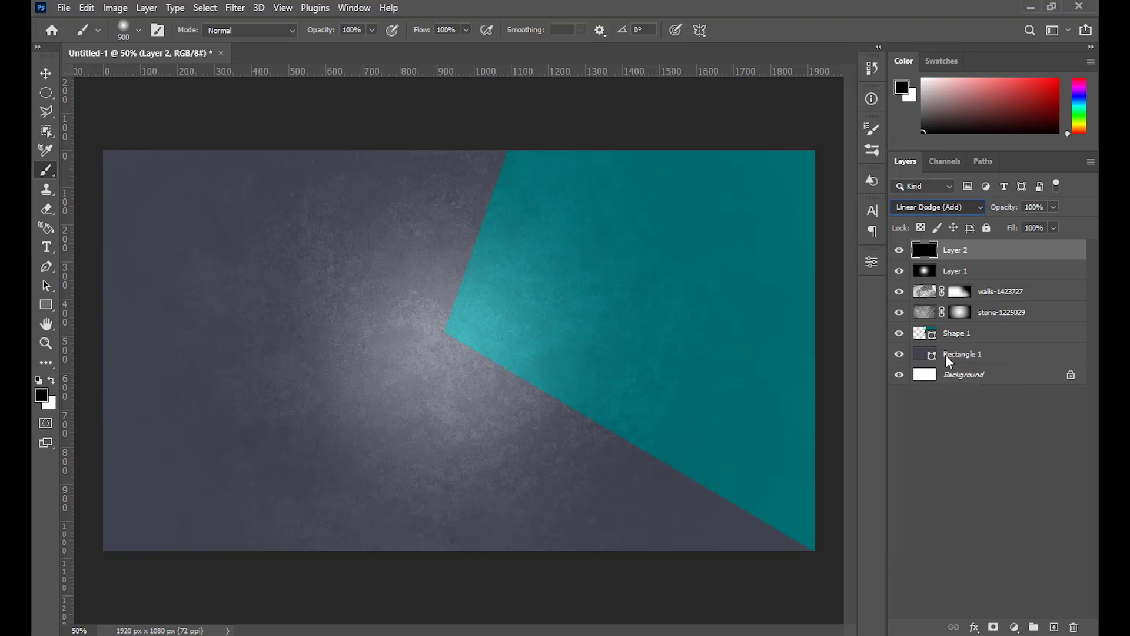
Paint a white light at the canvas's left edge on Layer 2 with a 2090 px soft brush and reduce the layer's fill to 14%
key(x)
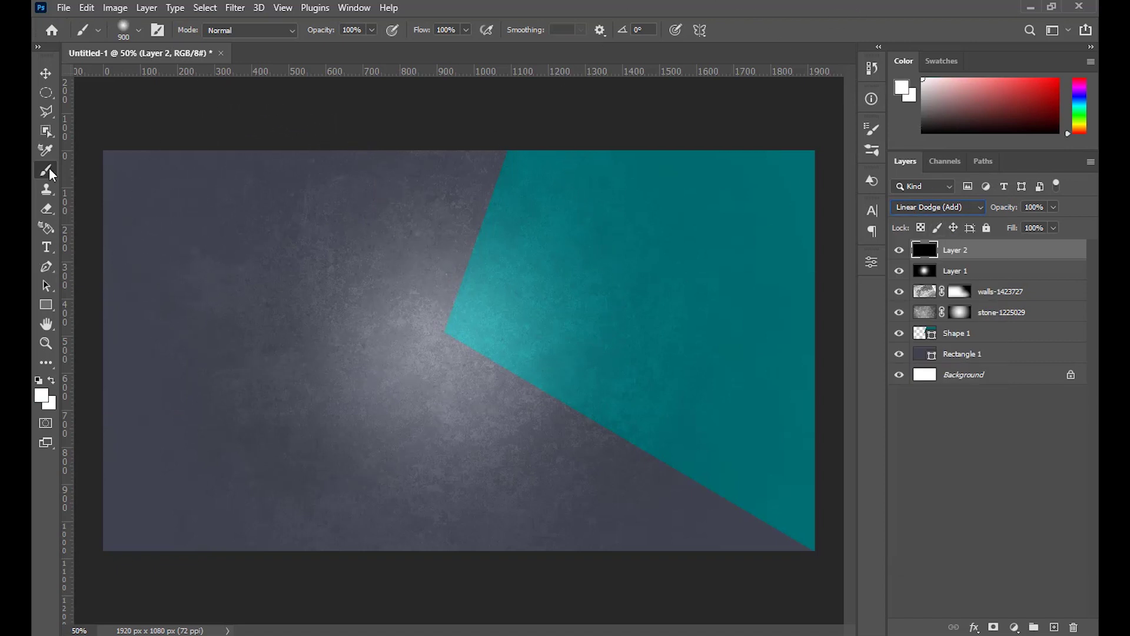
drag(390, 289, 478, 290)
key(ctrl+minus)
mouse_move(271, 309)
mouse_down()
mouse_move(315, 310)
mouse_move(270, 318)
mouse_up()
click(208, 279)
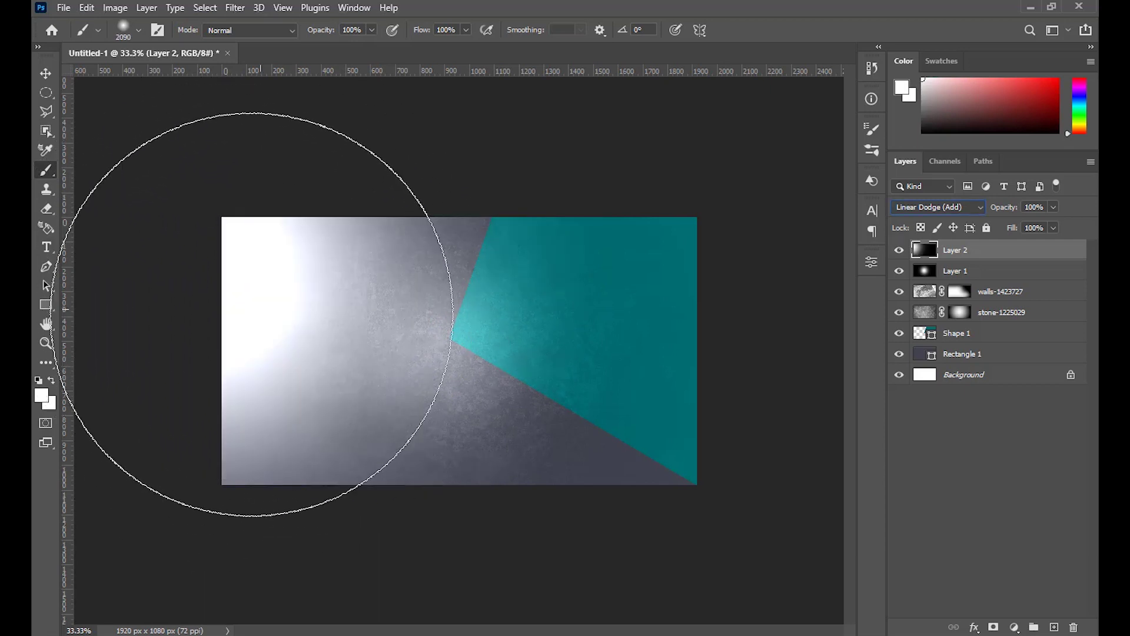
mouse_move(1012, 228)
mouse_down()
mouse_move(945, 234)
mouse_move(1014, 230)
mouse_up()
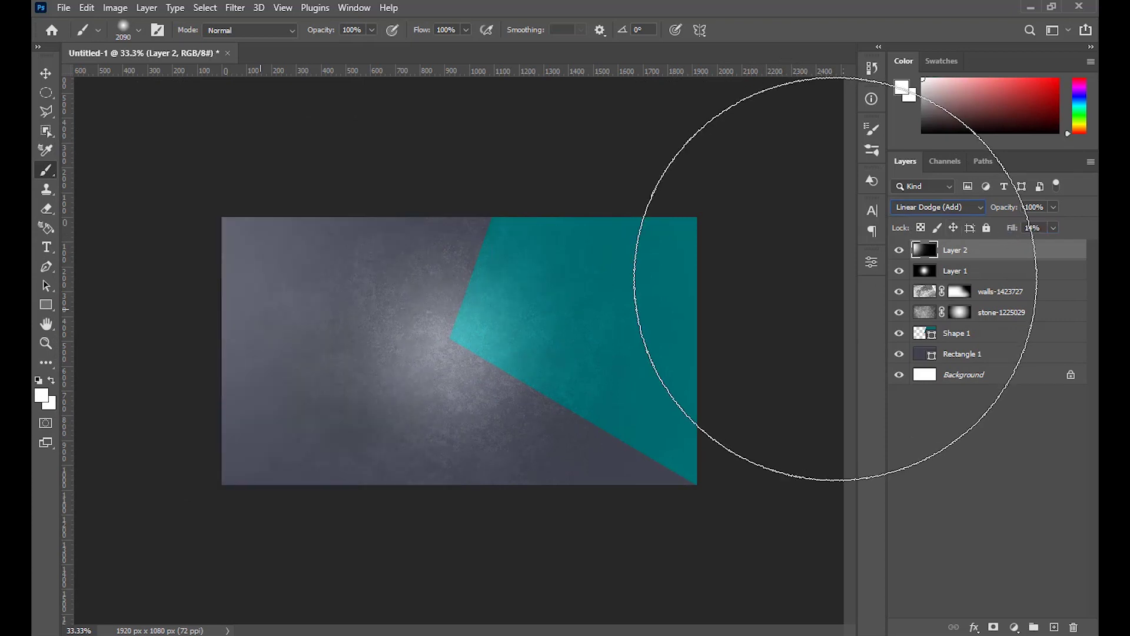
Remove Layer 1's light from the texture shadows by splitting the Blend If underlying-layer black point to 43 / 89
key(ctrl+plus)
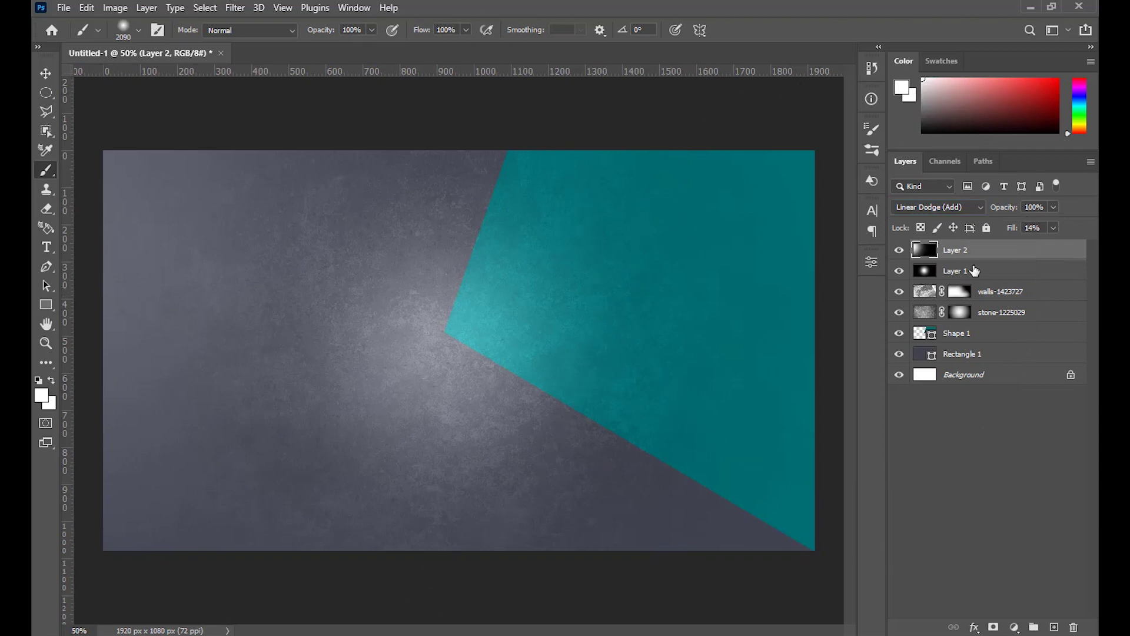
click(1057, 270)
double_click(1051, 269)
drag(296, 30, 947, 113)
drag(868, 400, 900, 404)
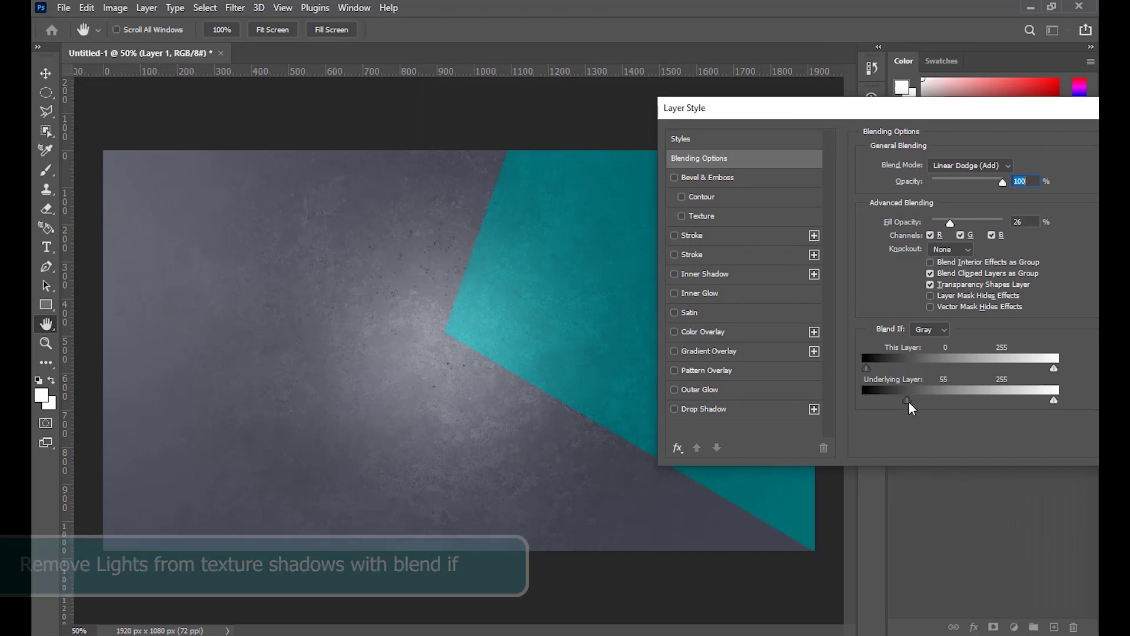
drag(909, 401, 931, 404)
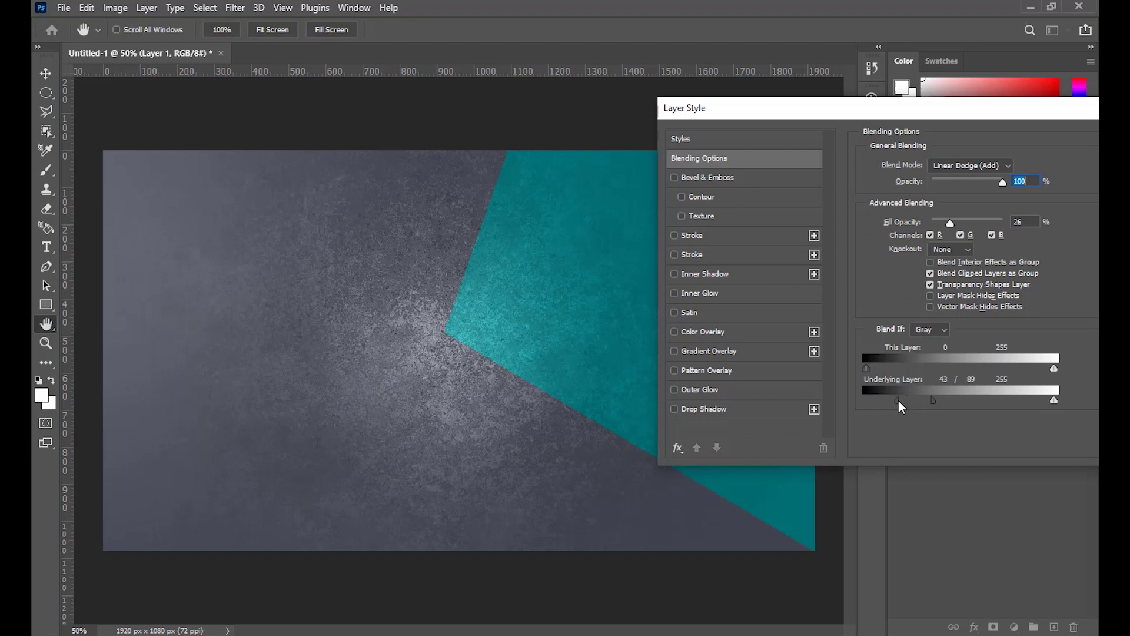
drag(1045, 115, 850, 122)
click(942, 147)
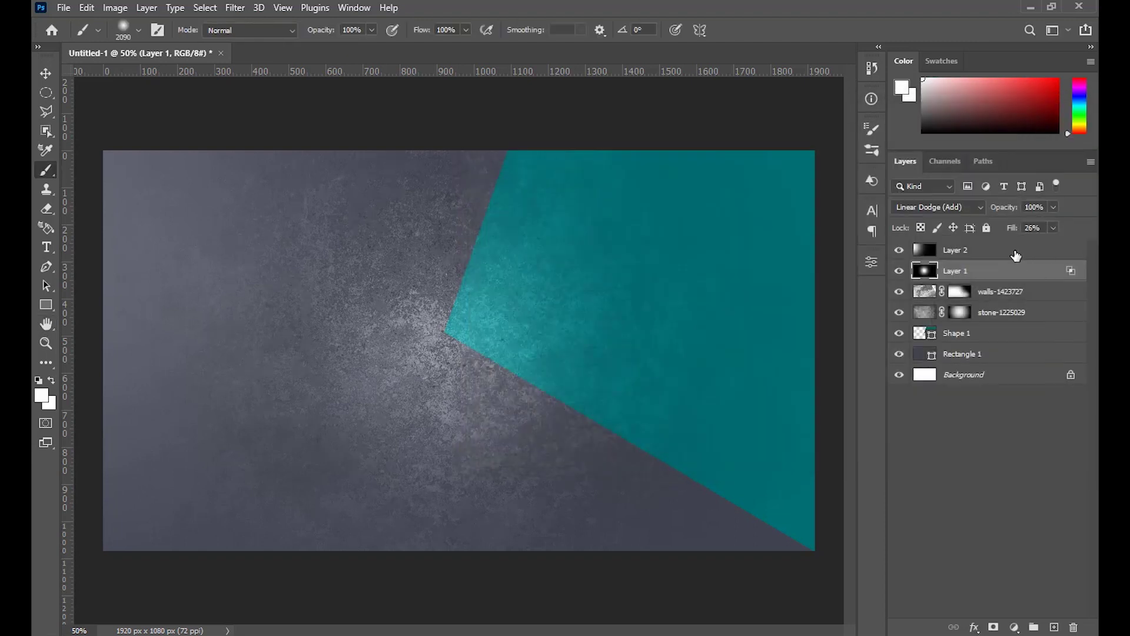
Limit Layer 2's light on the texture shadows by splitting the Blend If underlying-layer black point to 57 / 77
double_click(1016, 255)
drag(672, 406, 727, 408)
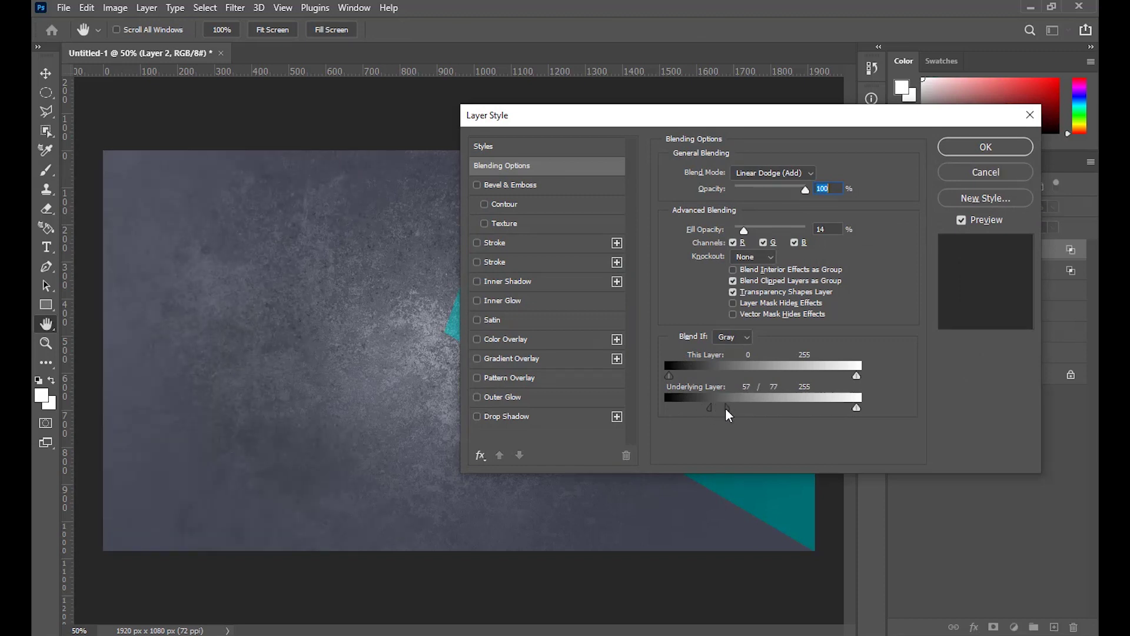
click(971, 147)
Reduce Layer 2's opacity to 70% and compare the canvas with and without each of the two light layers
mouse_move(1006, 211)
mouse_down()
mouse_move(988, 212)
mouse_move(999, 209)
mouse_up()
click(899, 250)
click(899, 250)
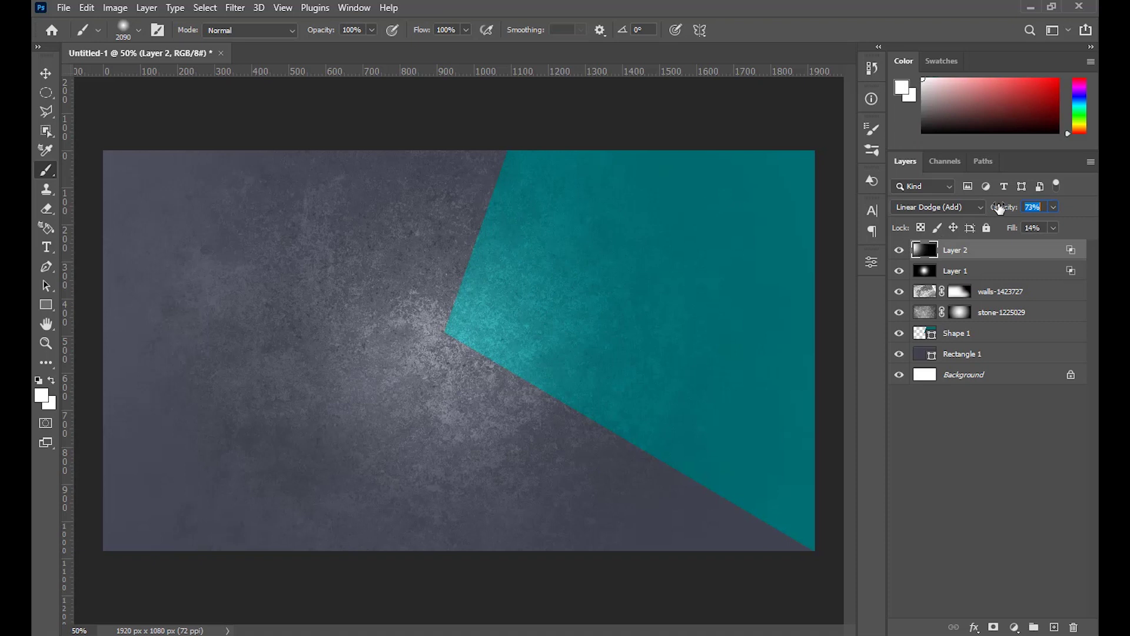
click(899, 271)
click(899, 270)
click(984, 272)
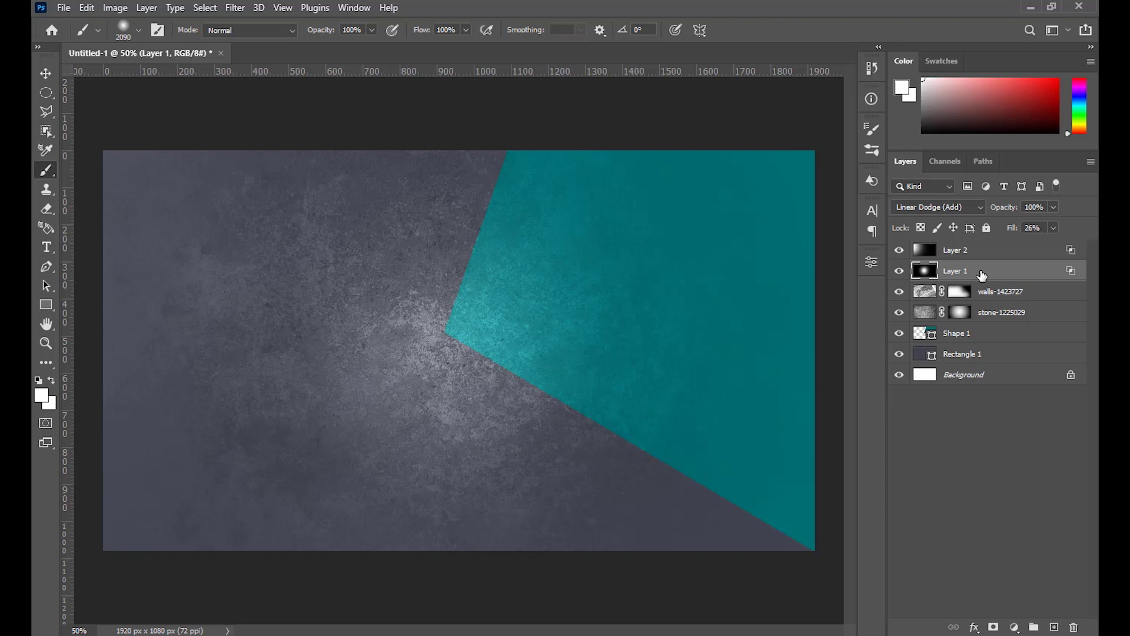
click(995, 251)
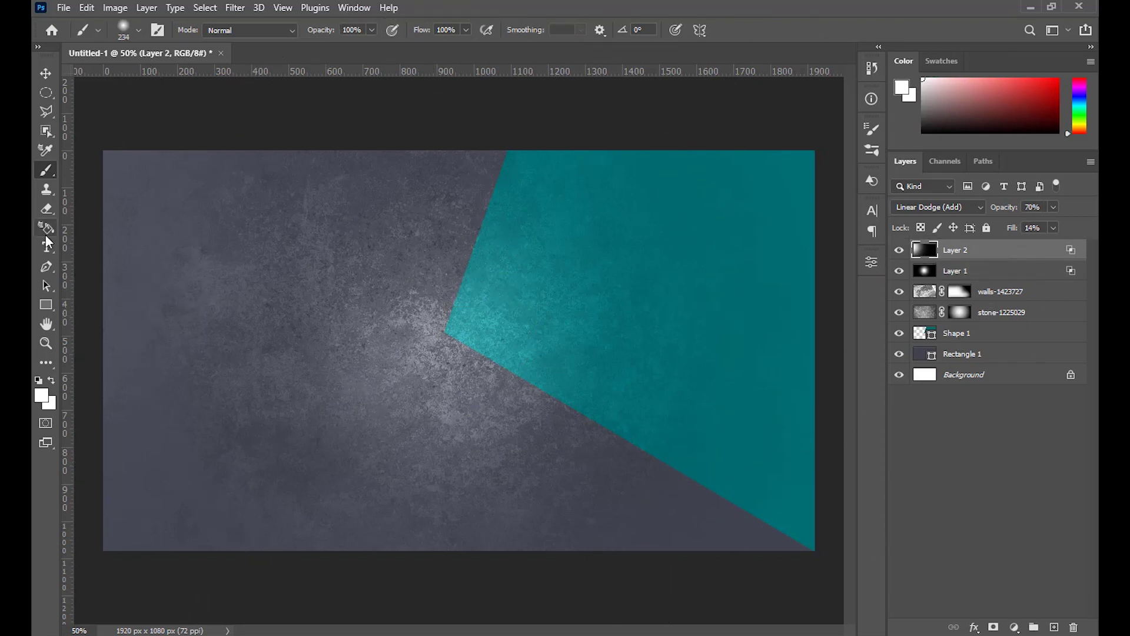
Draw a white rectangle shape about 504 × 538 px in the canvas's lower-left corner, aligned to guides 50 px from the edges
click(46, 306)
mouse_move(69, 324)
mouse_down()
mouse_move(118, 312)
mouse_move(129, 356)
mouse_move(309, 531)
mouse_up()
drag(281, 70, 329, 533)
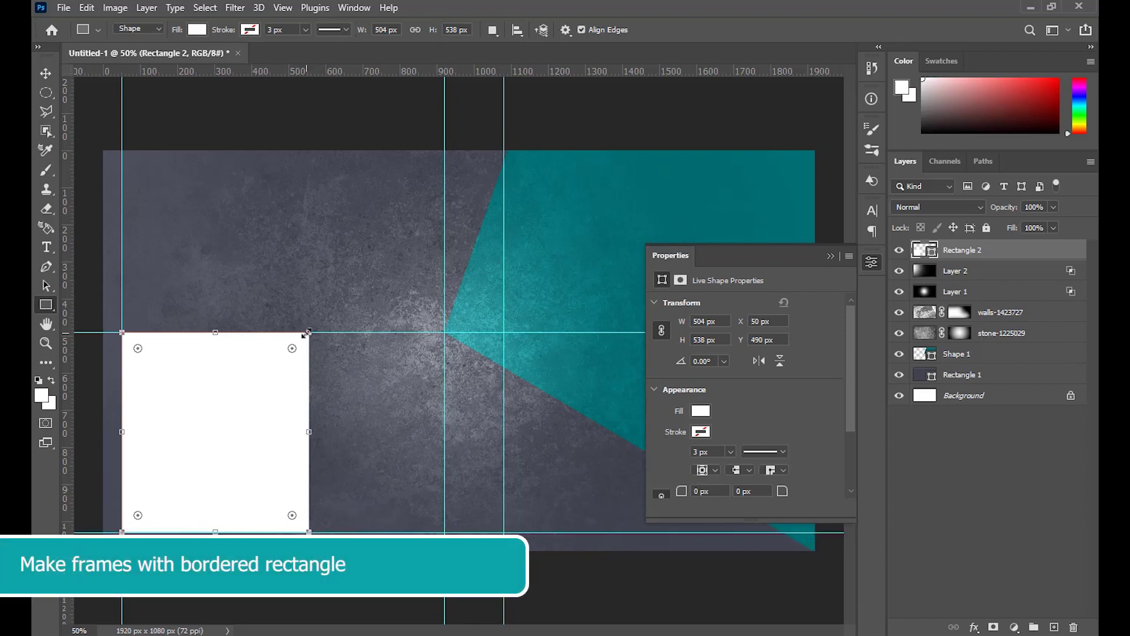
click(830, 256)
Give the new rectangle a stroke colour sampled from the canvas's grey upper-left corner and remove its fill
click(250, 29)
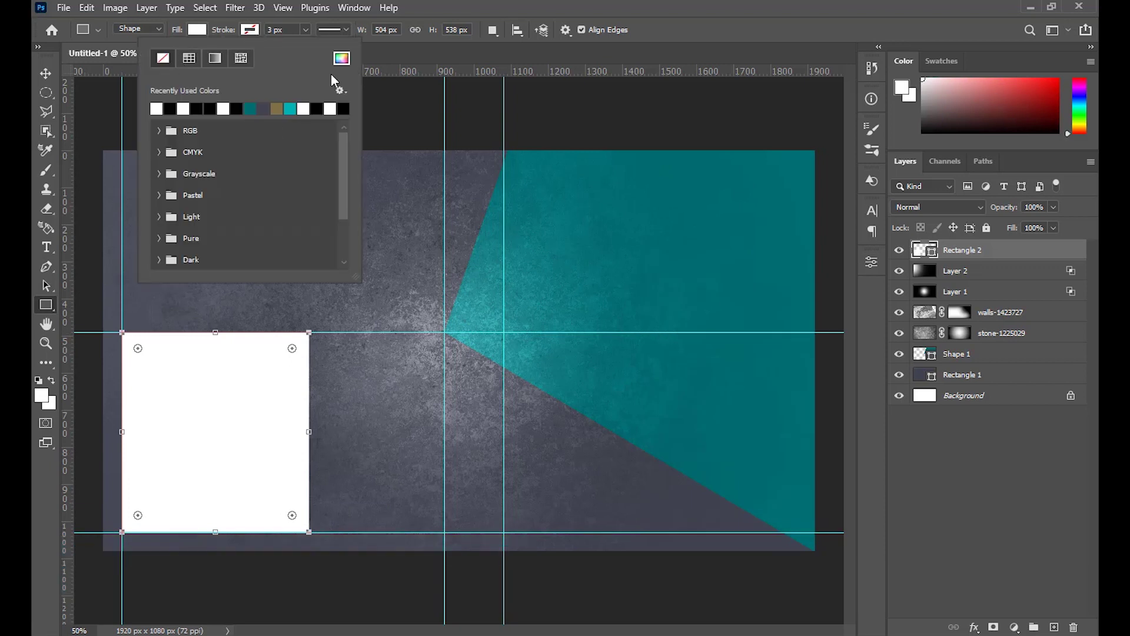
click(341, 58)
click(109, 153)
click(967, 172)
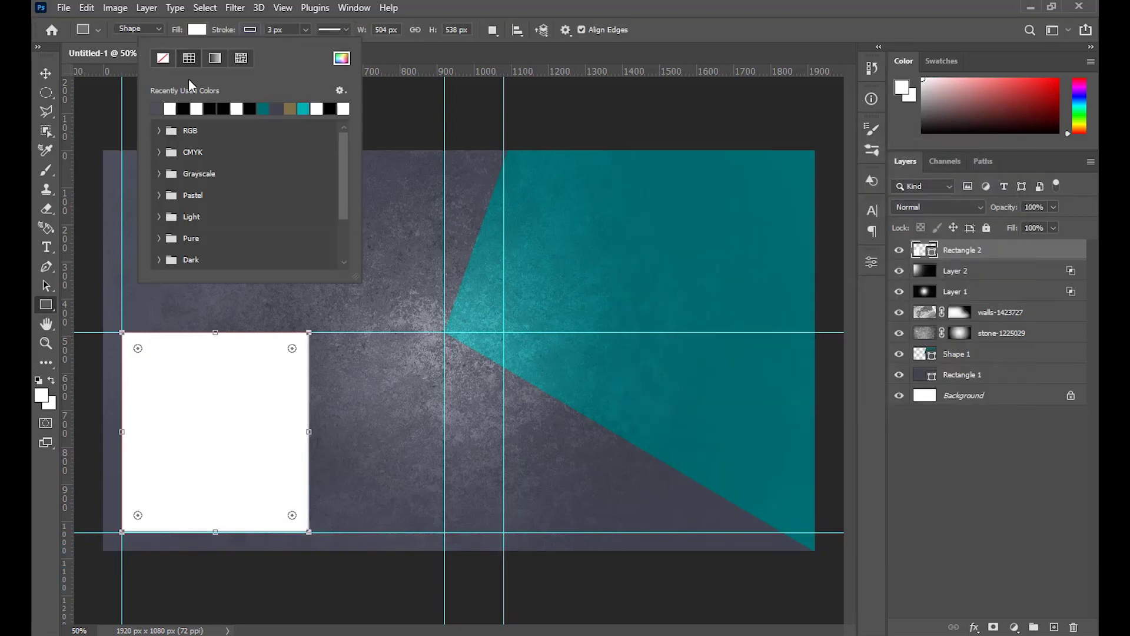
click(196, 29)
click(110, 58)
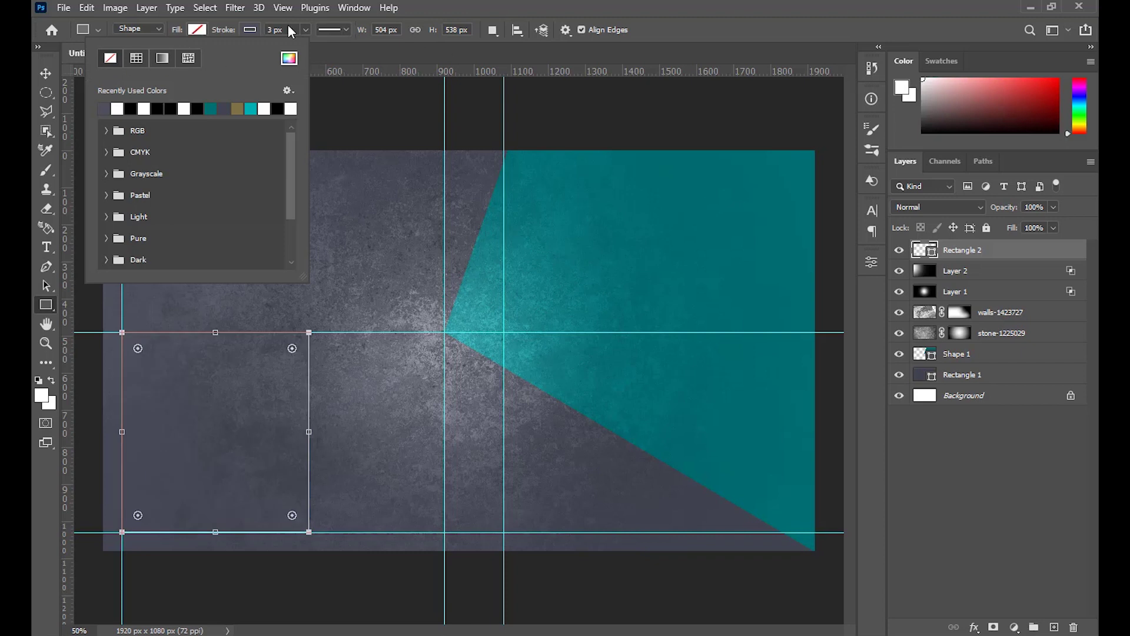
Hide the guides and set the rectangle's stroke width to 6 px
key(Return)
click(989, 272)
key(ctrl+semicolon)
key(alt+bracketright)
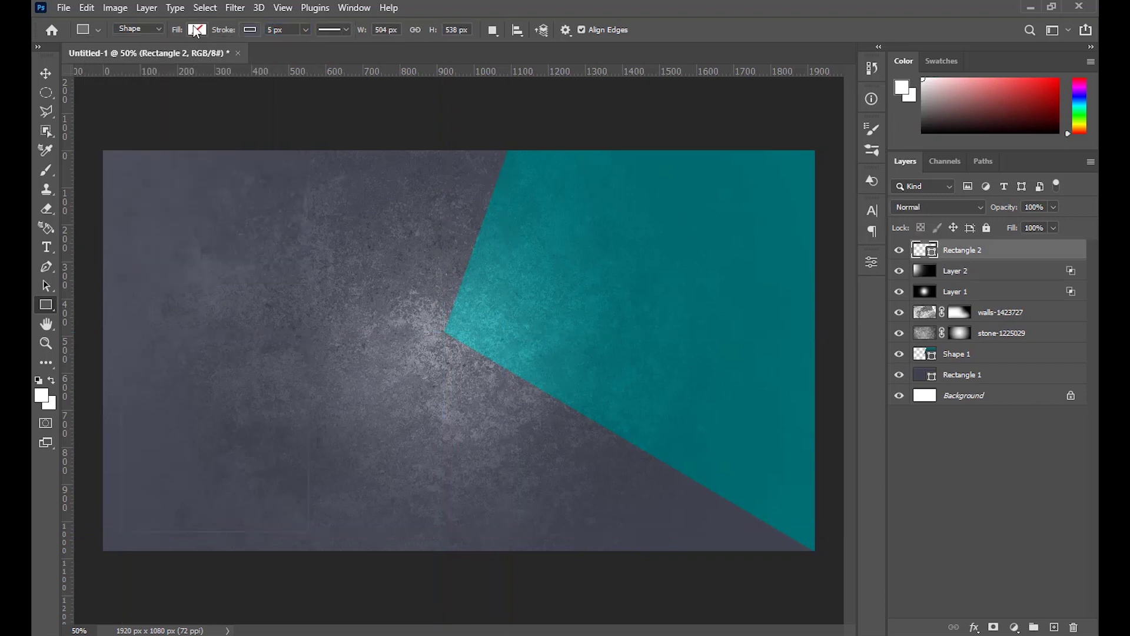
drag(275, 29, 248, 23)
text(6)
key(Return)
Add a black drop shadow to Rectangle 2 with 30% opacity, 0 px distance and 13 px size
double_click(1021, 250)
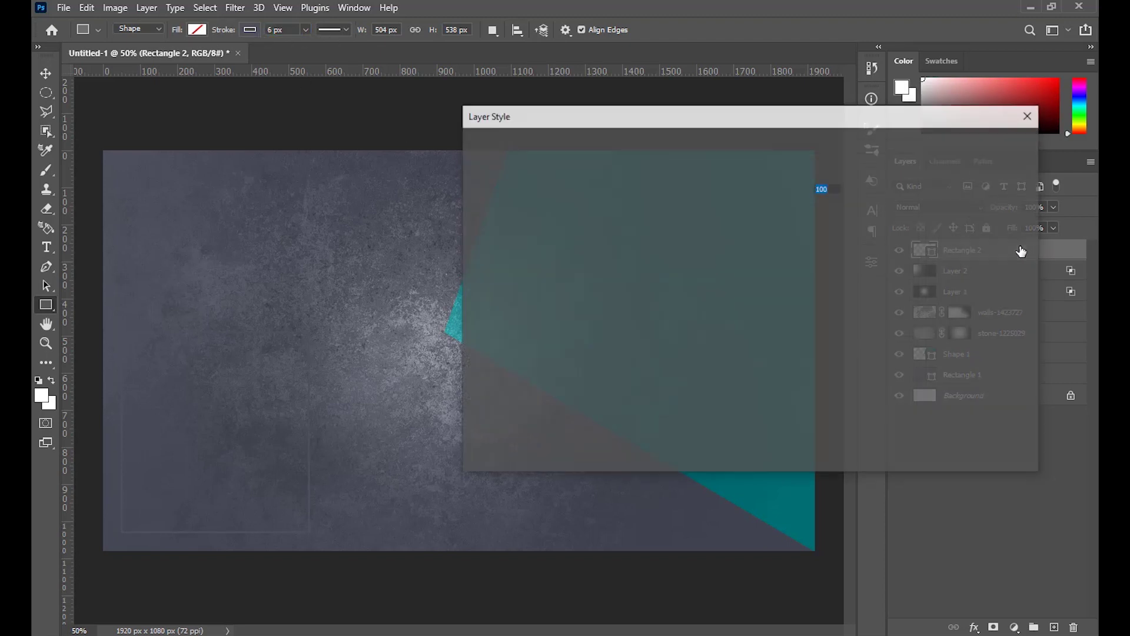
click(496, 415)
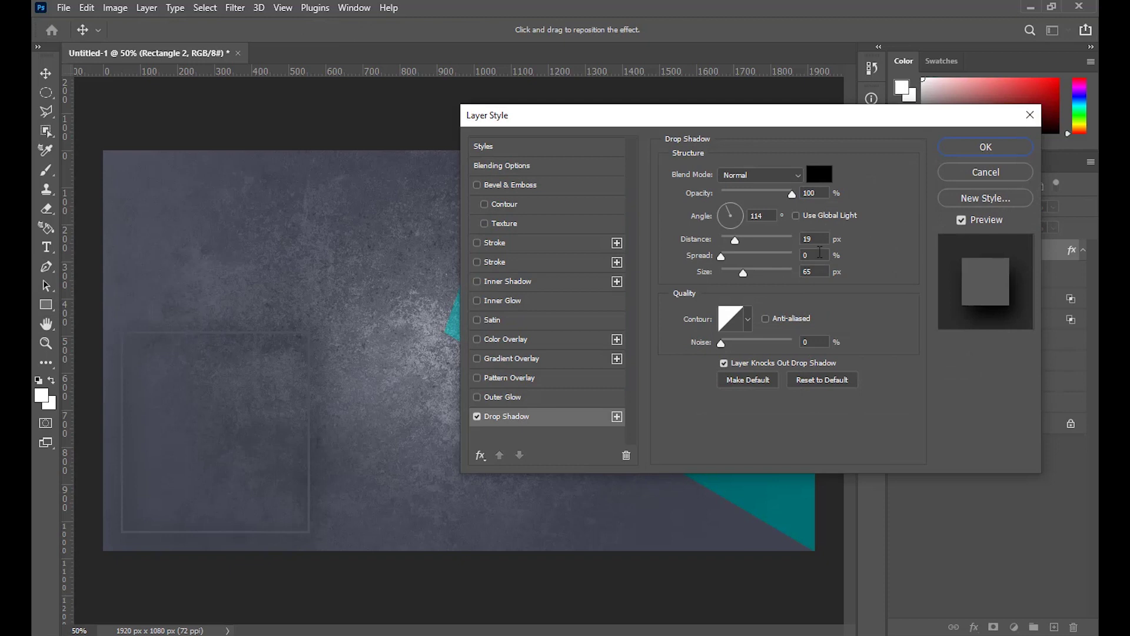
drag(733, 275, 721, 241)
drag(790, 195, 743, 196)
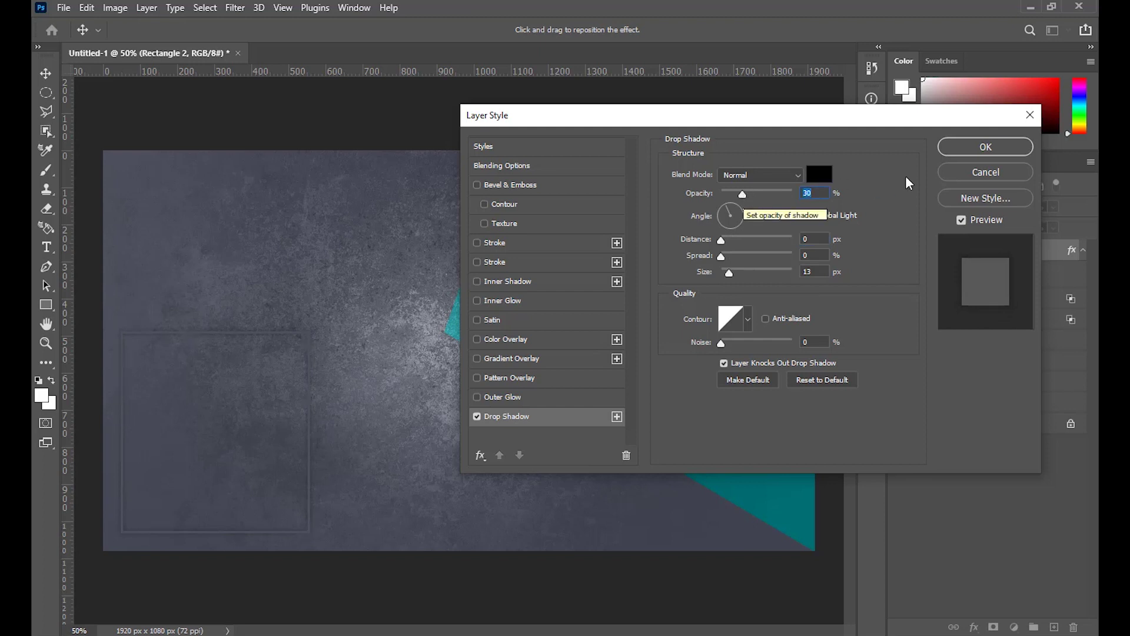
click(985, 146)
Add a layer mask to Rectangle 2 and fade it with a reversed radial gradient, keeping only the frame's lower-left corner
click(994, 628)
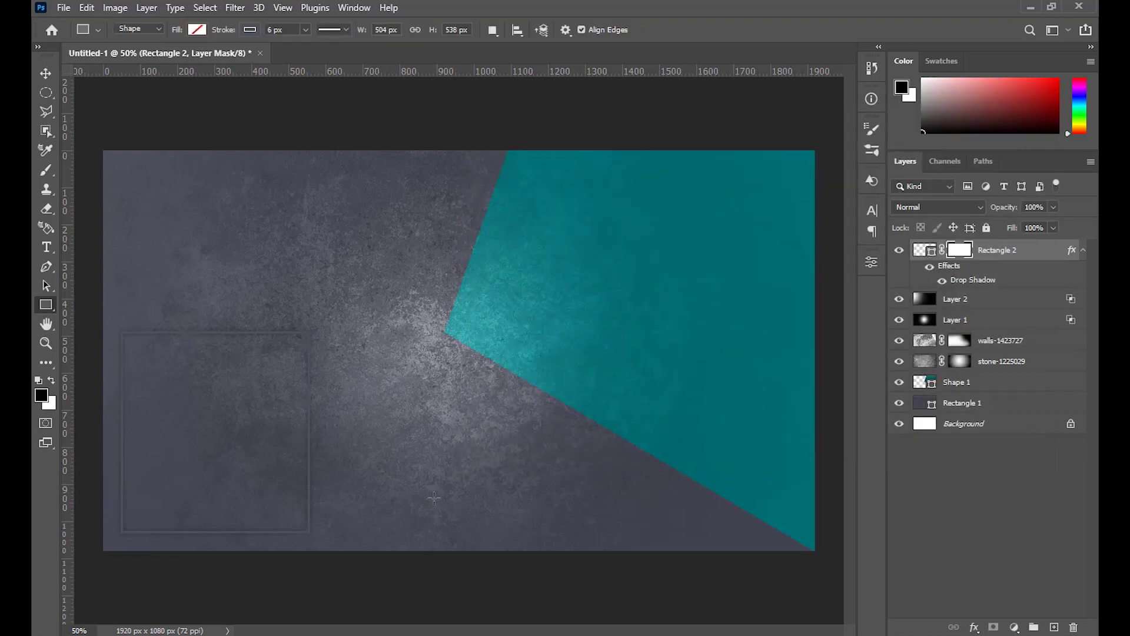
click(39, 363)
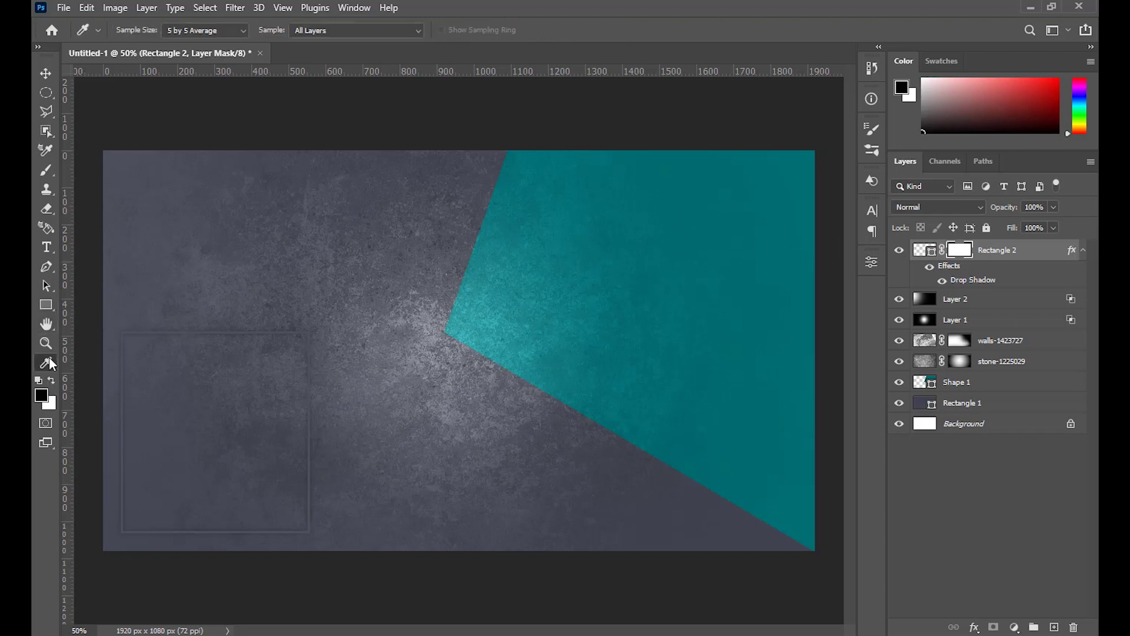
right_click(48, 360)
click(93, 559)
drag(118, 530, 229, 424)
drag(125, 527, 204, 411)
drag(120, 527, 269, 370)
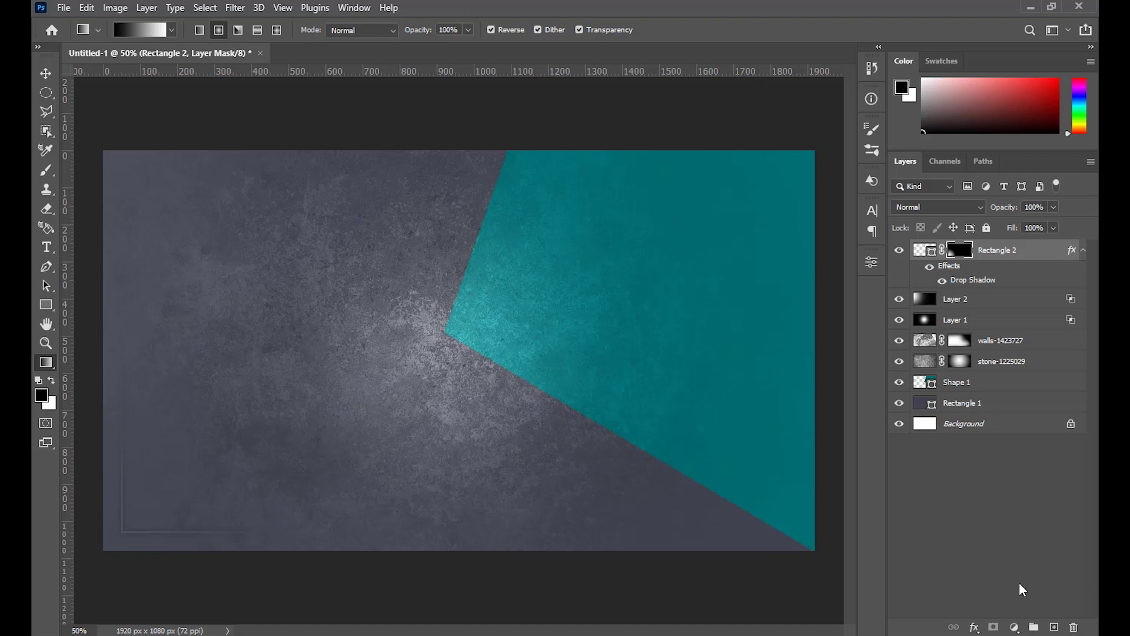
Add a black-filled layer above Rectangle 2 and set its blend mode to Linear Dodge (Add)
click(1052, 627)
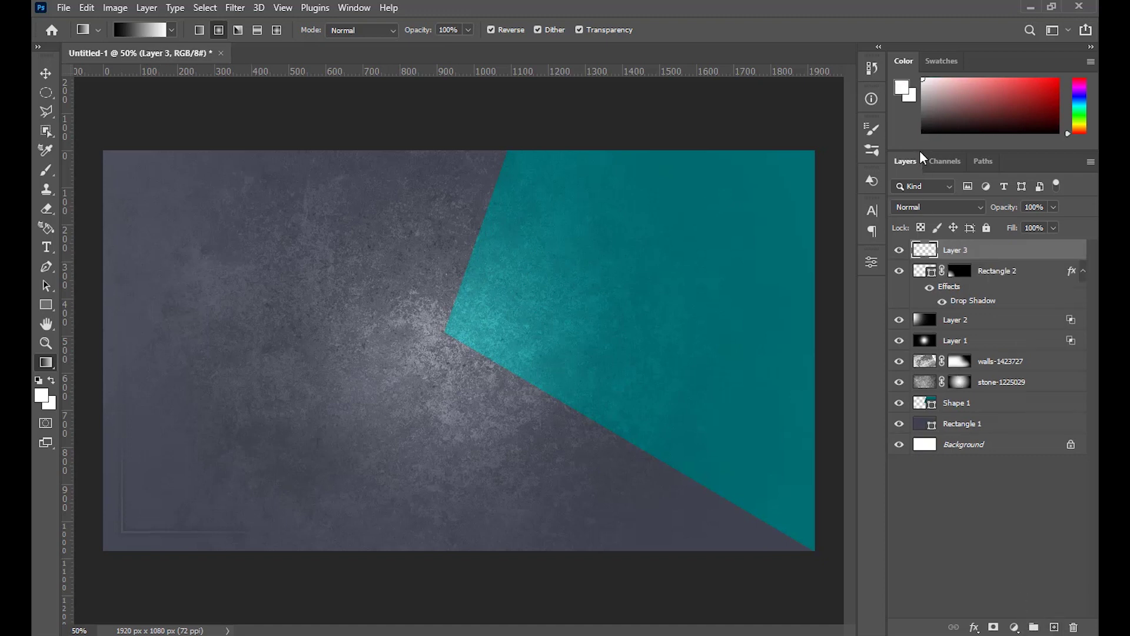
key(alt+BackSpace)
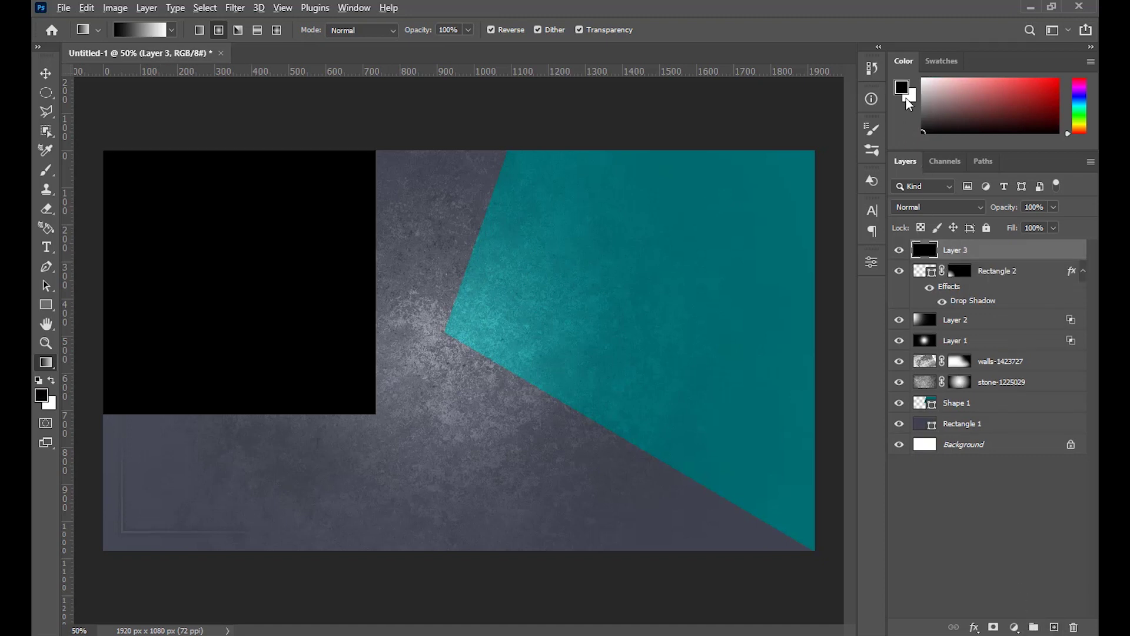
click(936, 207)
click(953, 343)
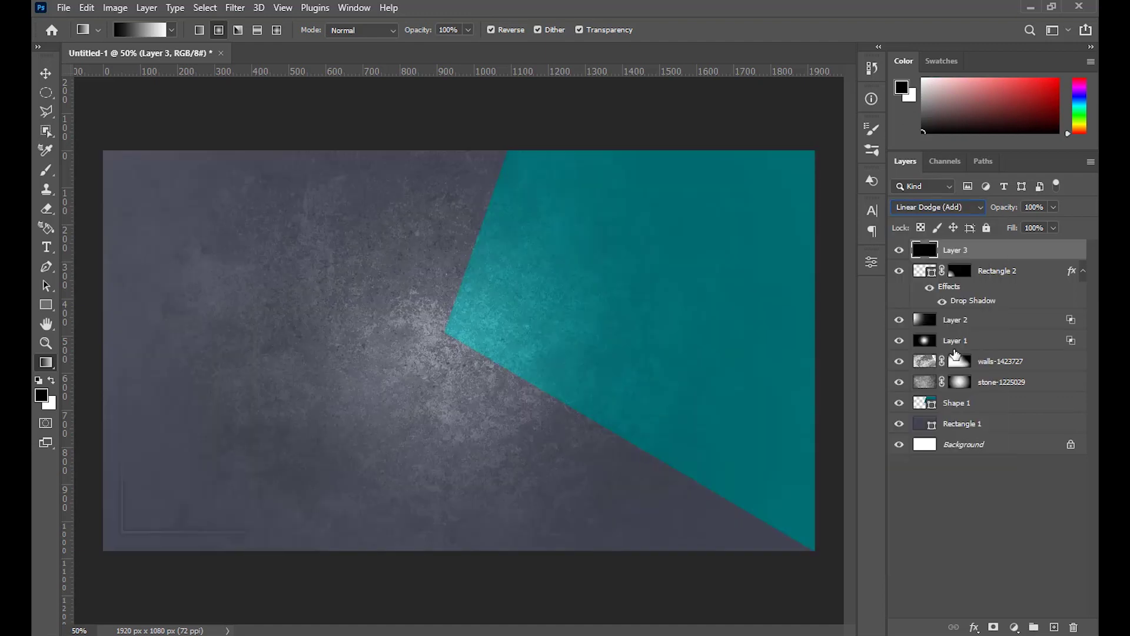
Paint a white light at the canvas's lower-left corner on Layer 3 with a 700 px soft brush
click(902, 92)
drag(641, 188, 581, 118)
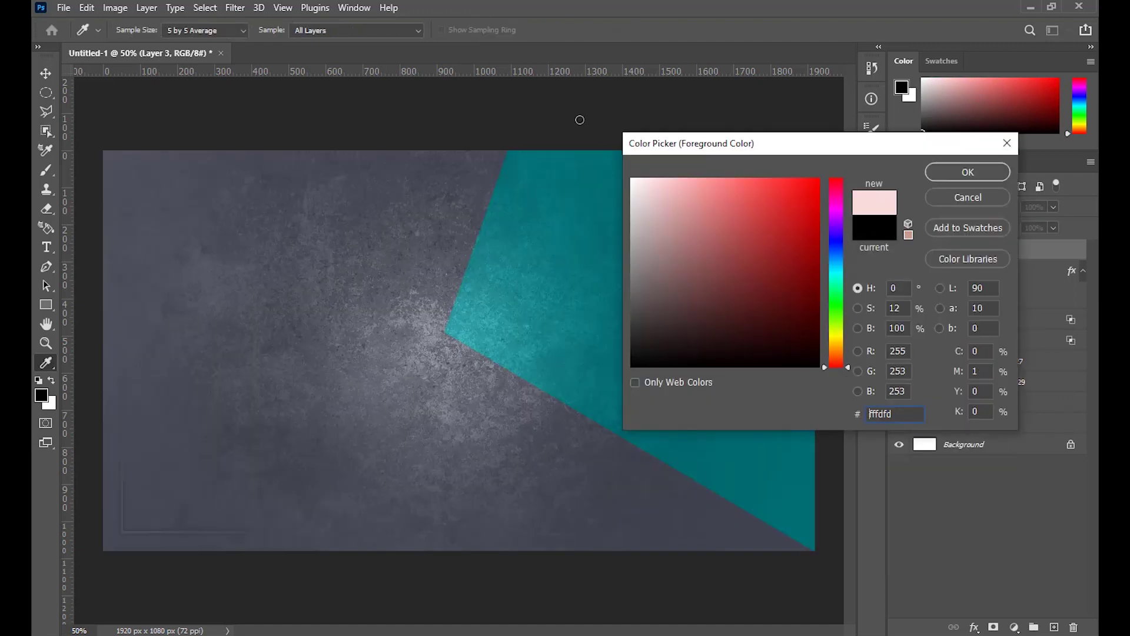
click(1000, 177)
click(46, 170)
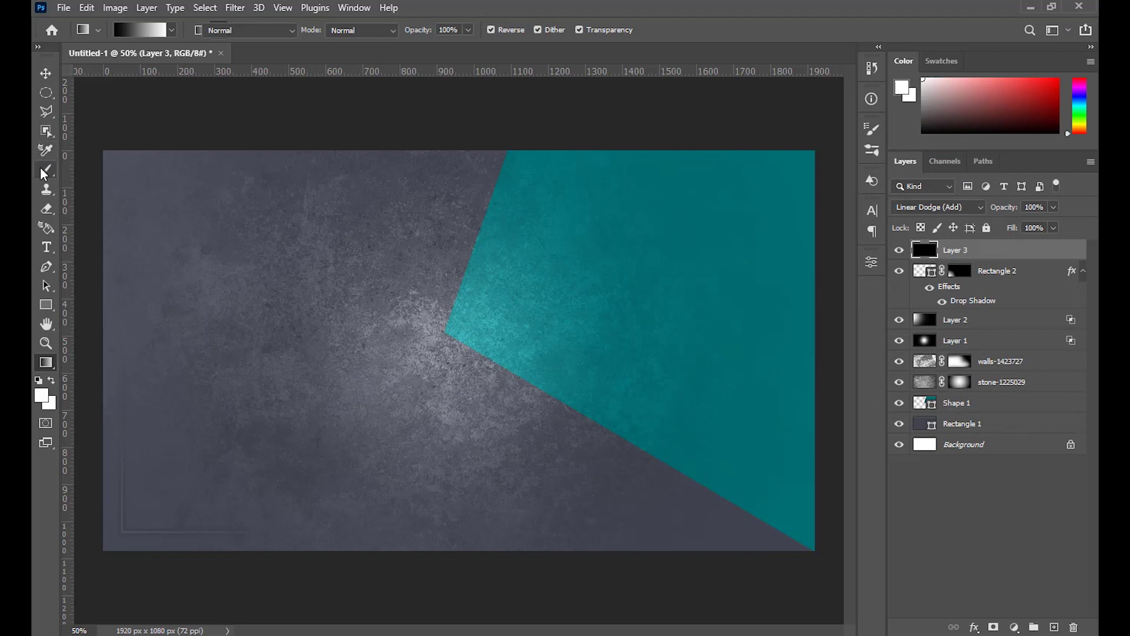
key(space)
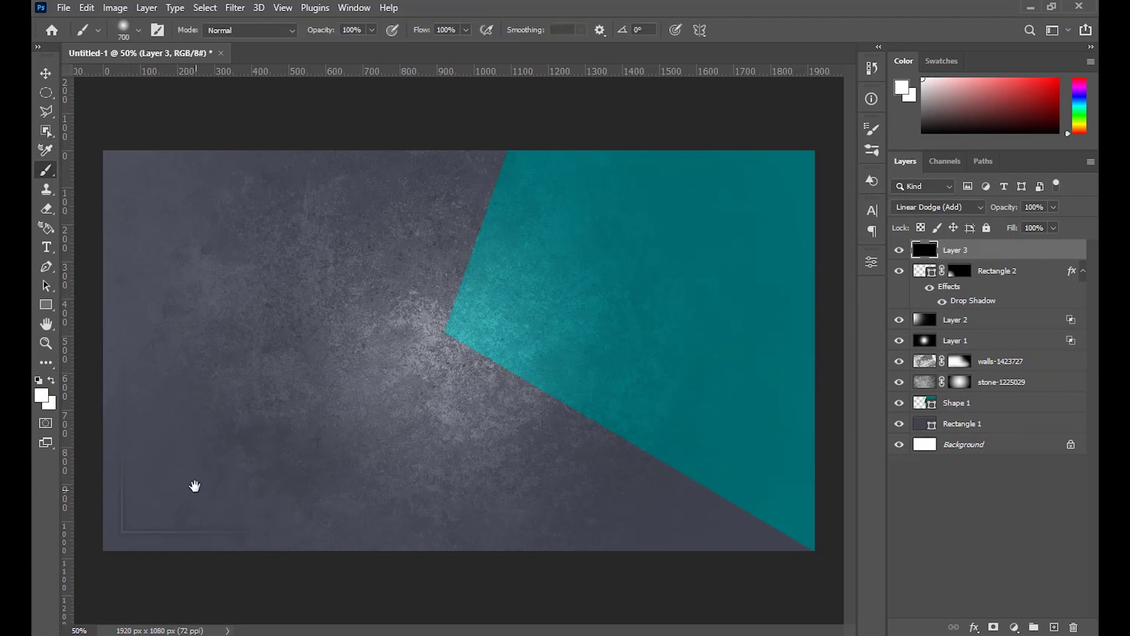
key(ctrl+minus)
key(ctrl+minus)
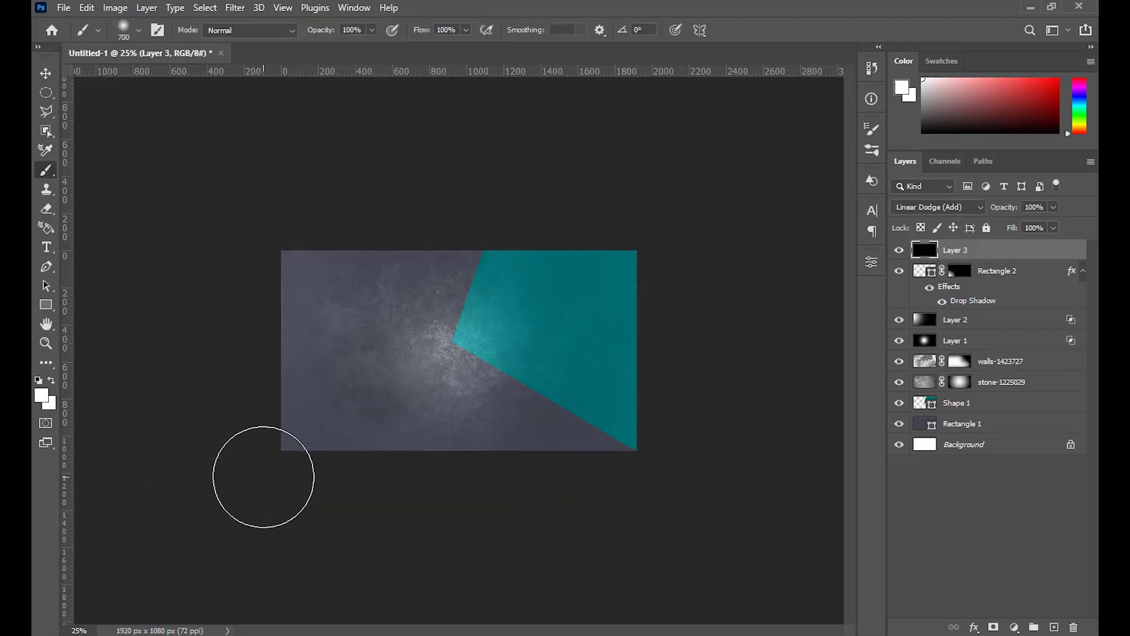
click(281, 458)
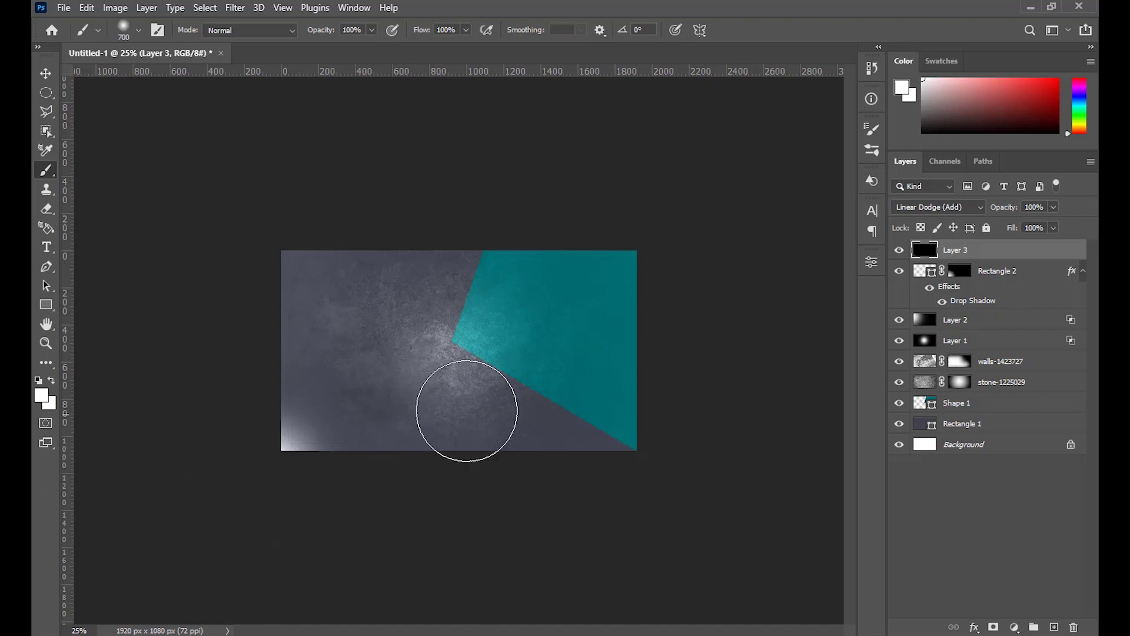
Clip Layer 3's light to the Rectangle 2 frame and reduce its opacity to 55%
alt+click(984, 264)
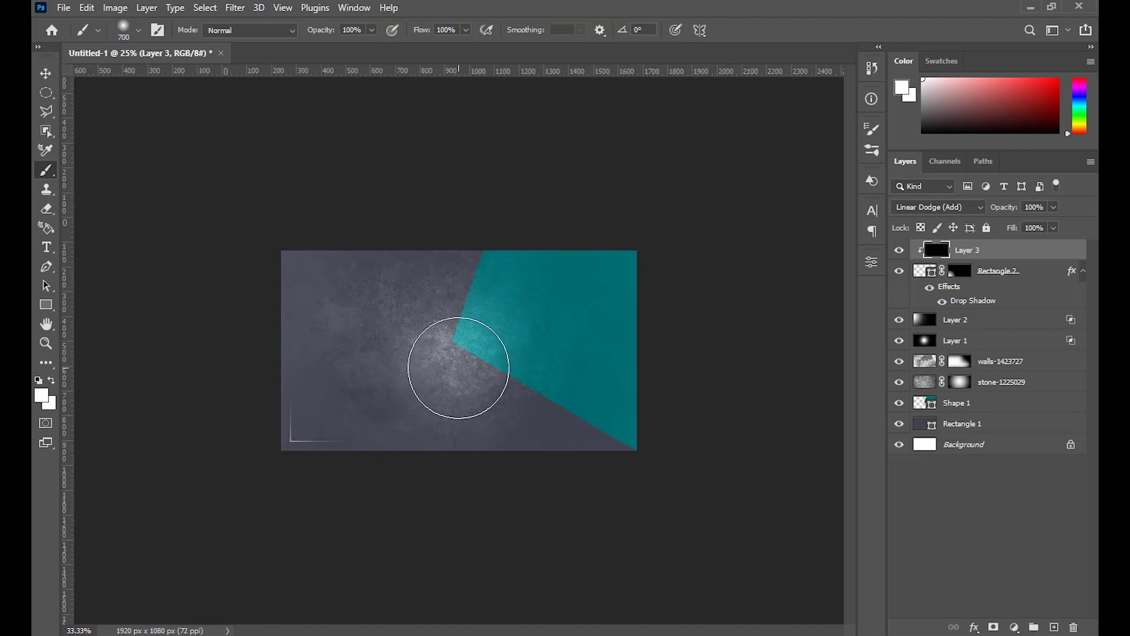
key(ctrl+plus)
drag(1010, 213, 997, 214)
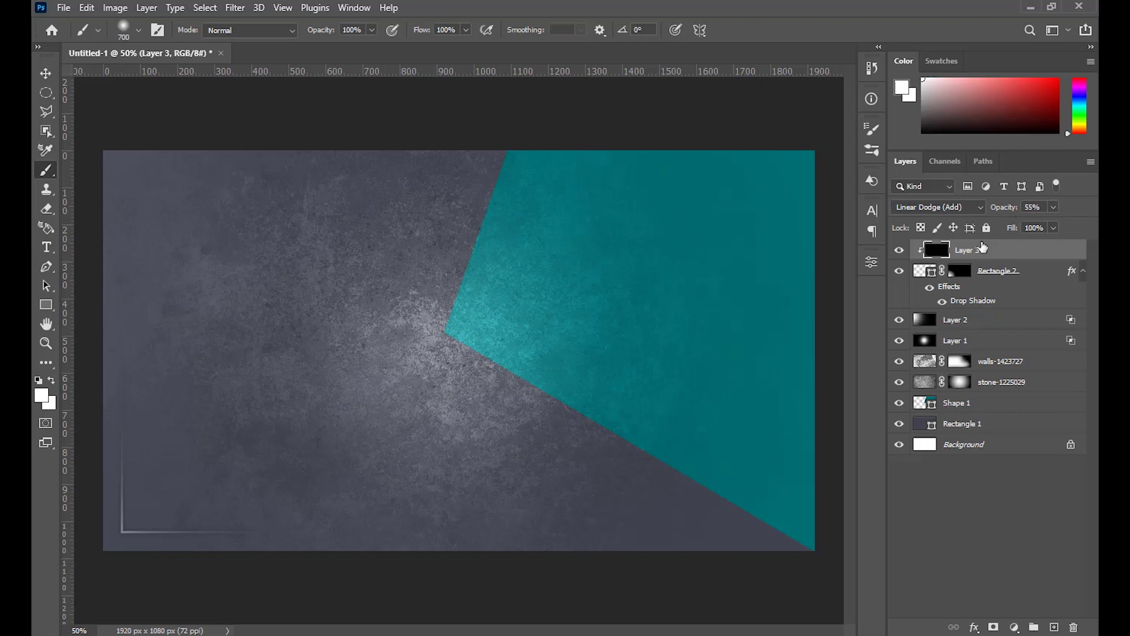
Group Layer 3 with Rectangle 2 and duplicate the group
shift+click(1007, 275)
key(ctrl+g)
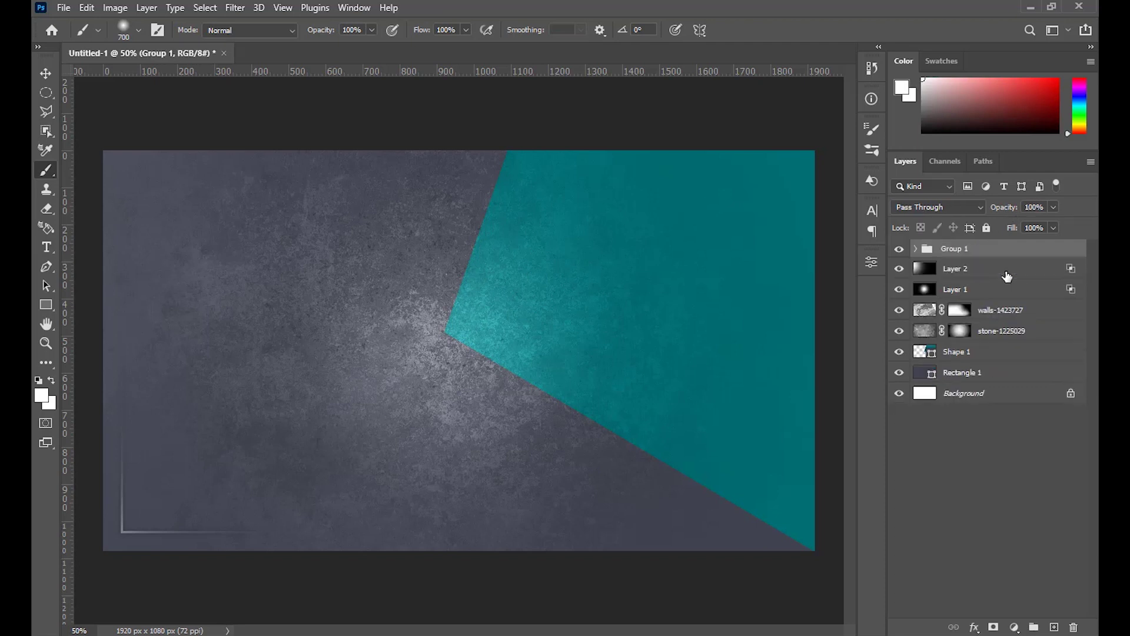
key(ctrl+j)
Flip the duplicated frame group horizontally and vertically so it sits in the canvas's upper-right corner
key(ctrl+t)
right_click(236, 386)
click(276, 358)
right_click(340, 372)
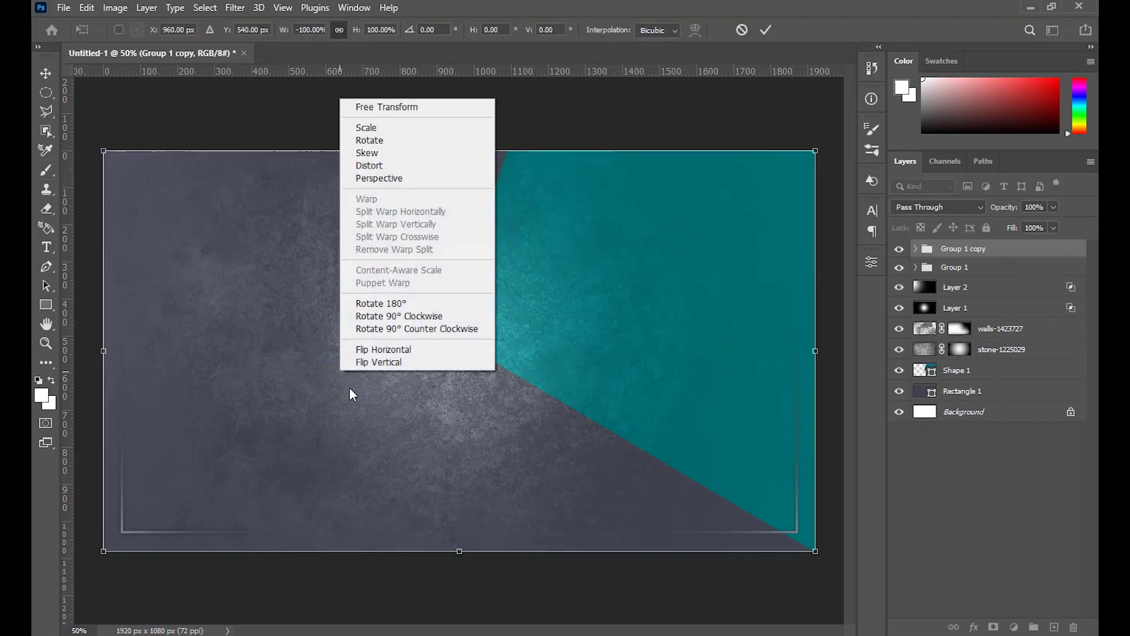
click(378, 362)
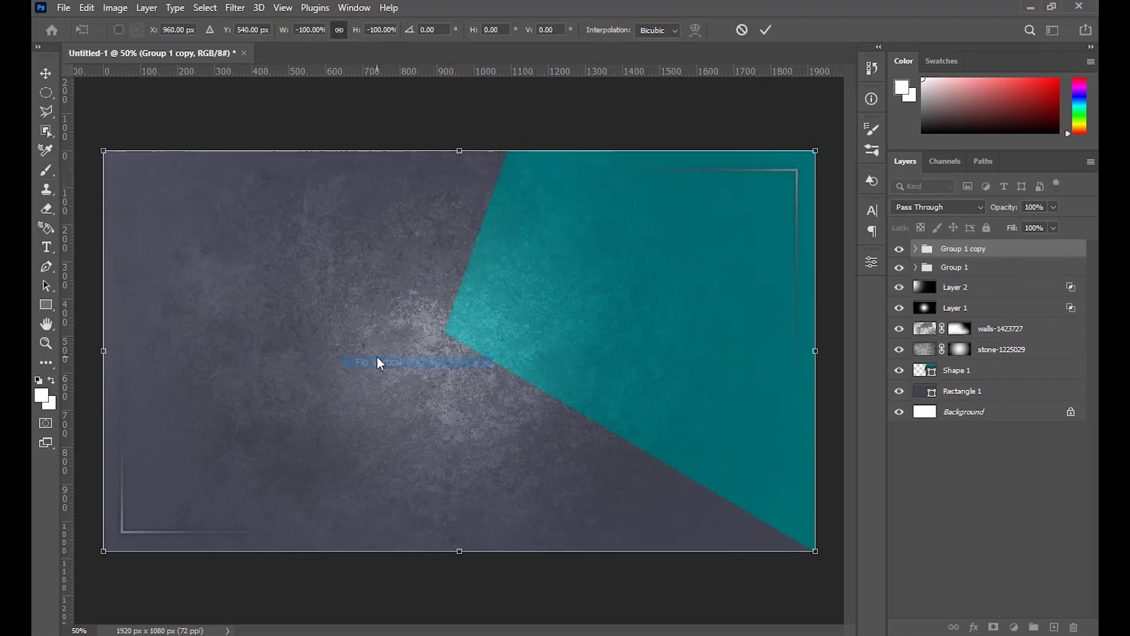
click(759, 35)
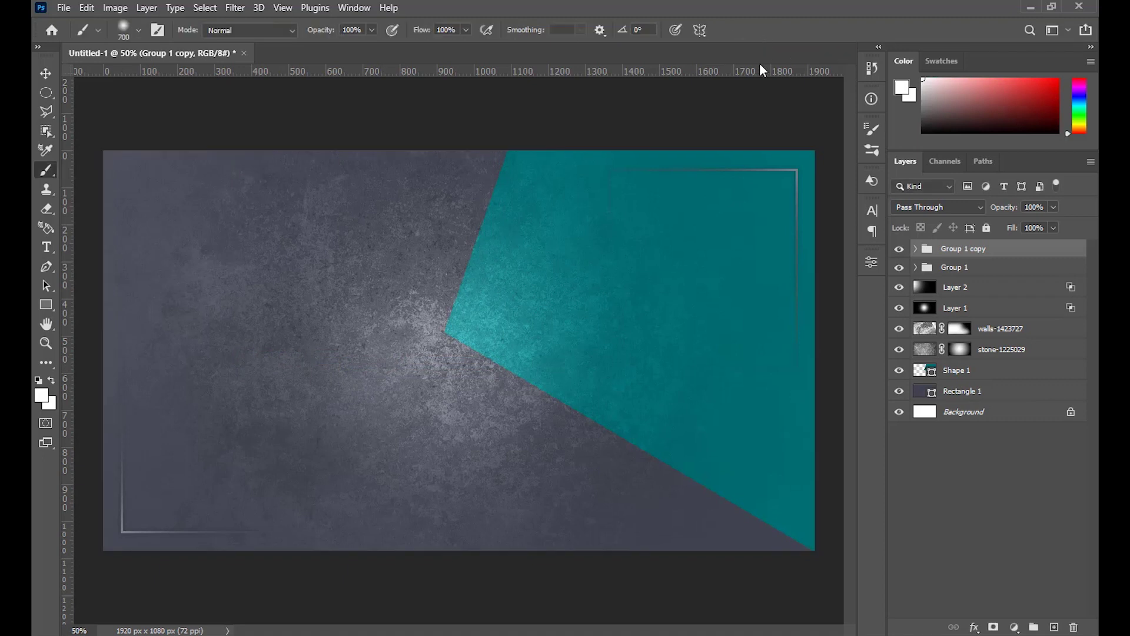
Change the copied frame rectangle's stroke to the teal sampled from the canvas's upper-right corner
key(u)
click(915, 249)
click(940, 290)
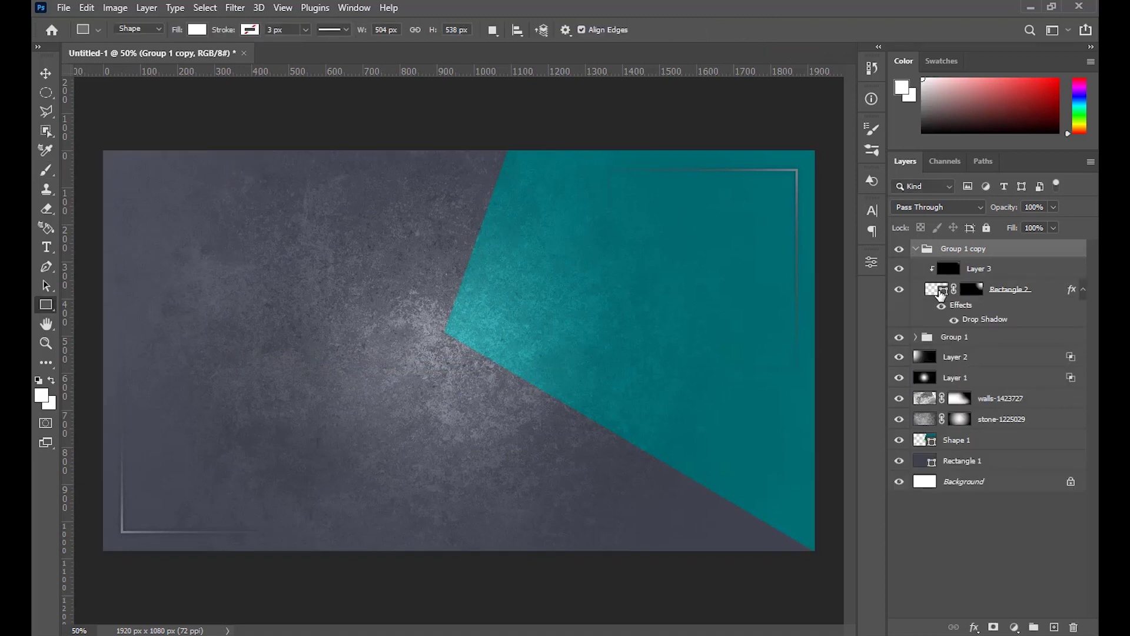
click(250, 31)
click(341, 59)
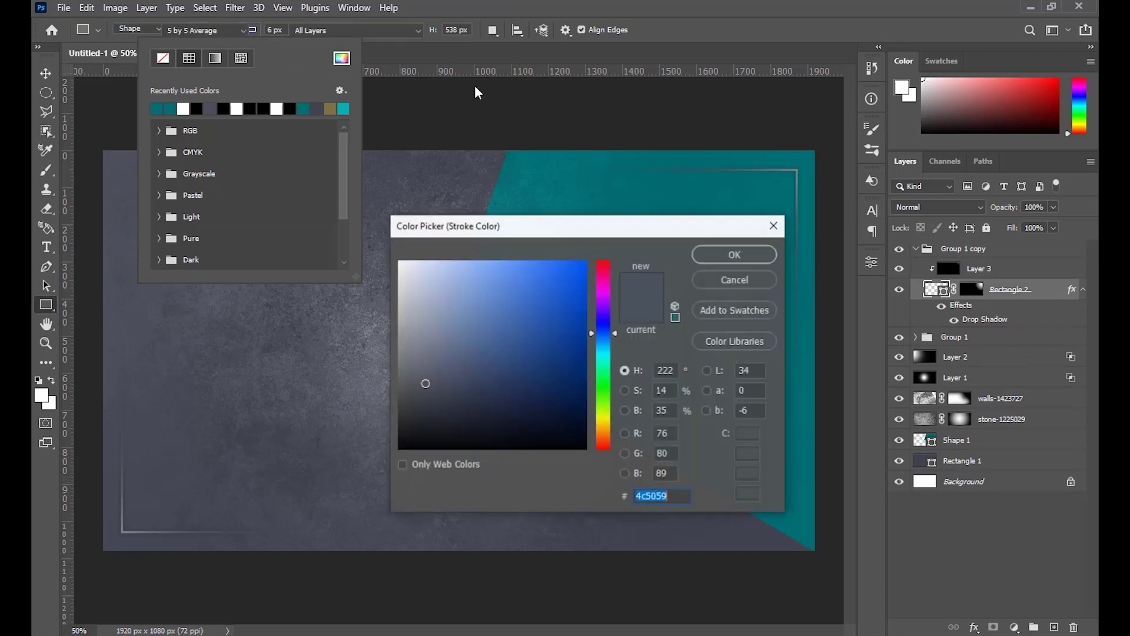
click(809, 152)
click(735, 255)
click(530, 6)
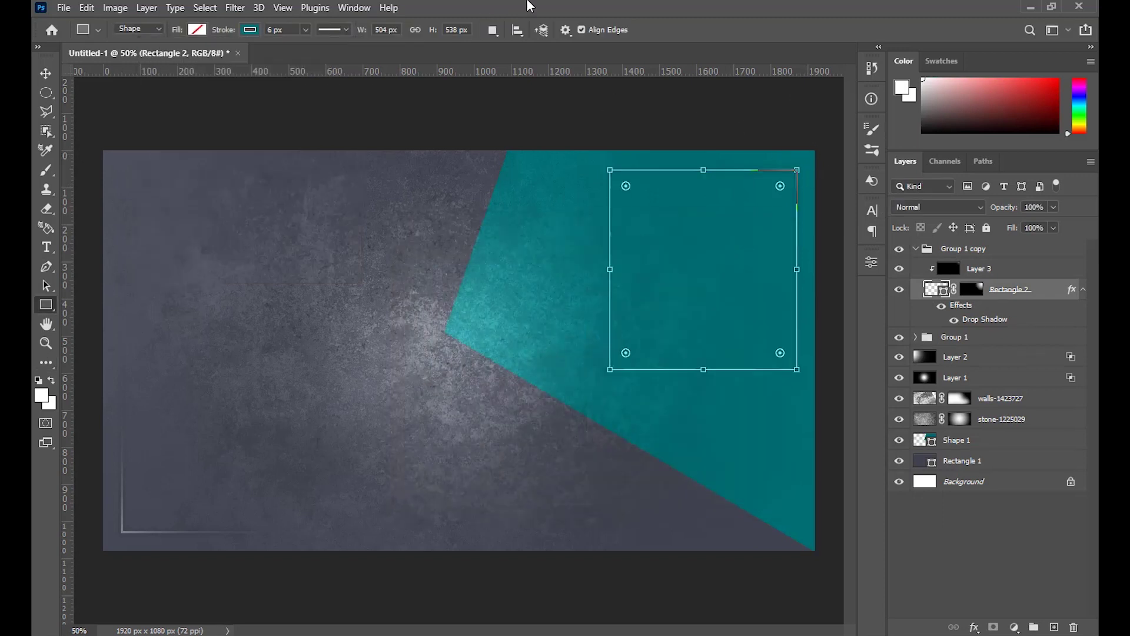
Fade the ends of the upper-right corner frame by painting black on its layer mask with a smaller 300 px soft brush
click(998, 272)
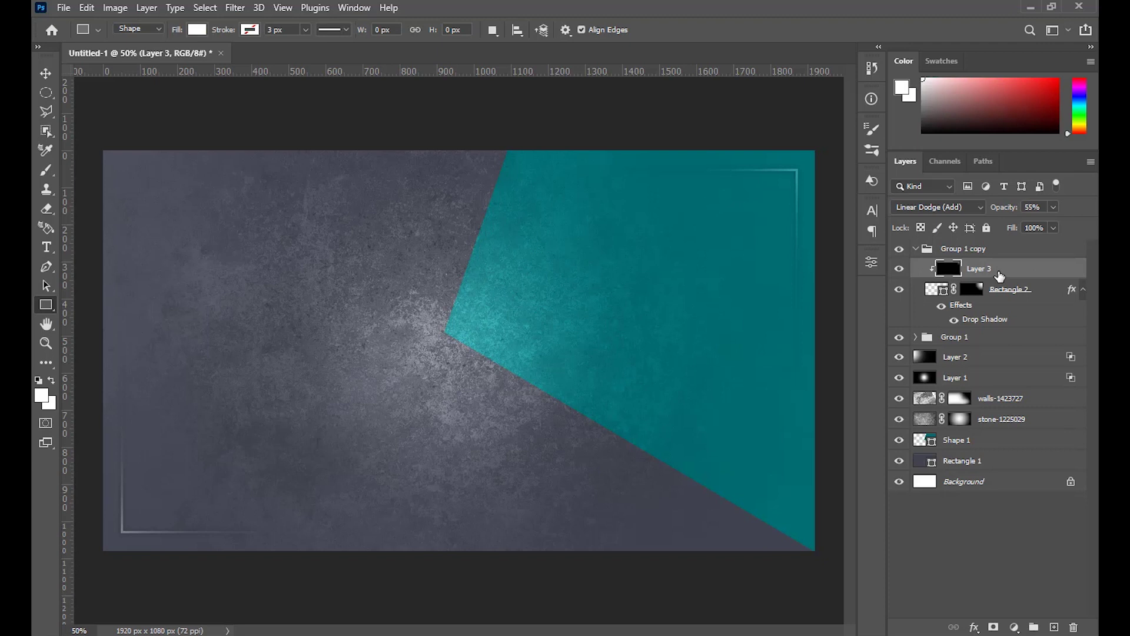
click(971, 288)
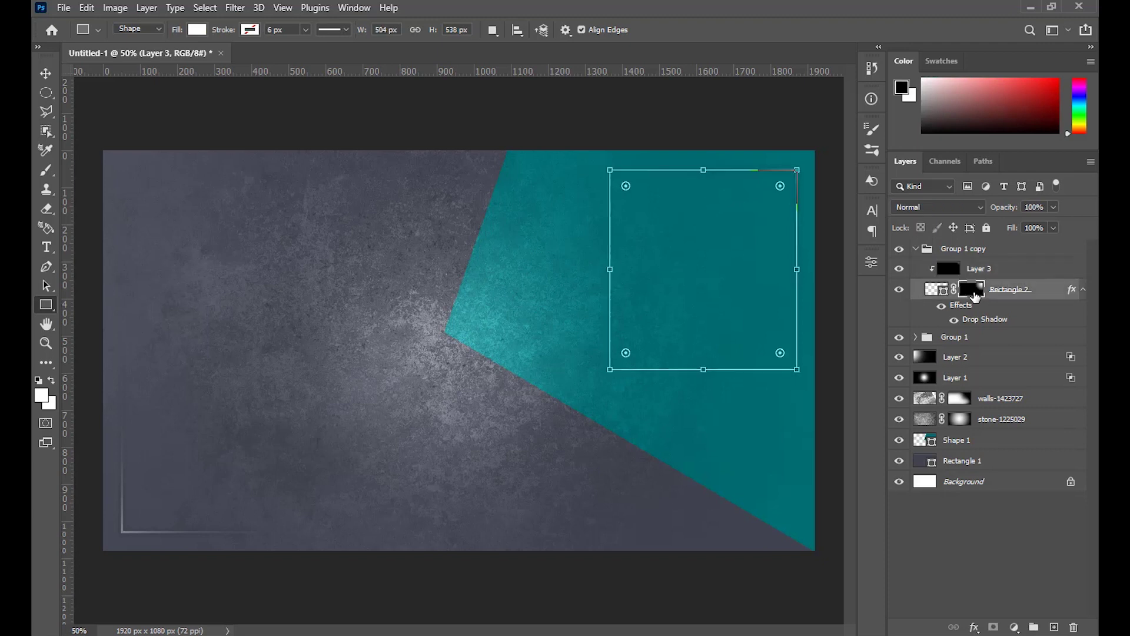
key(d)
click(46, 170)
key(bracketleft)
key(bracketleft)
key(bracketleft)
key(bracketleft)
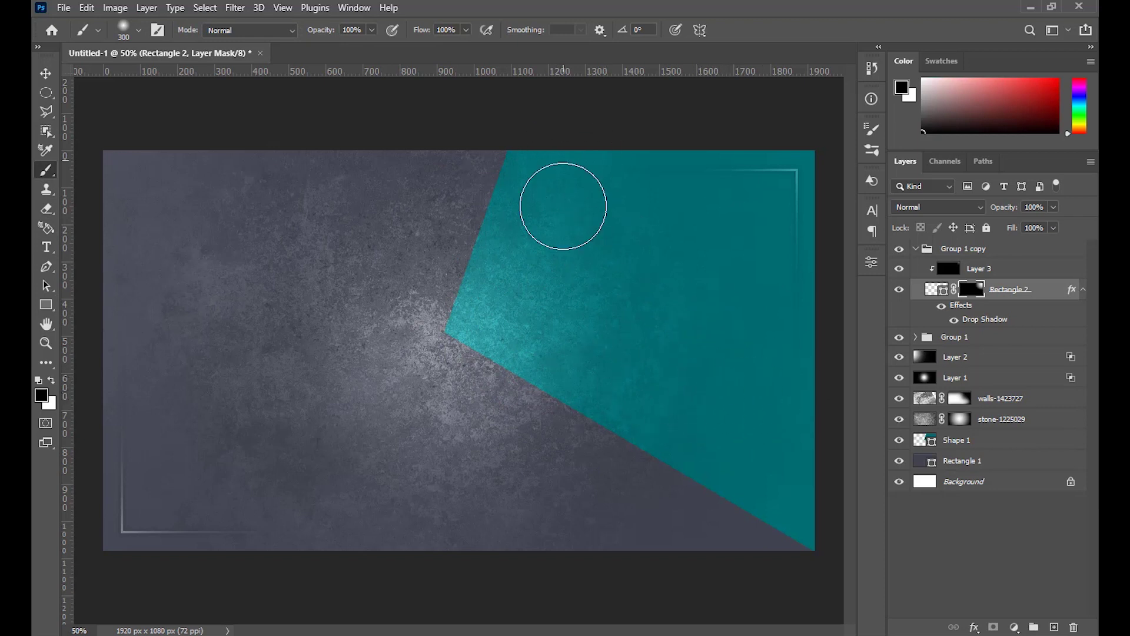
Touch up the lower-left frame's layer mask in Group 1, and the upper-right frame's mask, to shorten their faded ends
click(915, 337)
click(972, 377)
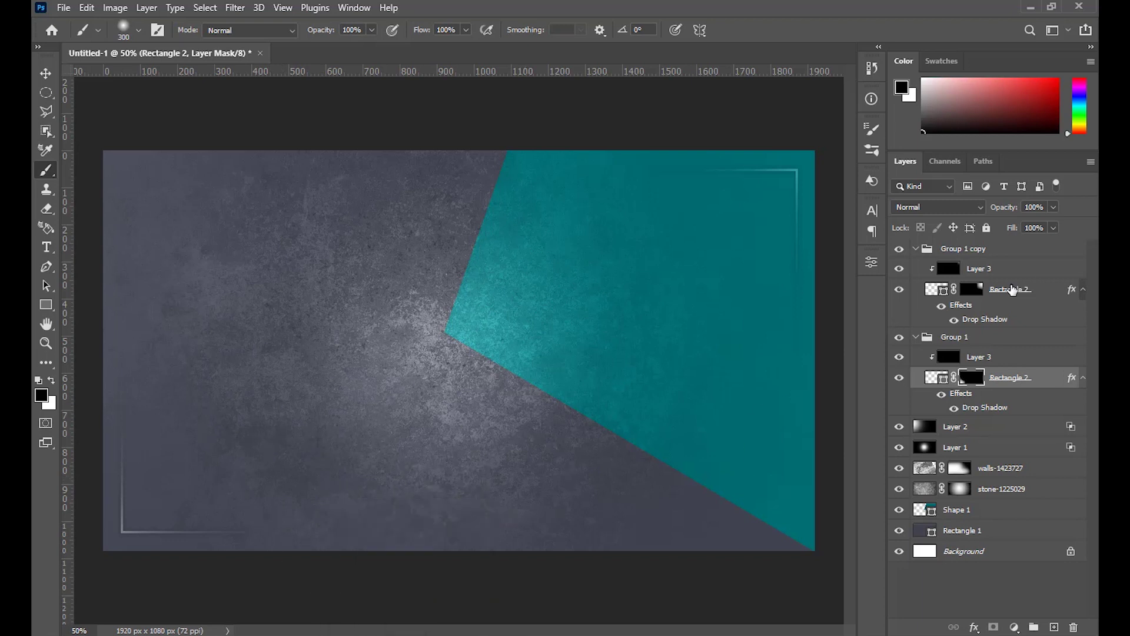
click(971, 289)
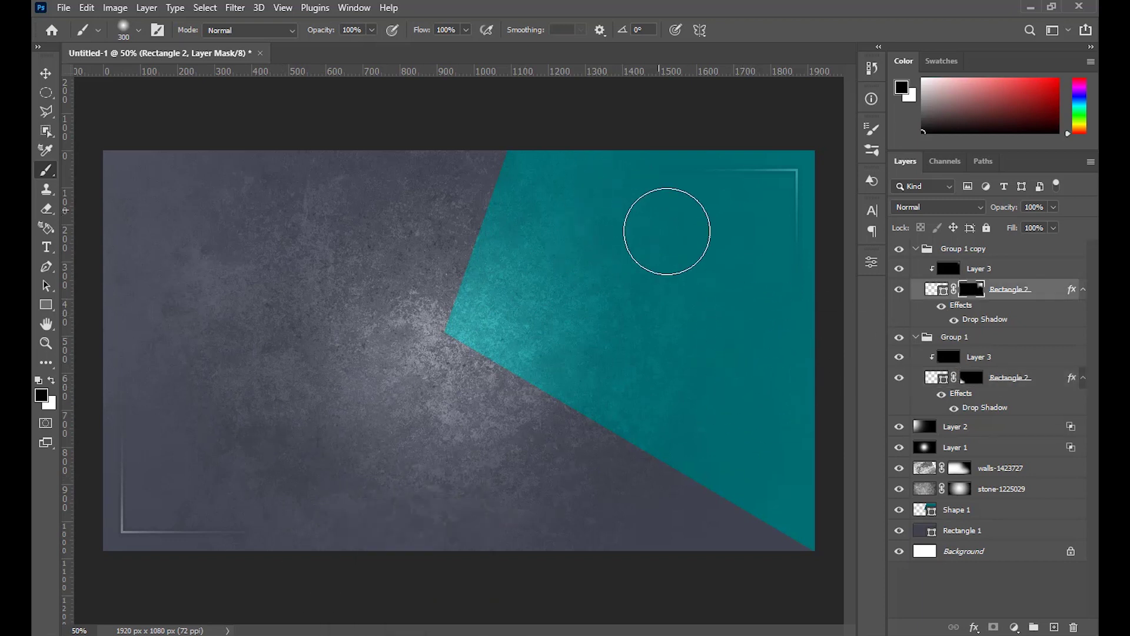
key(ctrl+minus)
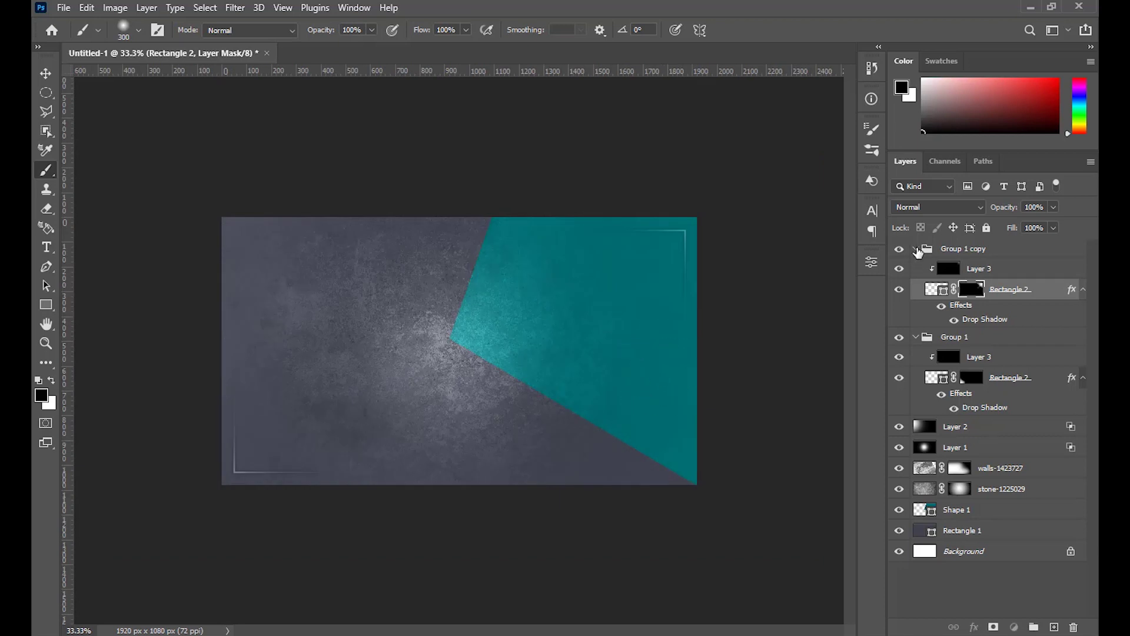
Collapse both frame groups and reduce Layer 1's fill to 18%
click(916, 249)
click(916, 268)
click(959, 306)
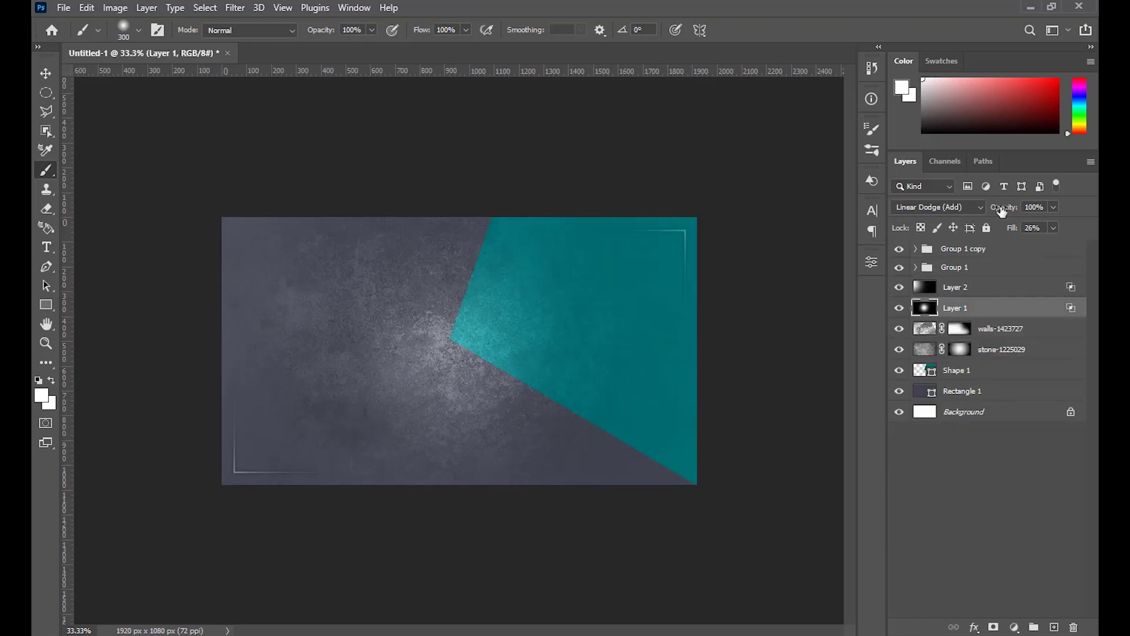
drag(1013, 231, 1007, 231)
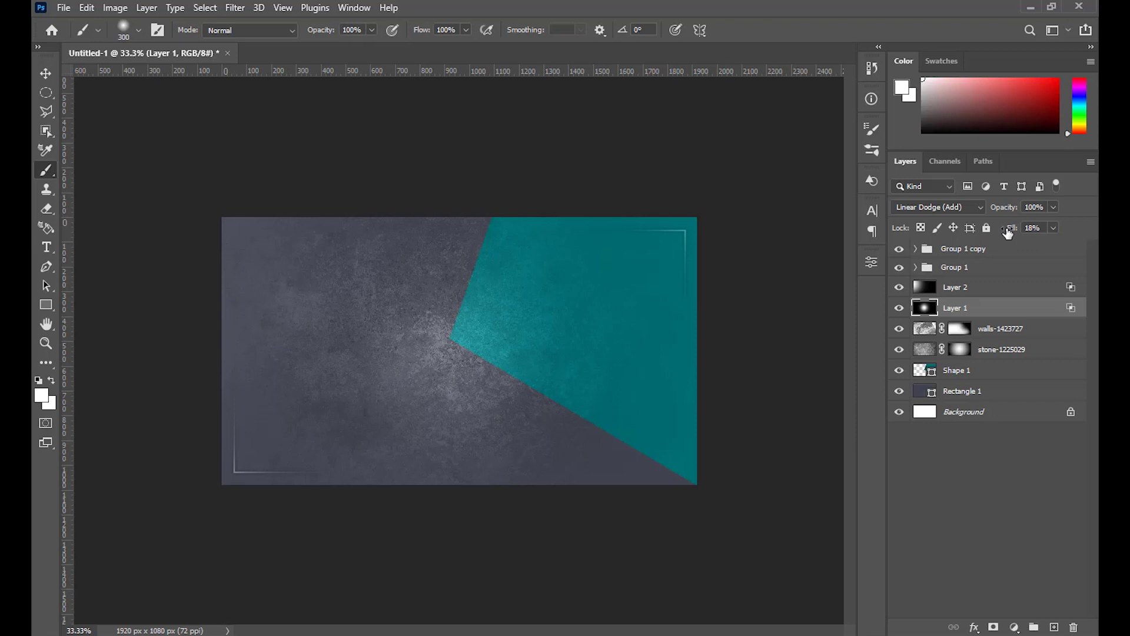
Reduce Layer 2's fill to 10% and toggle its visibility to compare the effect
key(alt+bracketright)
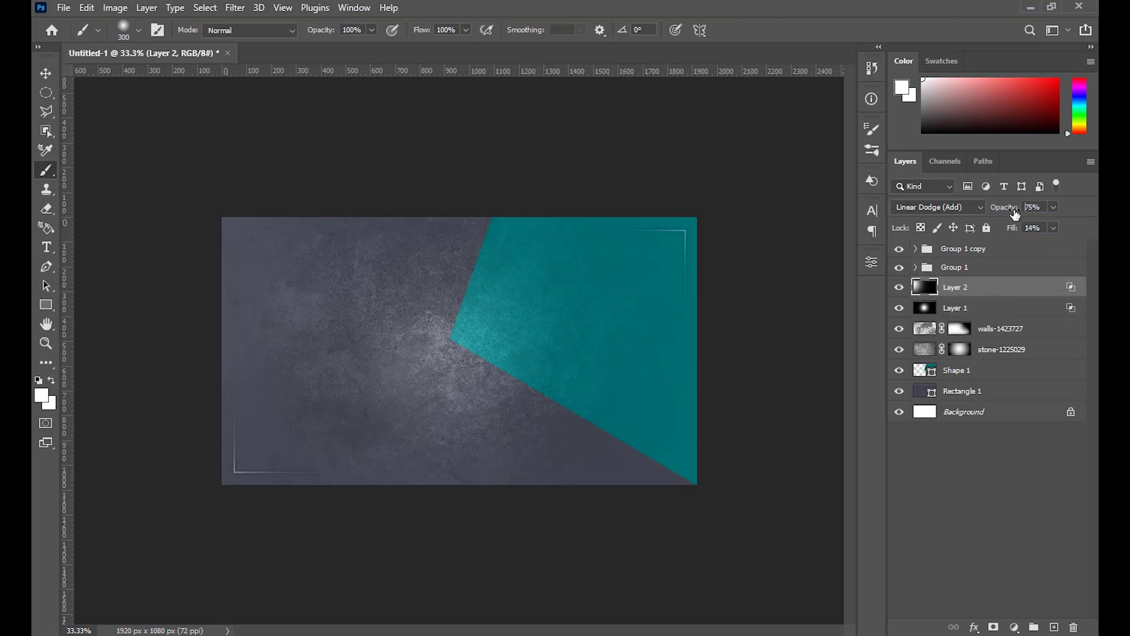
drag(1016, 231, 1011, 231)
click(898, 289)
click(898, 288)
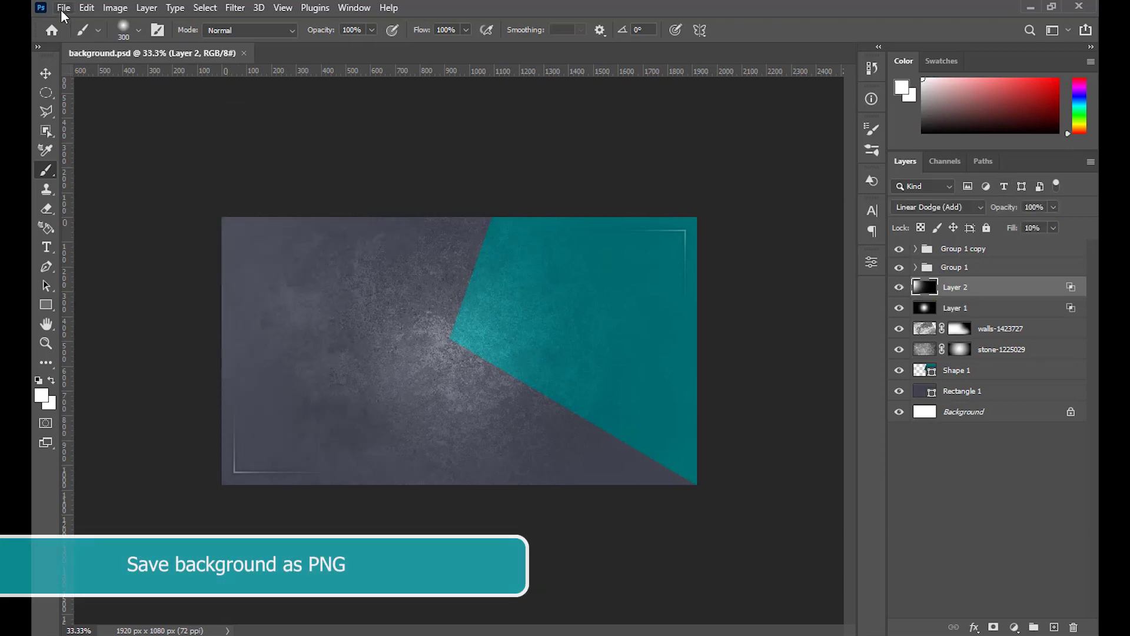
Save the design to the Desktop as background.png in PNG format with the large file size option
click(63, 8)
click(103, 187)
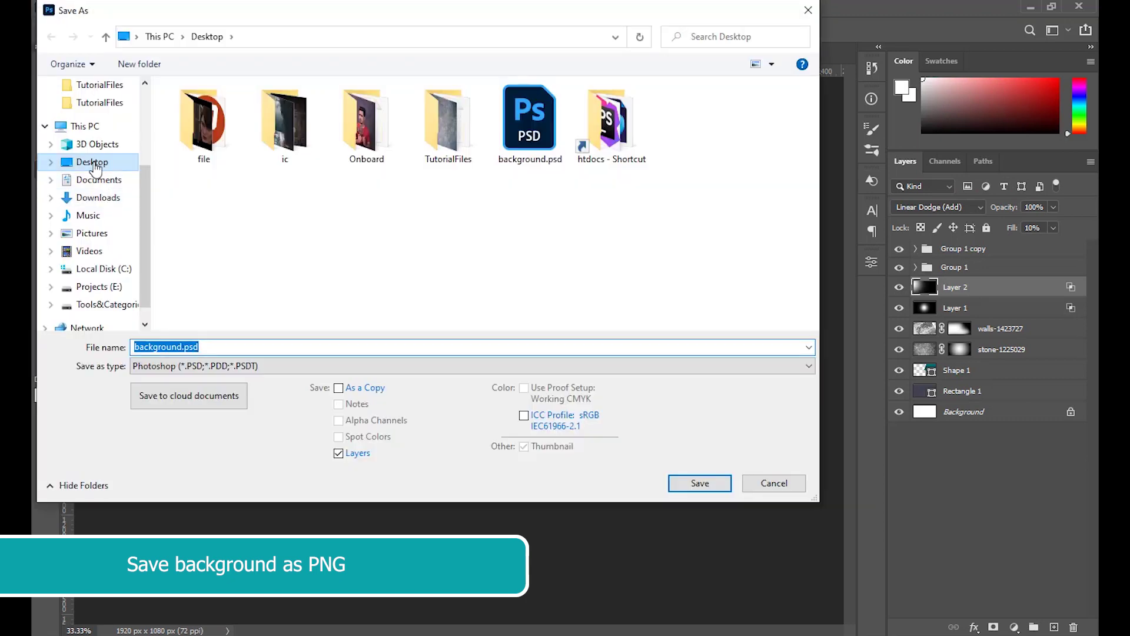
click(215, 346)
click(214, 366)
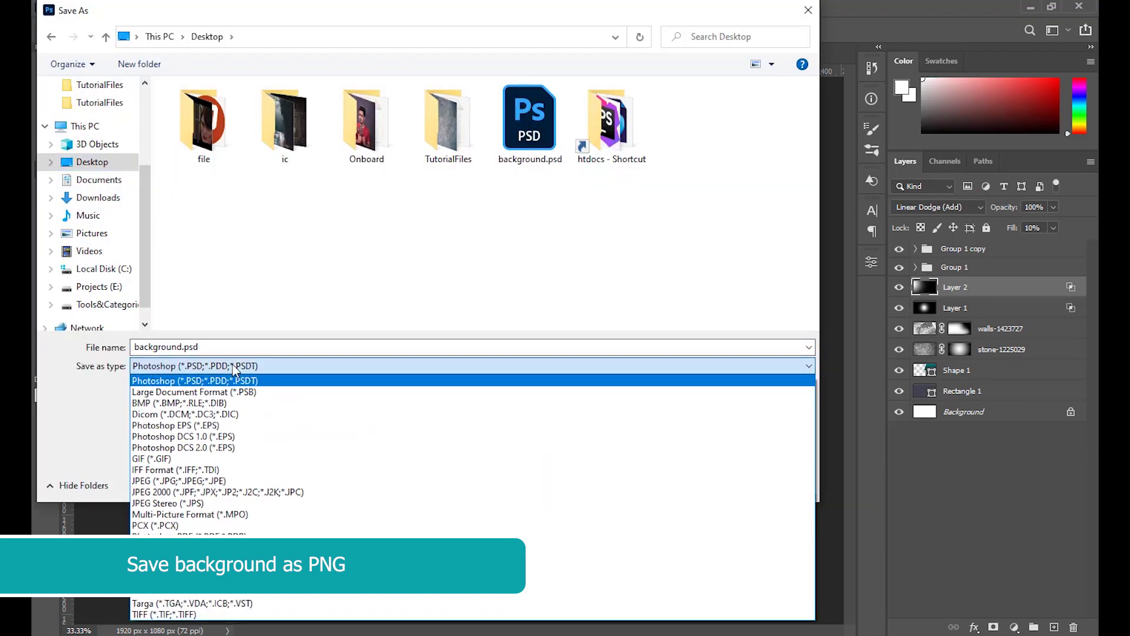
click(197, 570)
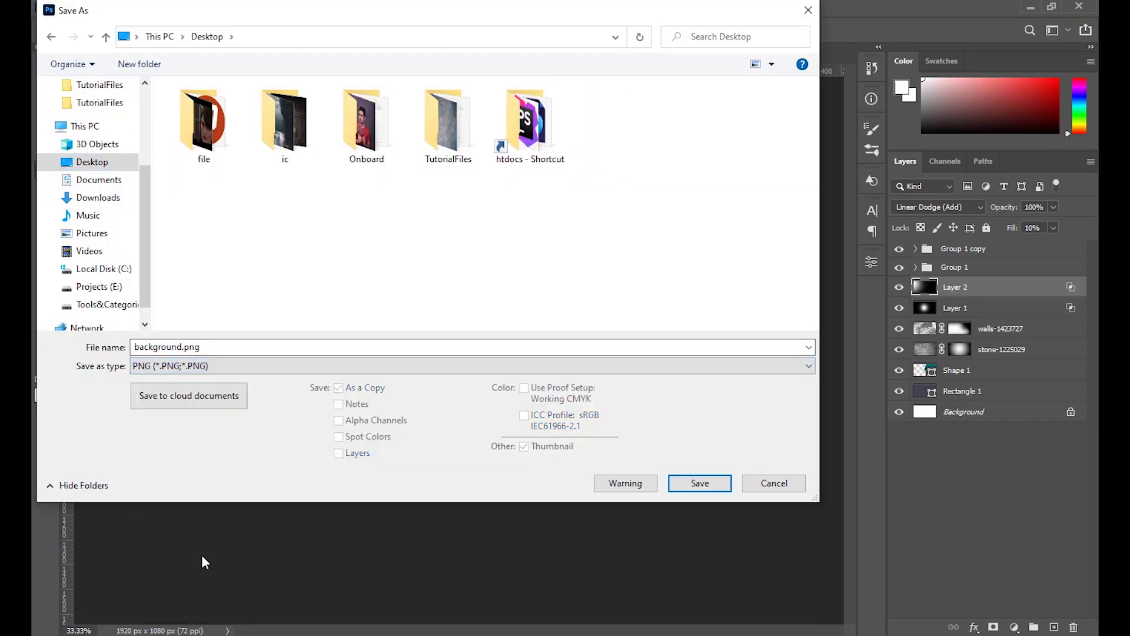
click(172, 347)
click(178, 347)
click(699, 483)
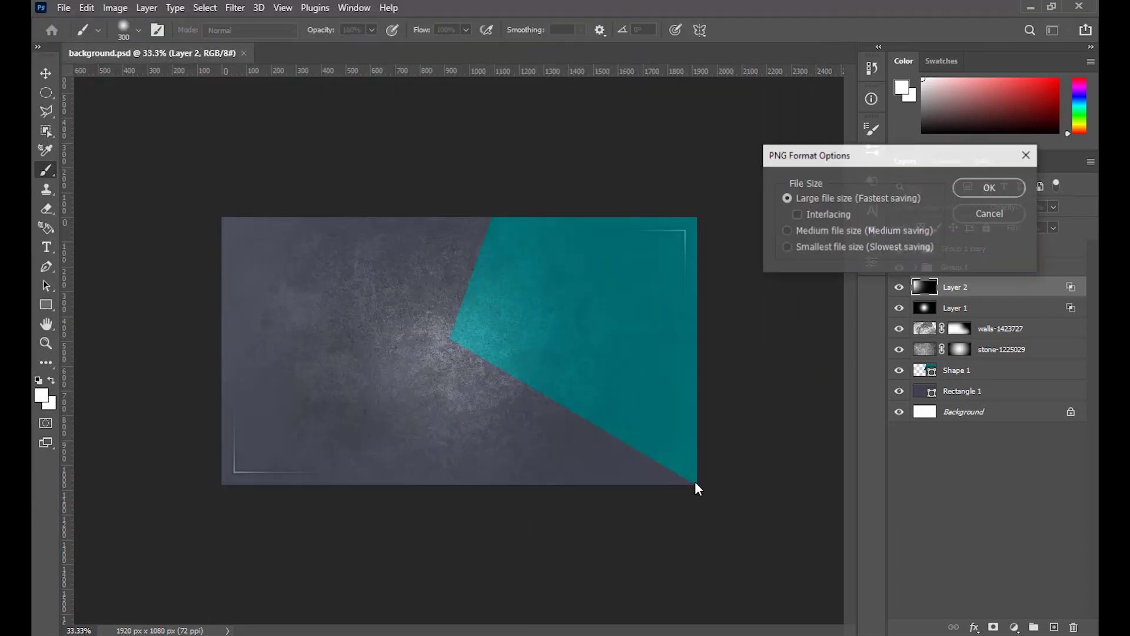
click(1011, 187)
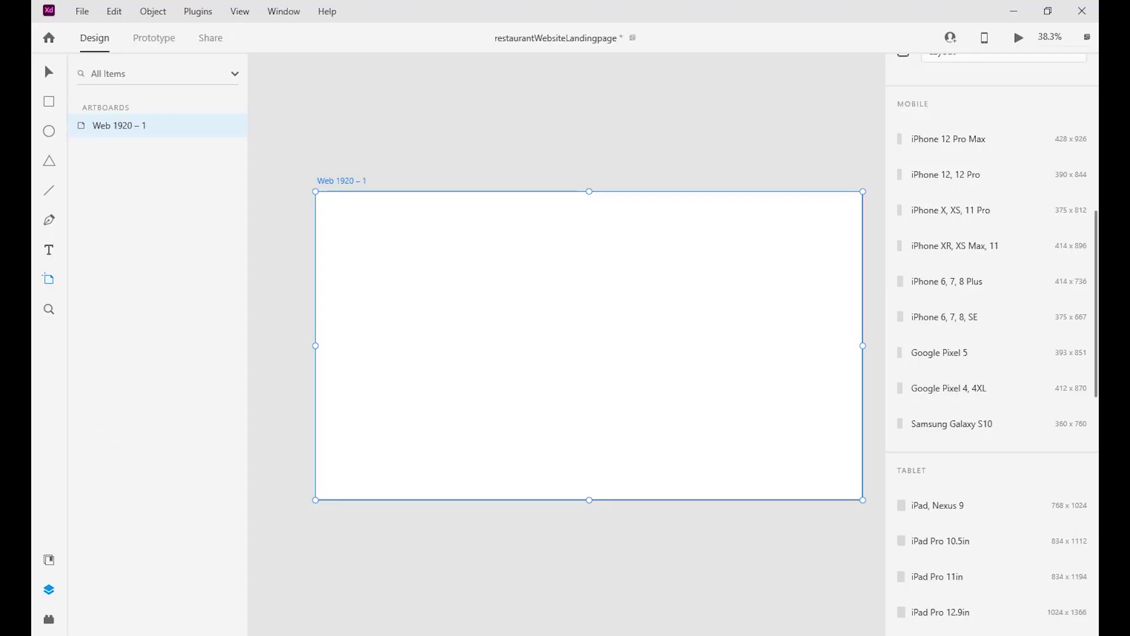
Switch to Adobe XD and import background.png from the Desktop into the Web 1920 – 1 artboard
click(82, 12)
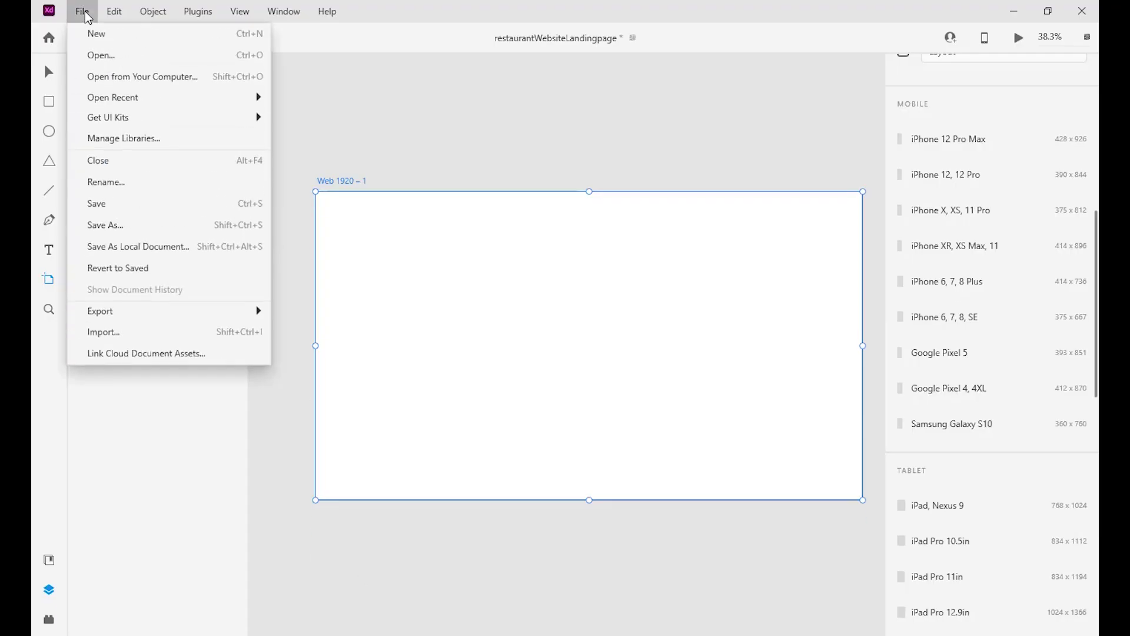
click(143, 331)
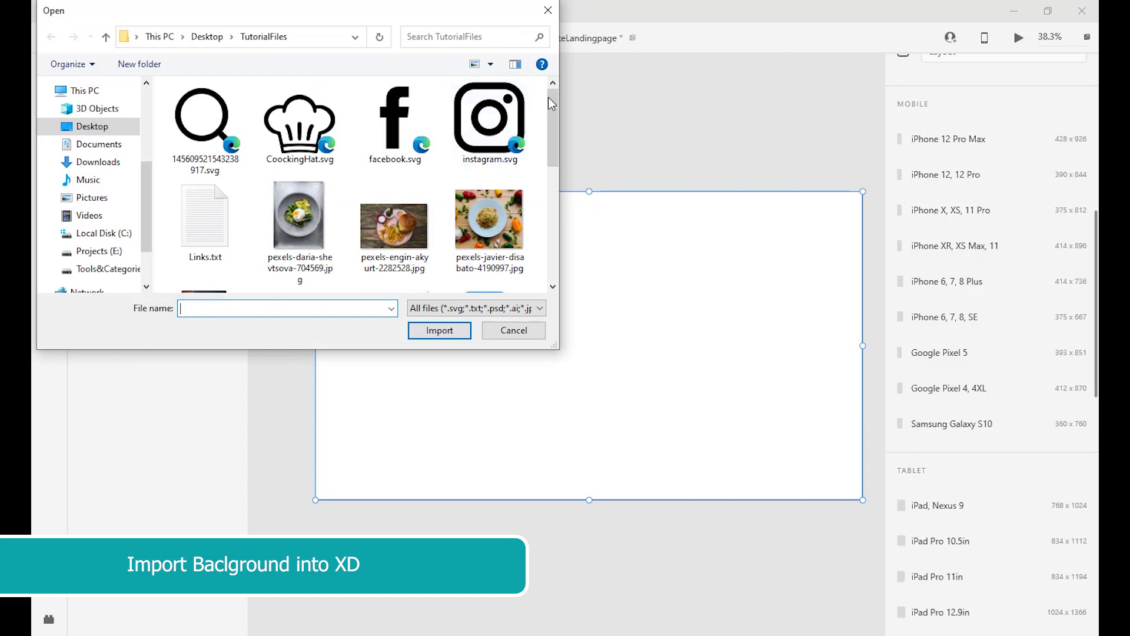
click(136, 132)
click(509, 145)
click(442, 330)
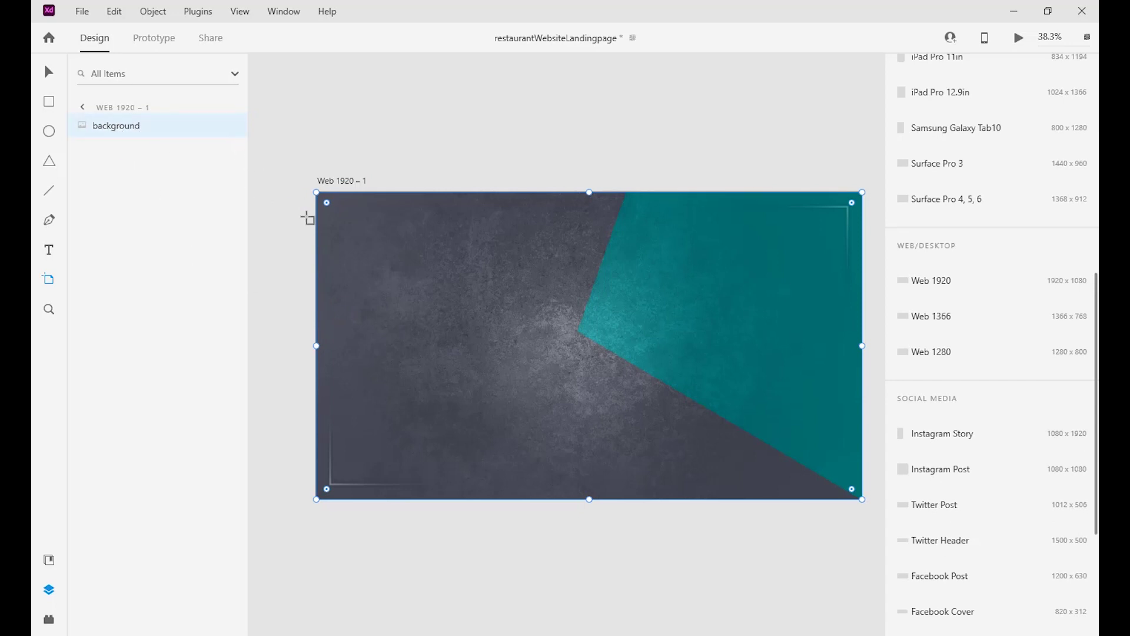
Place a vertical guide near the artboard's left edge and horizontal guides near its top and bottom edges
key(ctrl+plus)
drag(317, 220, 423, 223)
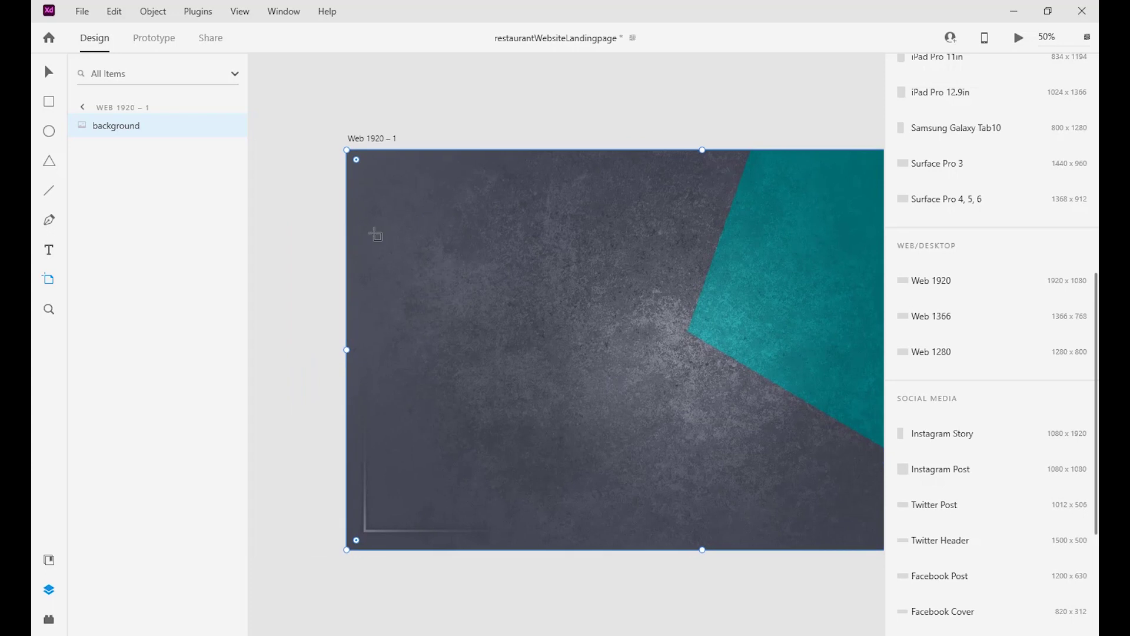
click(47, 73)
drag(346, 232, 366, 232)
drag(437, 150, 437, 165)
click(733, 219)
drag(733, 220, 671, 197)
drag(507, 131, 548, 513)
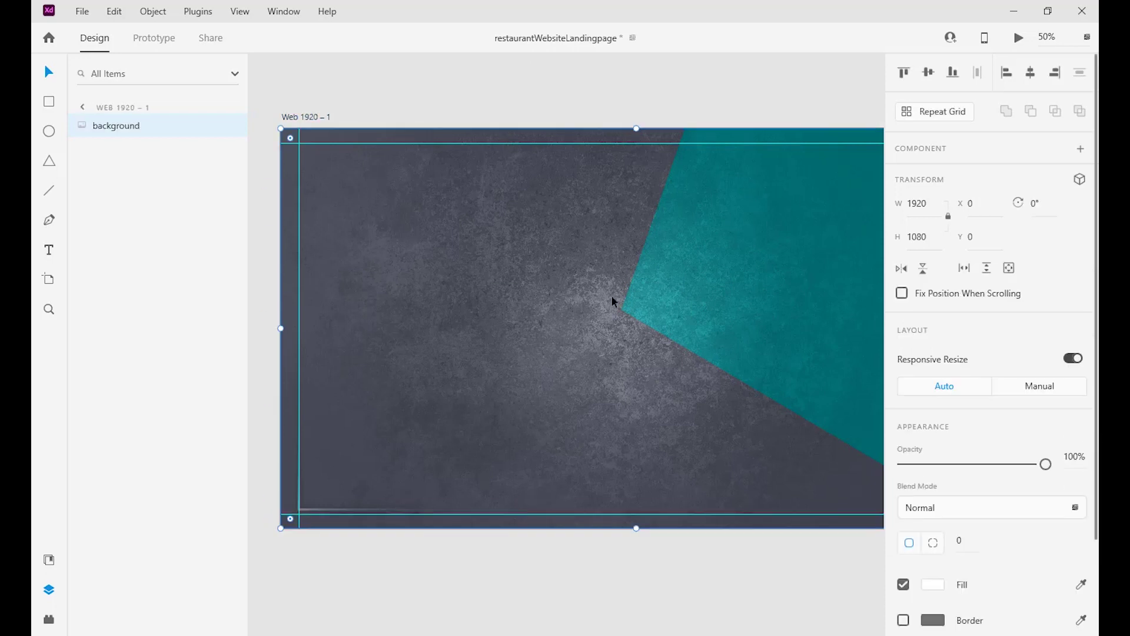
Add a vertical guide near the artboard's right edge, in line with the upper-right corner frame
drag(272, 201, 478, 222)
drag(503, 222, 659, 218)
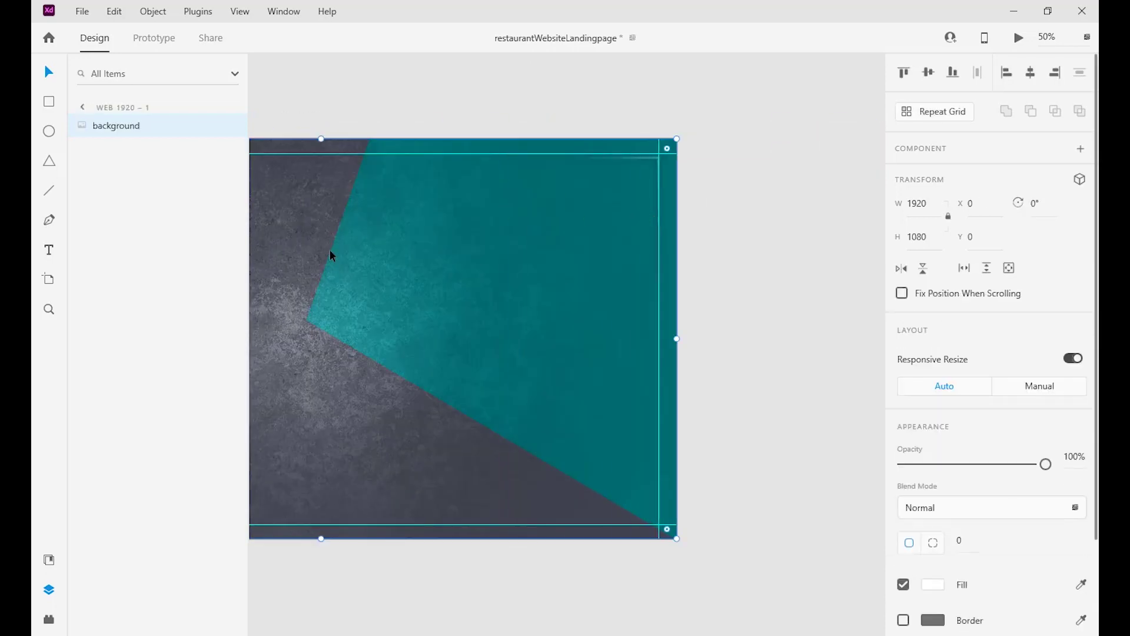
drag(331, 253, 618, 242)
key(ctrl+minus)
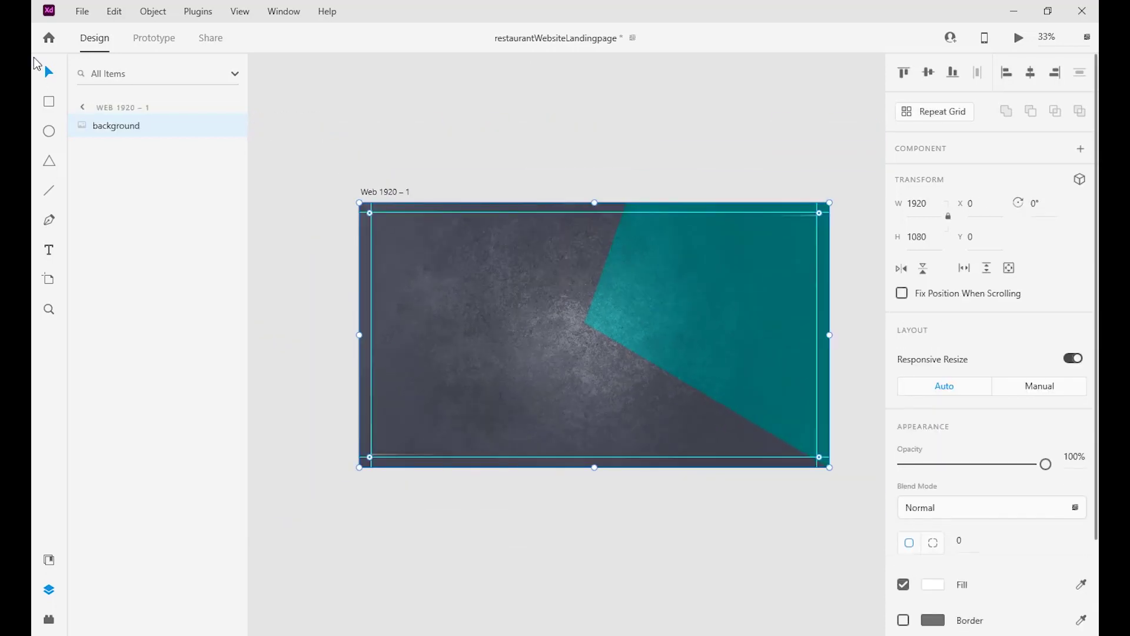
Import RestaurantLogo.png from the TutorialFiles folder and resize the logo to 120 by 120
click(82, 16)
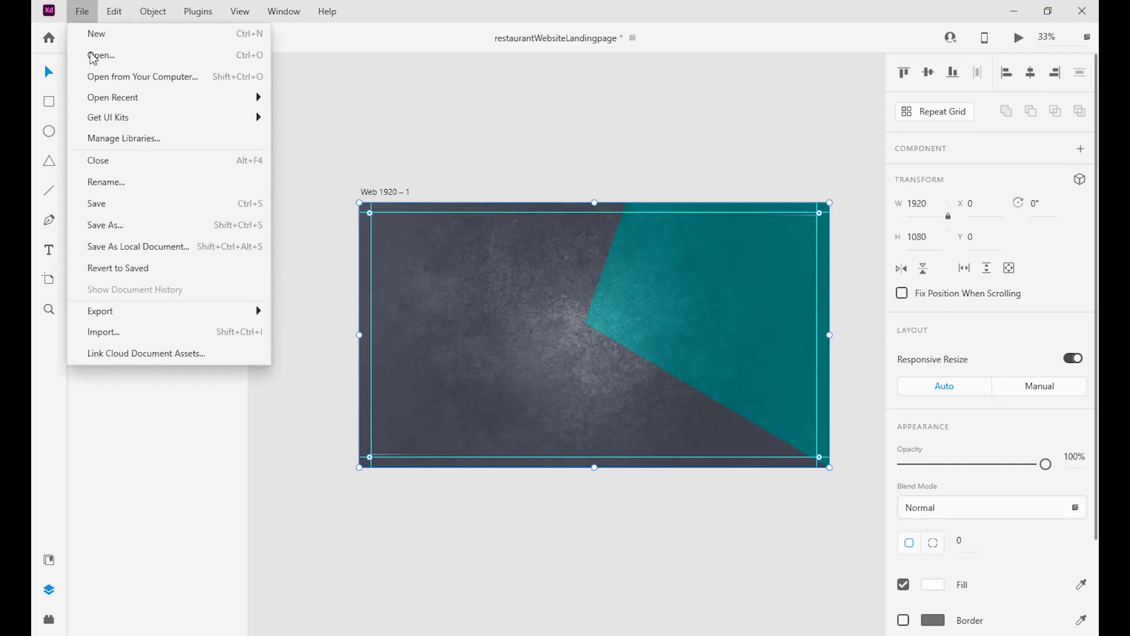
click(145, 329)
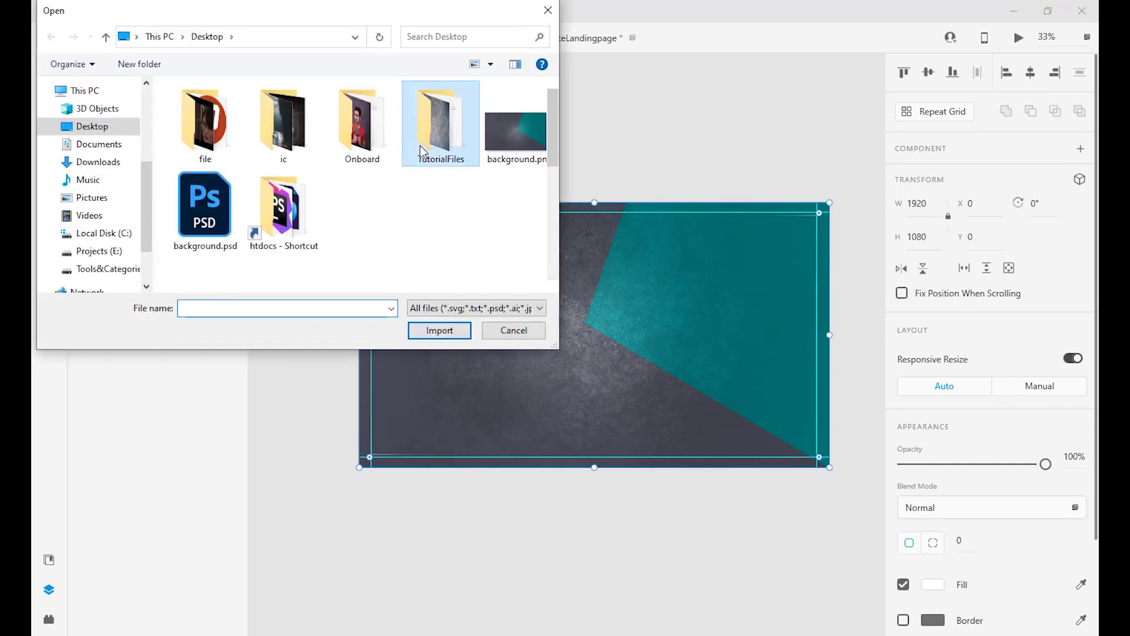
double_click(438, 132)
scroll(549, 157, down, 3)
click(395, 139)
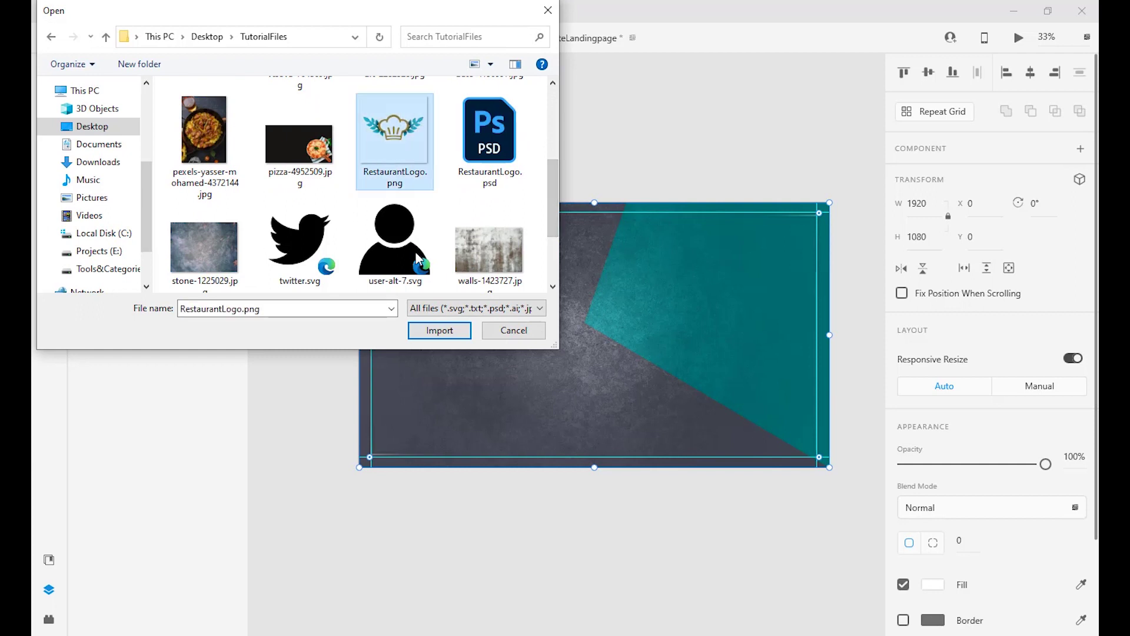
click(440, 330)
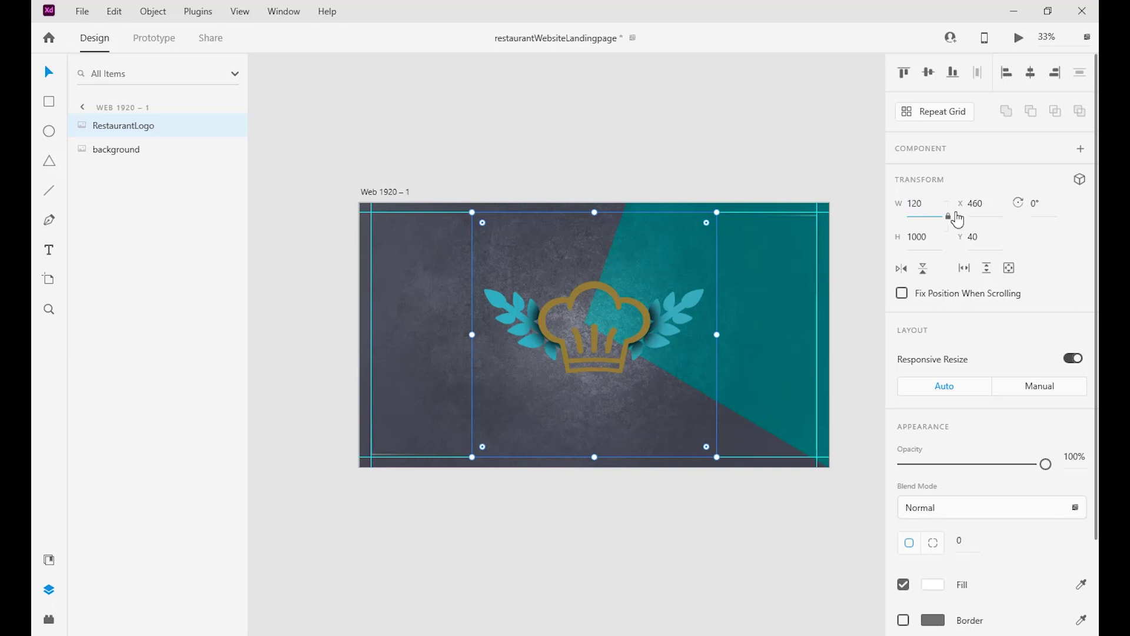
key(Return)
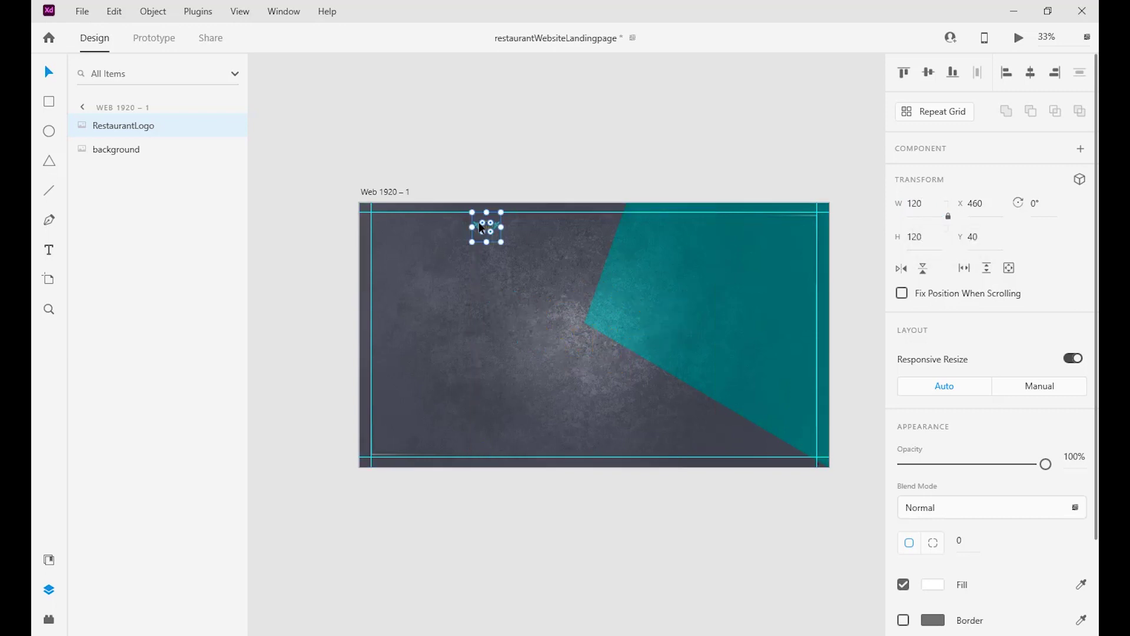
Move the logo to the artboard's upper-left corner near the guides, at X 45 and Y 8
key(ctrl+plus)
key(ctrl+plus)
drag(434, 212, 780, 405)
drag(740, 264, 510, 249)
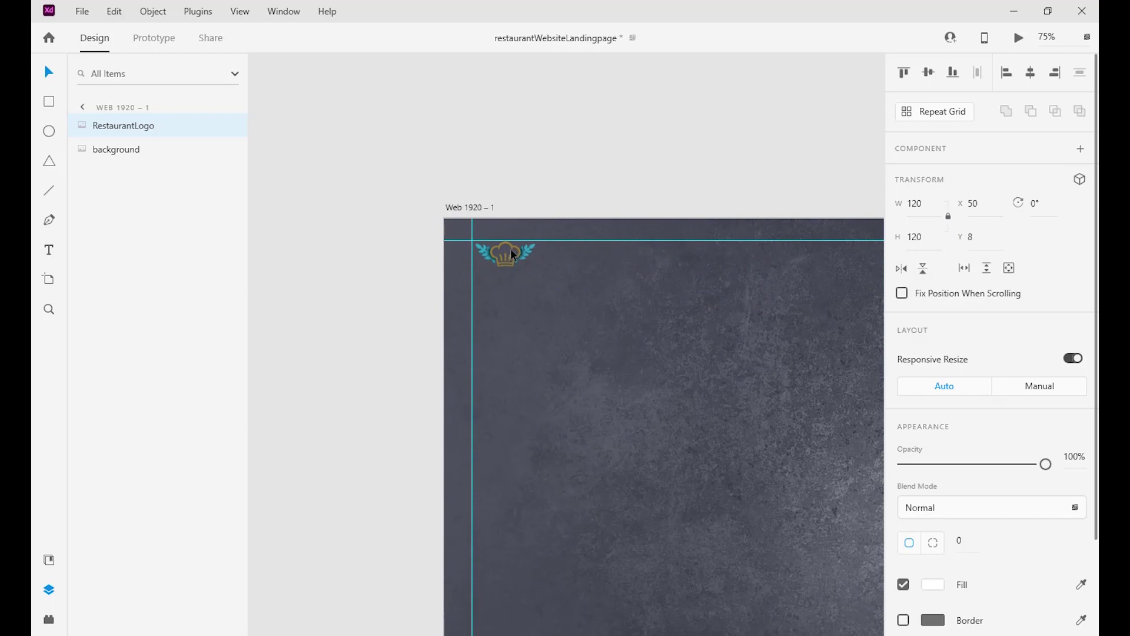
drag(588, 260, 437, 230)
key(ctrl+minus)
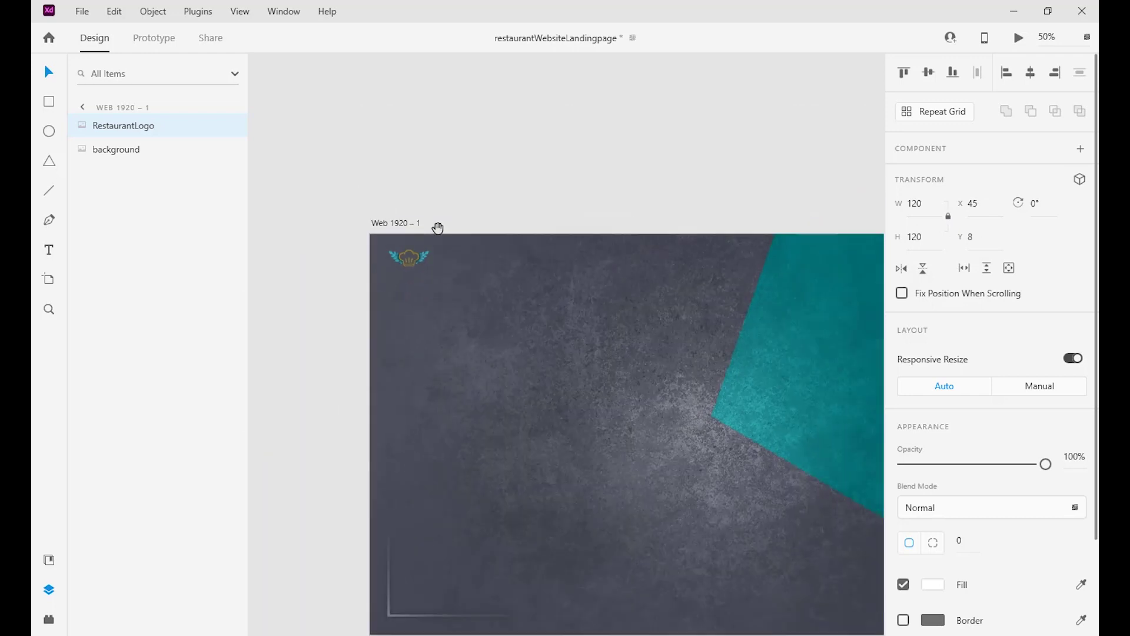
Draw a rectangle across the artboard's top edge beside the logo and set it to 100 wide and 145 high
key(ctrl+plus)
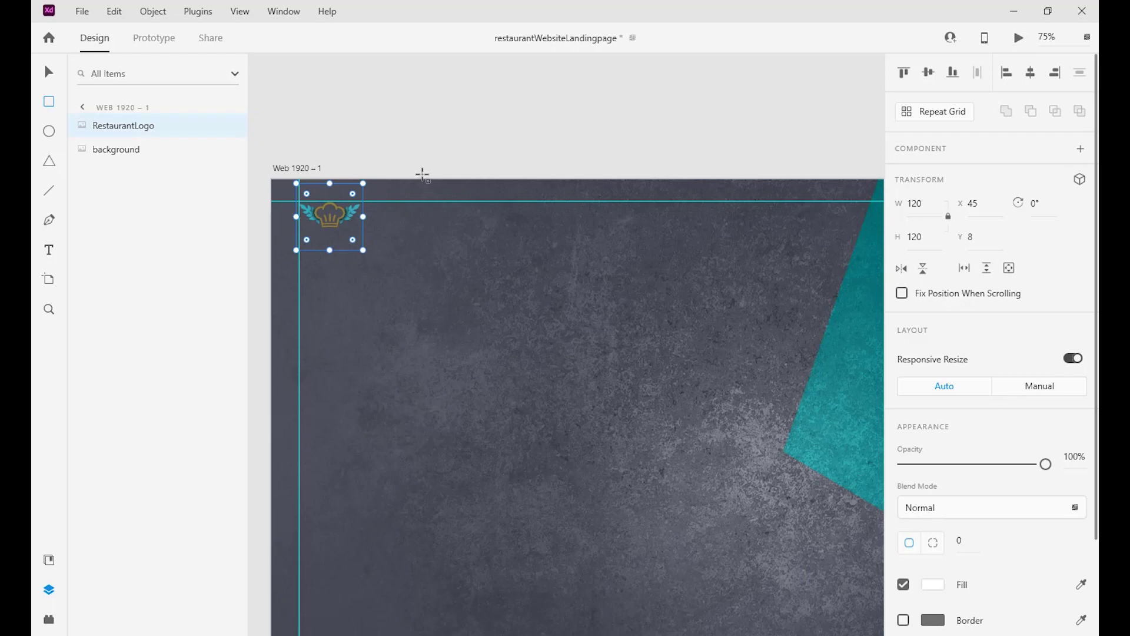
mouse_move(411, 174)
mouse_down()
mouse_move(459, 277)
mouse_move(478, 280)
mouse_up()
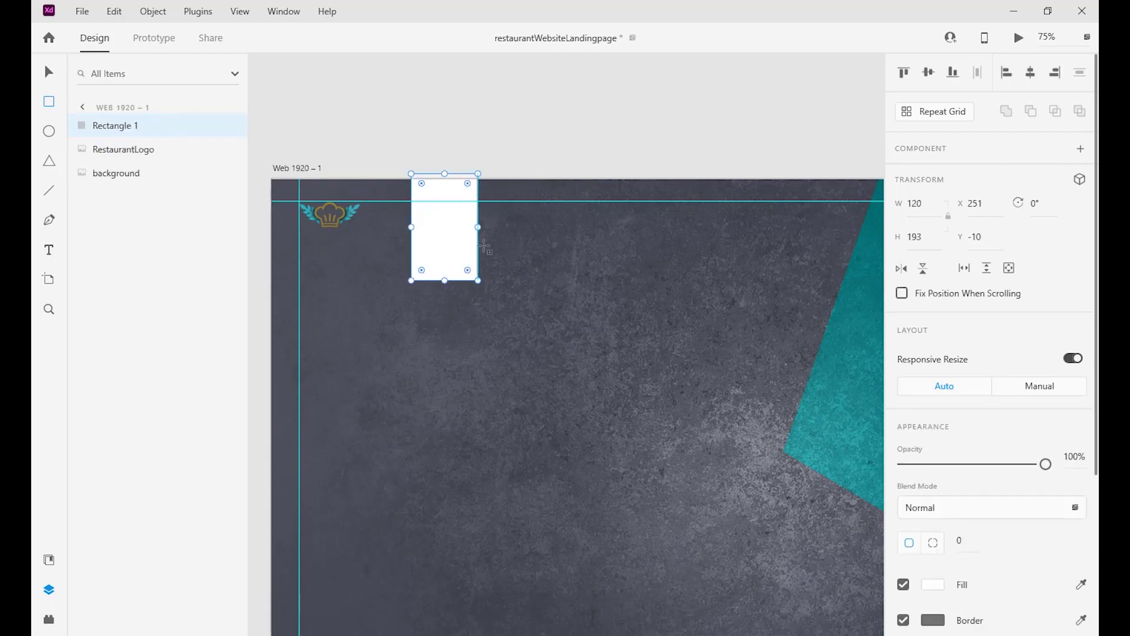
click(959, 229)
click(923, 234)
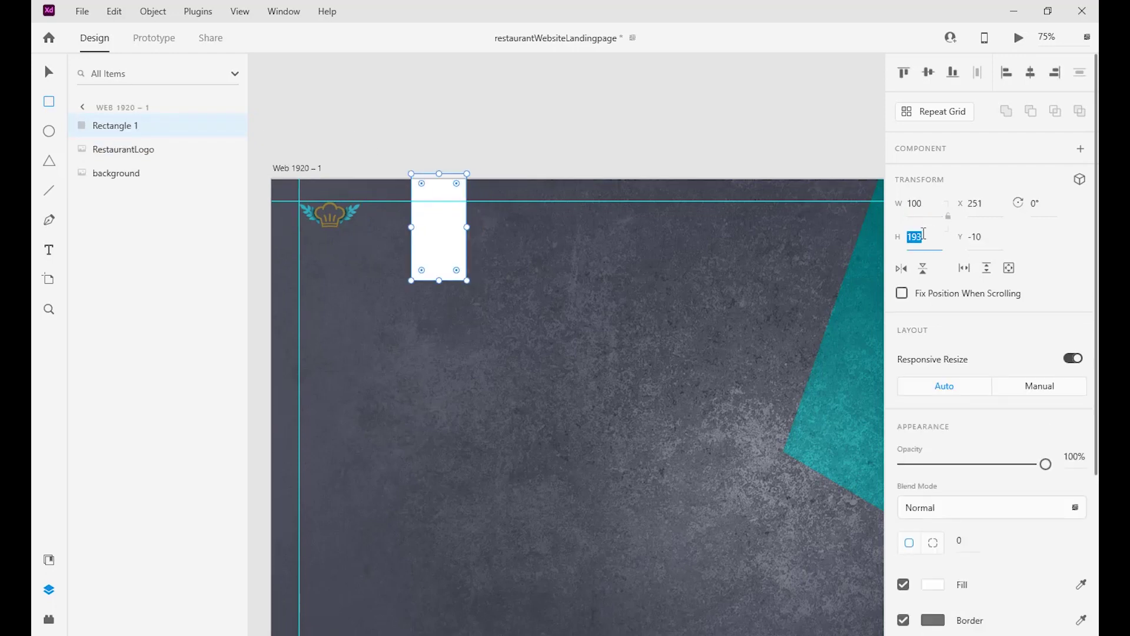
key(Return)
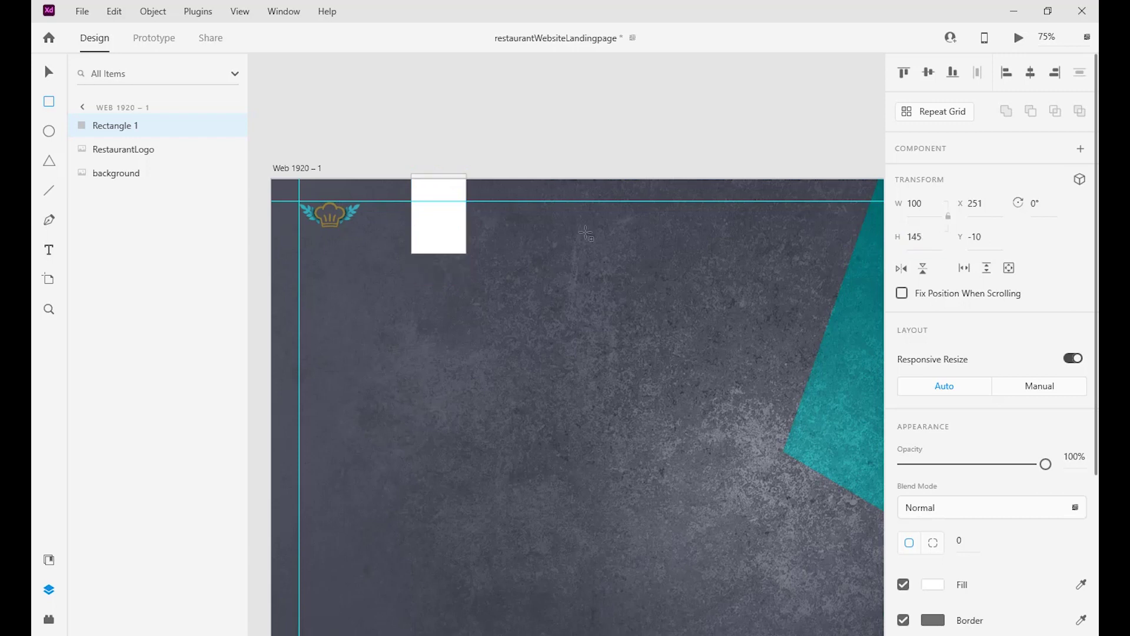
Change the new rectangle's fill colour to hex 006E72
click(932, 585)
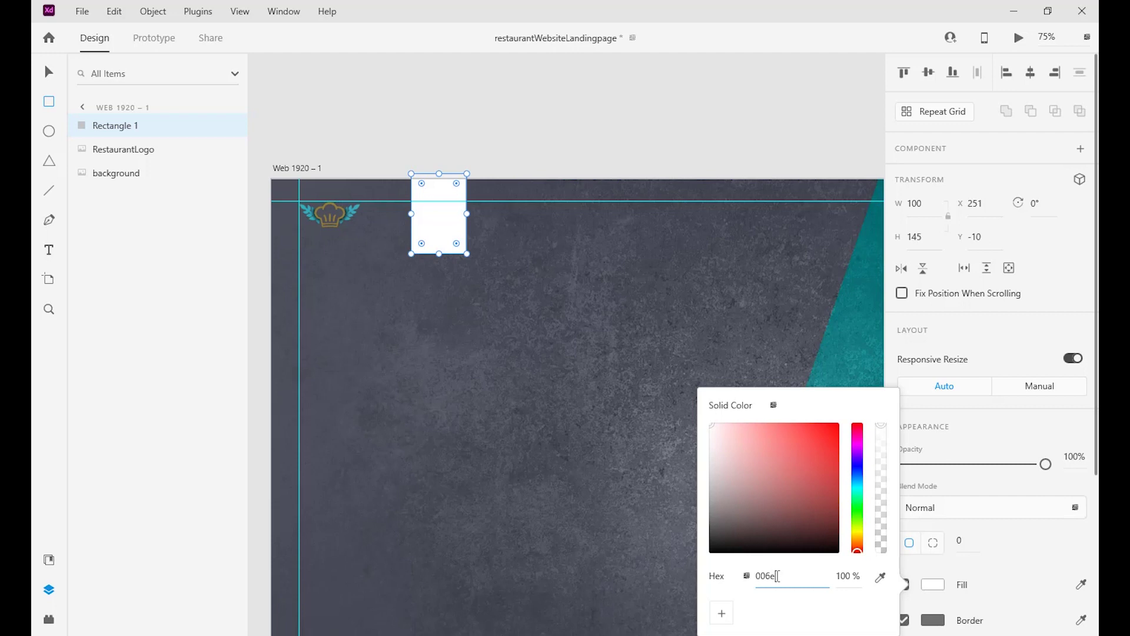
text(006e72)
key(Return)
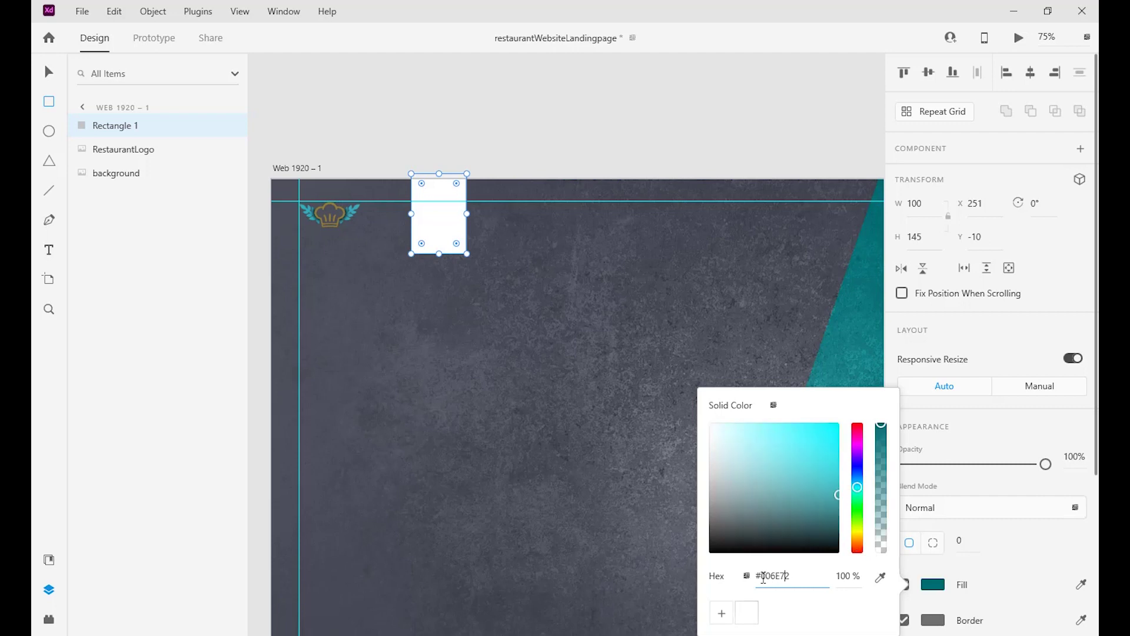
Save the teal fill as a swatch and round the rectangle's lower-right corner to 60, positioning it against the artboard's top edge
click(721, 613)
click(978, 486)
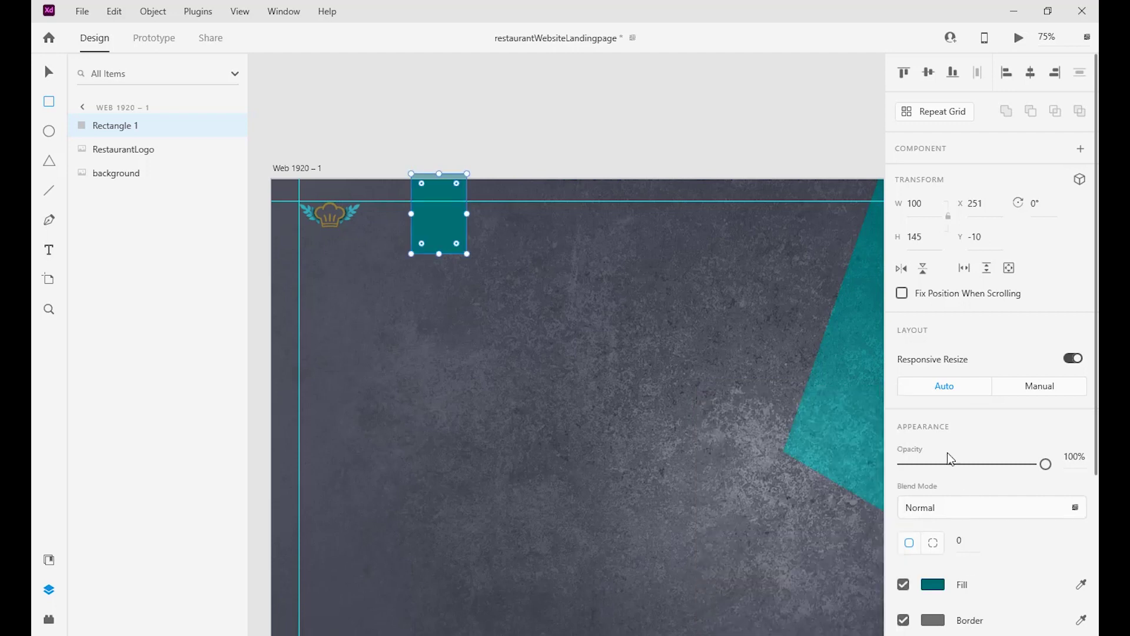
text(60)
key(Return)
drag(407, 224, 447, 227)
Add the text HOME on the teal rectangle and nudge it into the middle, at X 268 and Y 51
key(t)
click(431, 215)
text(HOME)
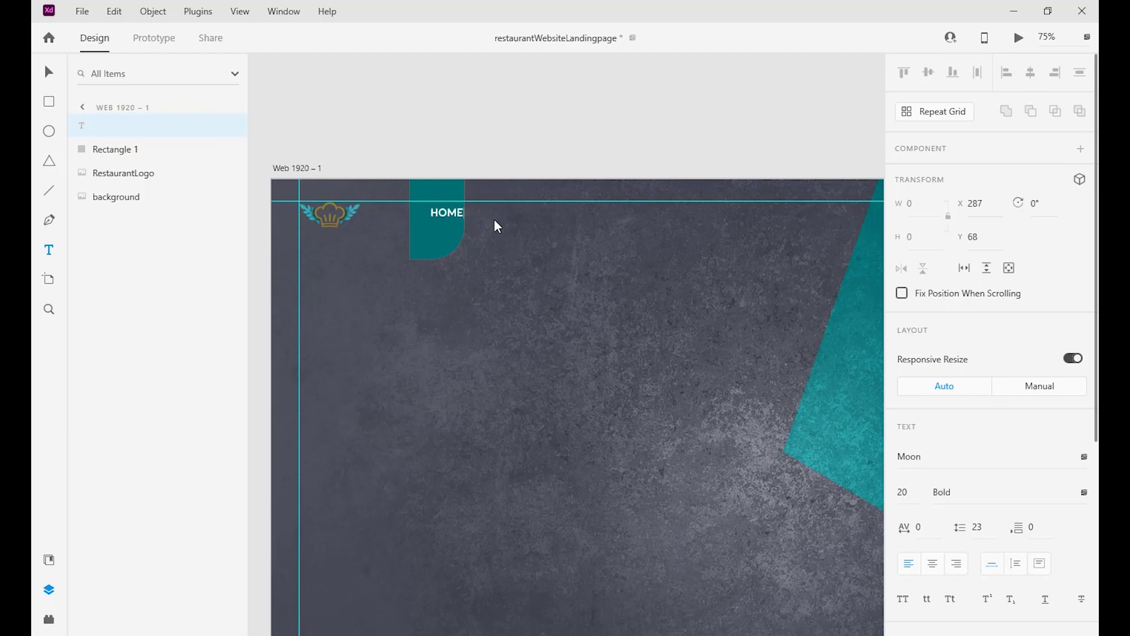
click(58, 72)
key(Left)
key(Left)
key(Left)
key(Left)
key(Left)
key(Left)
key(Left)
key(Left)
key(Left)
key(Left)
key(Left)
key(Left)
key(Left)
key(Left)
key(Left)
key(Left)
key(Left)
key(Left)
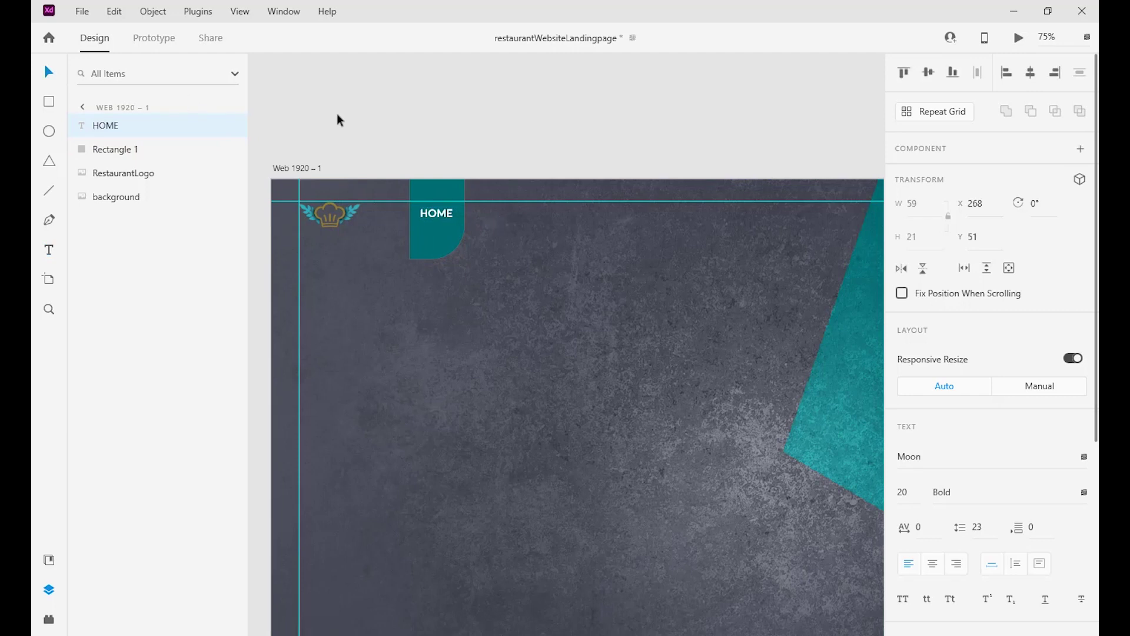
Duplicate the HOME label to X 401 and Y 52 and change the copy's text to Foods
click(437, 241)
click(438, 214)
drag(438, 214, 522, 218)
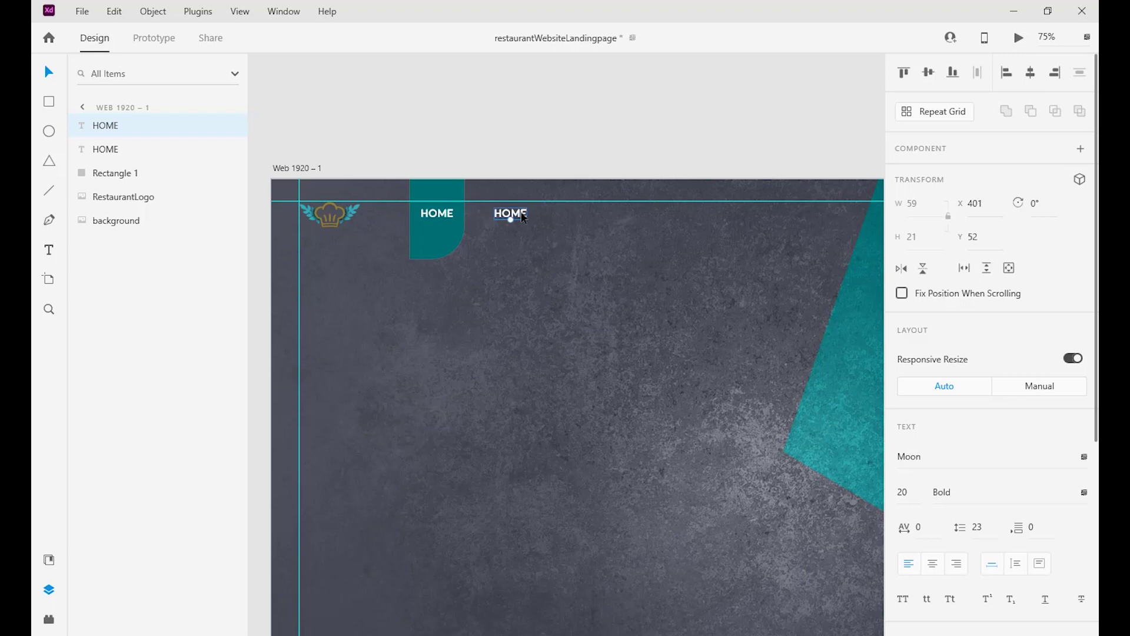
double_click(513, 216)
text(Foods)
key(Escape)
Duplicate the menu label twice more along the navigation row and change the copies' texts to Contact and About
drag(517, 217, 691, 215)
double_click(594, 217)
text(Contact)
key(Escape)
double_click(693, 212)
text(A)
key(Escape)
Import the magnifying glass icon 145609521543238917.svg and place it in the navigation row at X 1137 and Y 53
key(ctrl+minus)
drag(726, 285, 513, 319)
click(82, 11)
click(133, 326)
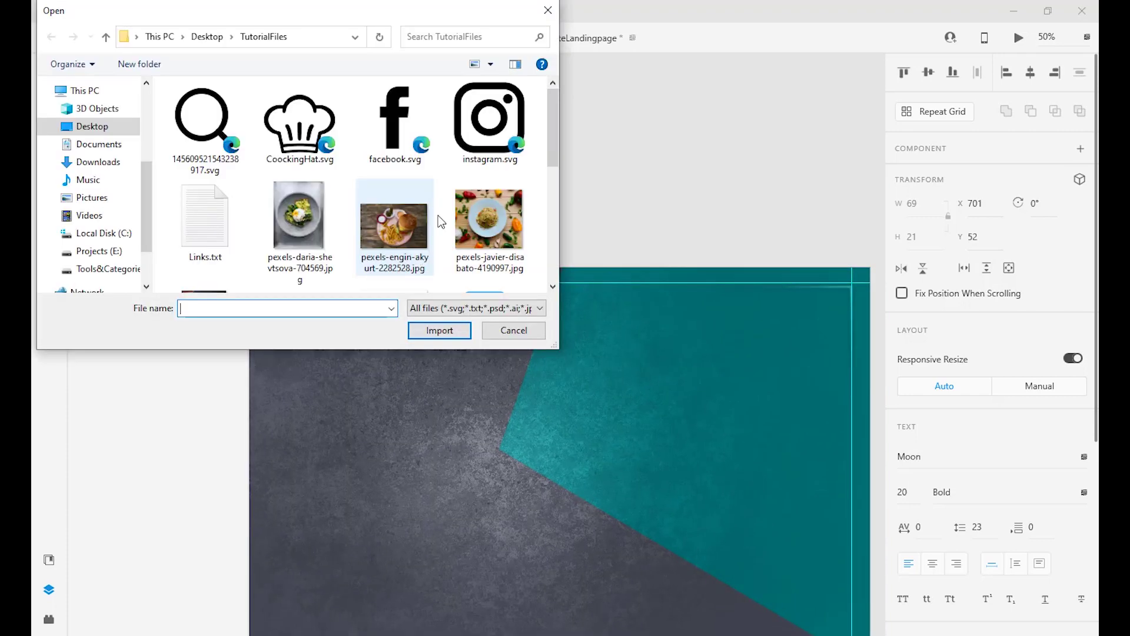
click(202, 114)
click(451, 326)
key(ctrl+plus)
drag(556, 508, 593, 264)
Resize the search icon to 25 by 25 and give it a white border with size 4
click(593, 267)
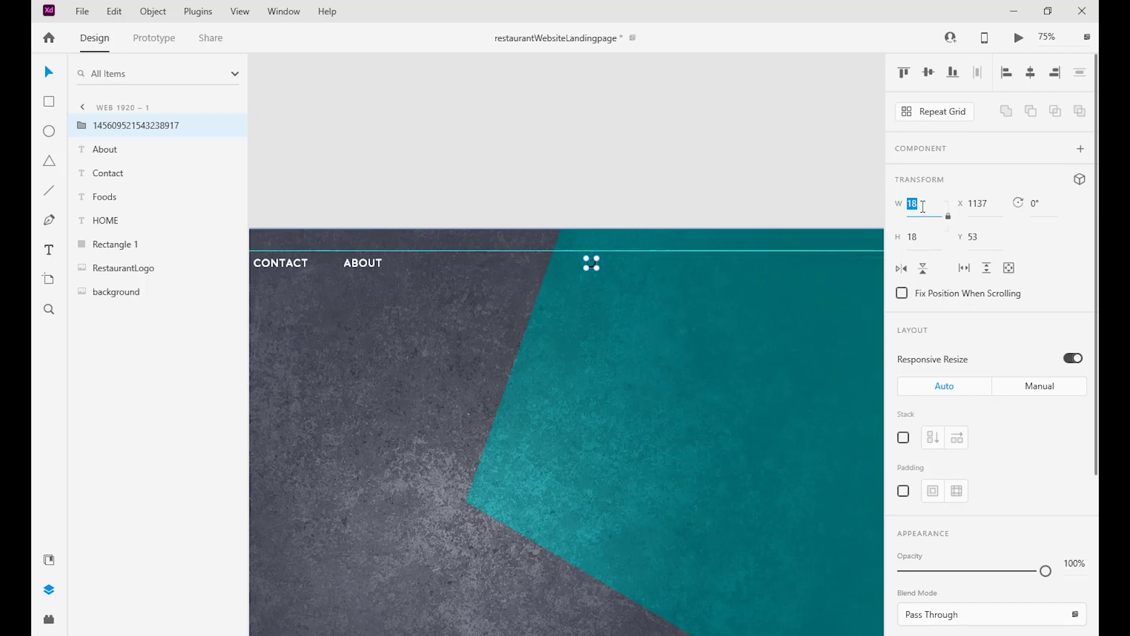
scroll(1064, 362, down, 4)
click(903, 468)
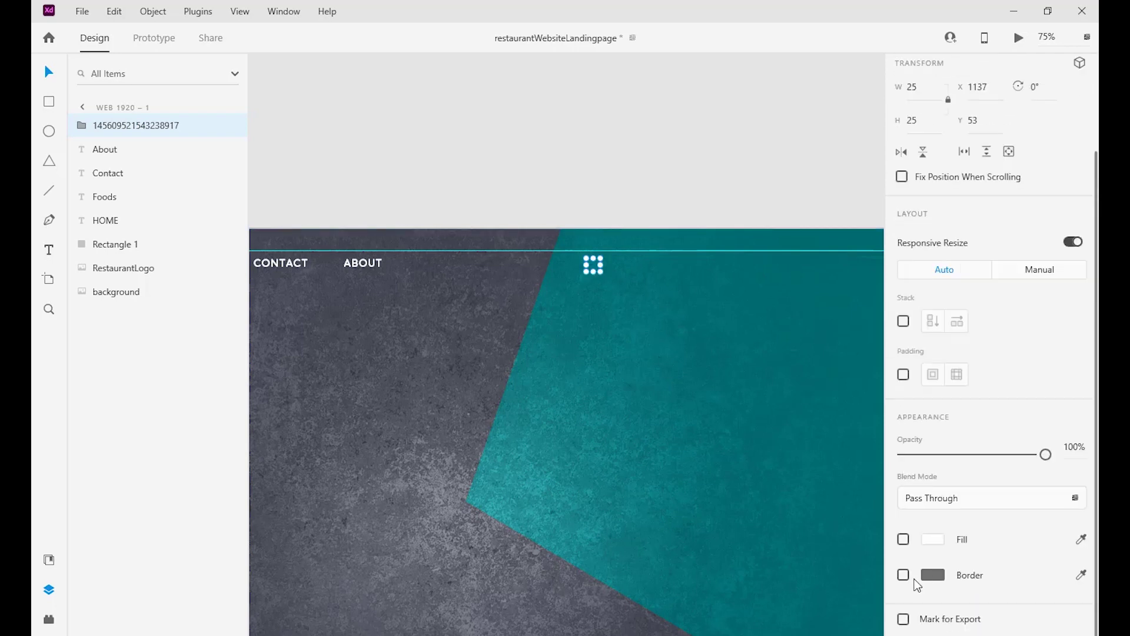
click(922, 577)
drag(786, 495, 708, 421)
click(947, 604)
text(3)
key(Return)
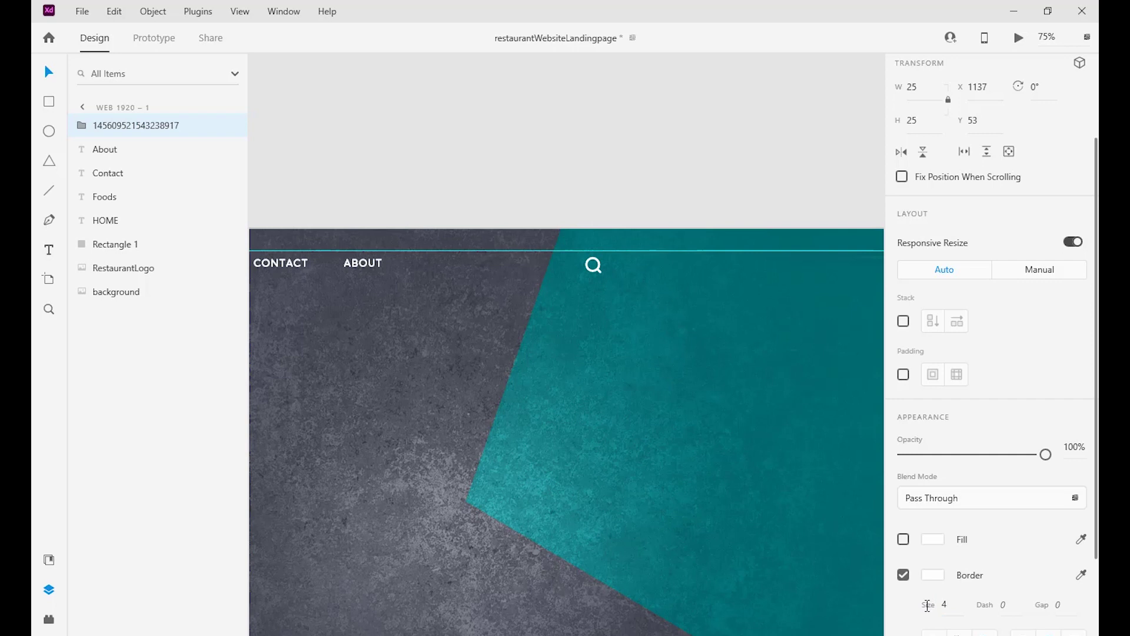
click(661, 290)
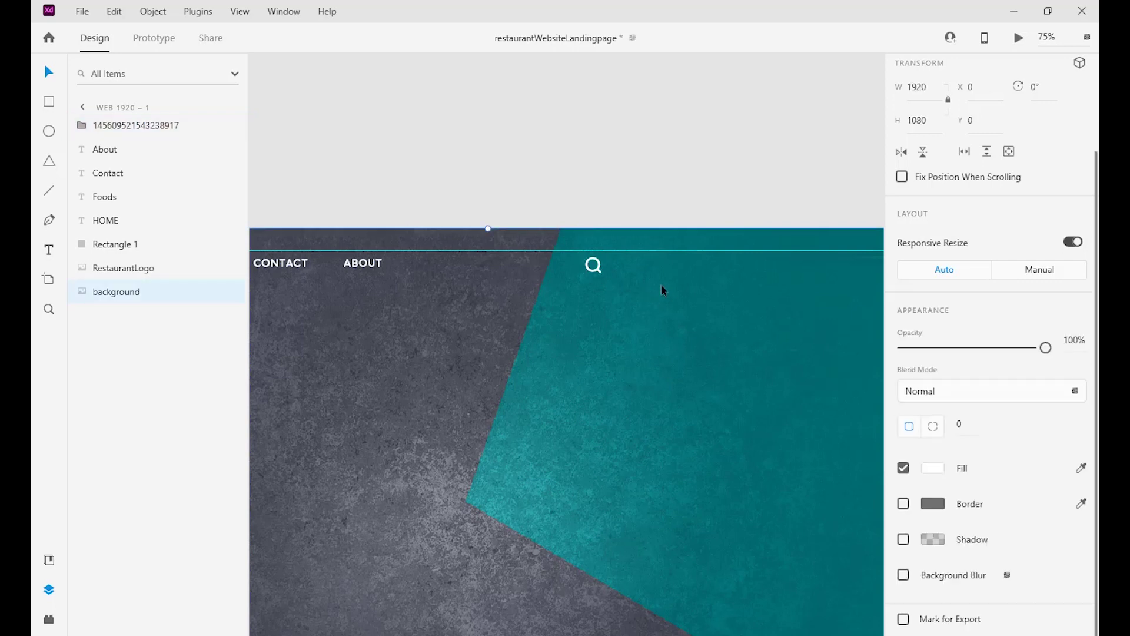
Import the user-alt-7 icon from the TutorialFiles folder and give it a white fill
click(593, 264)
click(600, 279)
click(82, 11)
click(167, 332)
drag(558, 118, 557, 276)
double_click(389, 235)
click(933, 469)
drag(785, 460, 708, 385)
Scale the user icon down to a width of 35 with locked proportions and place it beside the search icon
drag(844, 156, 515, 512)
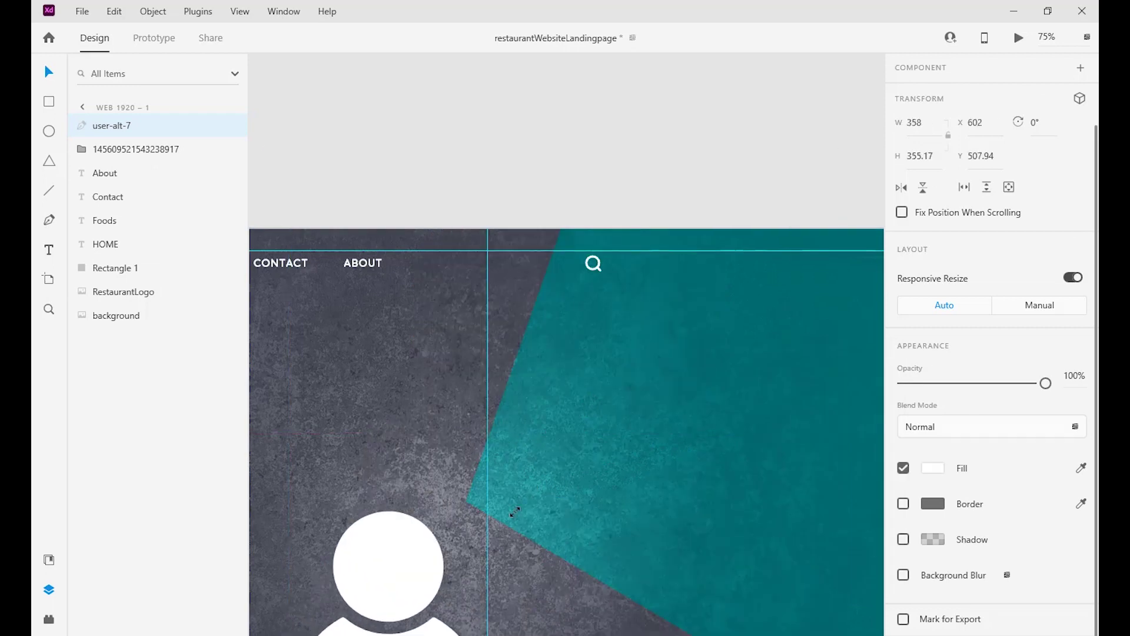
drag(388, 565, 700, 205)
drag(802, 149, 680, 272)
scroll(908, 250, up, 2)
click(923, 205)
text(35)
click(948, 217)
key(Return)
drag(609, 289, 635, 266)
Reduce the user icon's width to 28 and nudge it level with the search icon, at X 1204 and Y 48
click(912, 204)
text(30)
key(Return)
click(912, 204)
text(28)
key(Return)
key(Down)
key(Down)
key(Down)
key(Down)
key(Down)
key(Down)
key(Down)
key(Down)
key(Left)
key(Left)
Try importing add-to-basket.png with a white fill, and delete the image
click(82, 12)
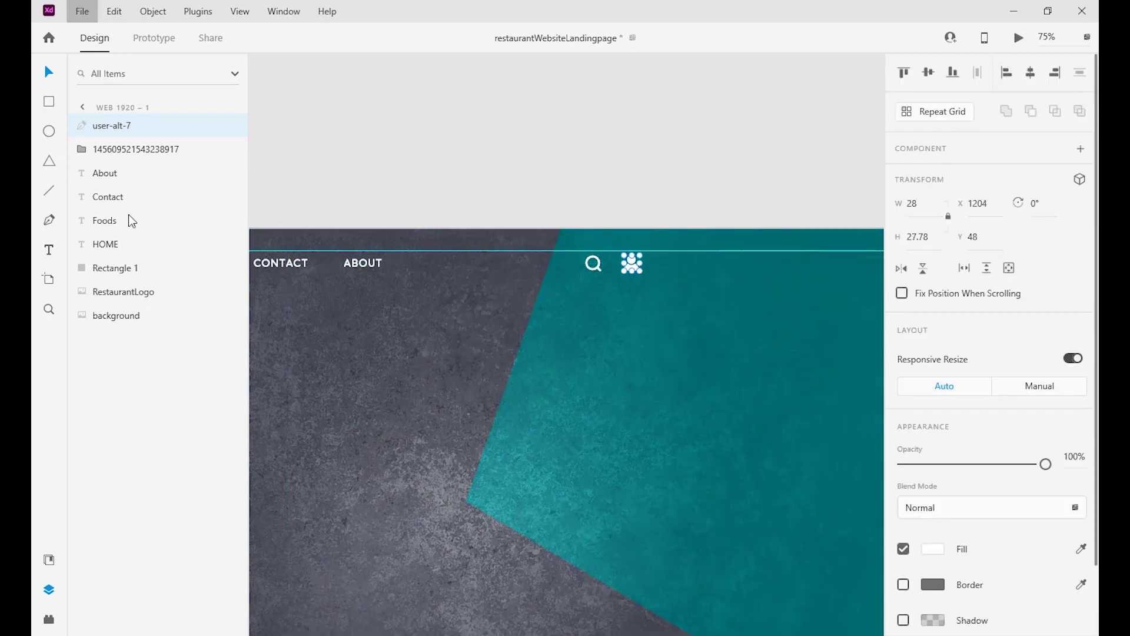
click(168, 332)
click(298, 127)
click(439, 330)
click(933, 585)
drag(759, 471, 623, 300)
click(1042, 536)
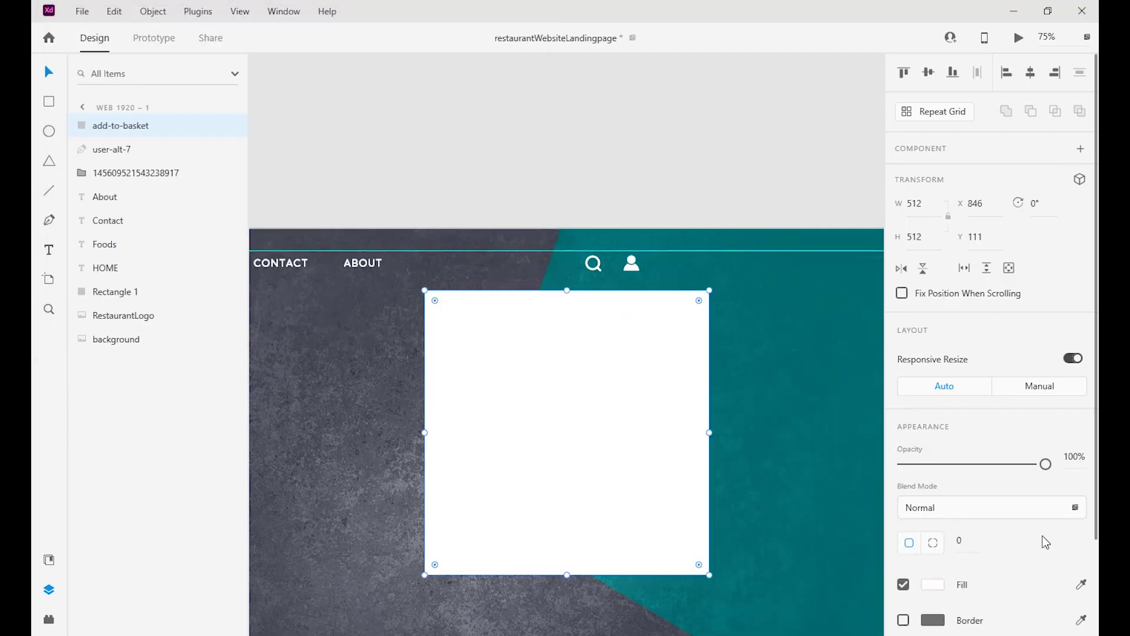
key(Delete)
click(613, 363)
Import basket.svg from the TutorialFiles folder and set its colour to white
click(82, 11)
click(130, 328)
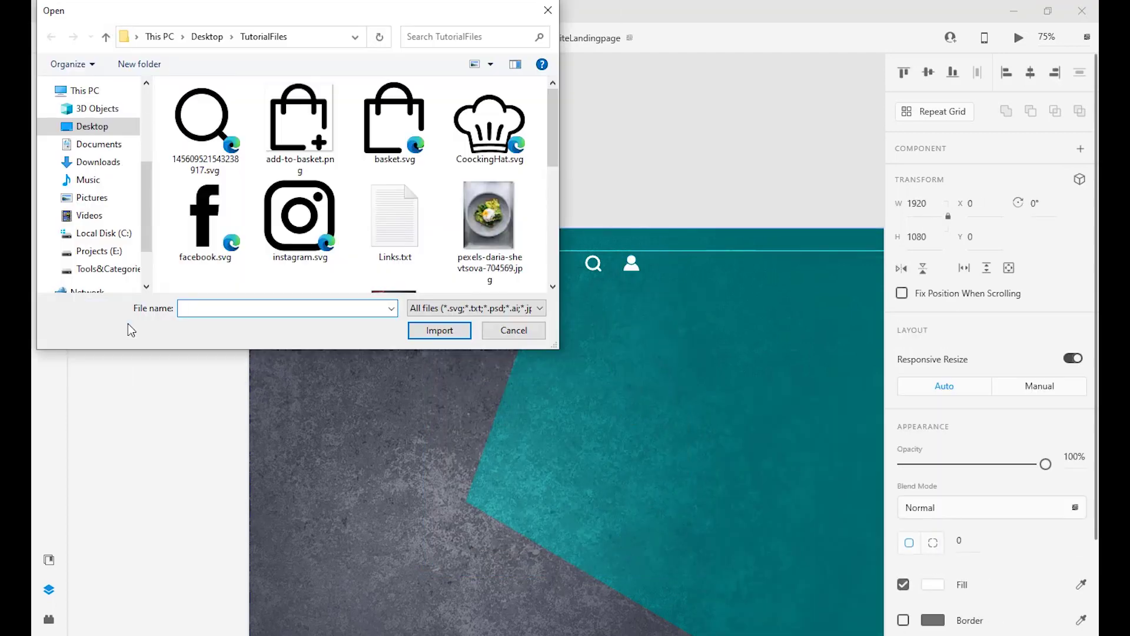
click(394, 125)
click(439, 330)
scroll(925, 573, down, 3)
click(933, 539)
drag(753, 471, 700, 412)
click(996, 424)
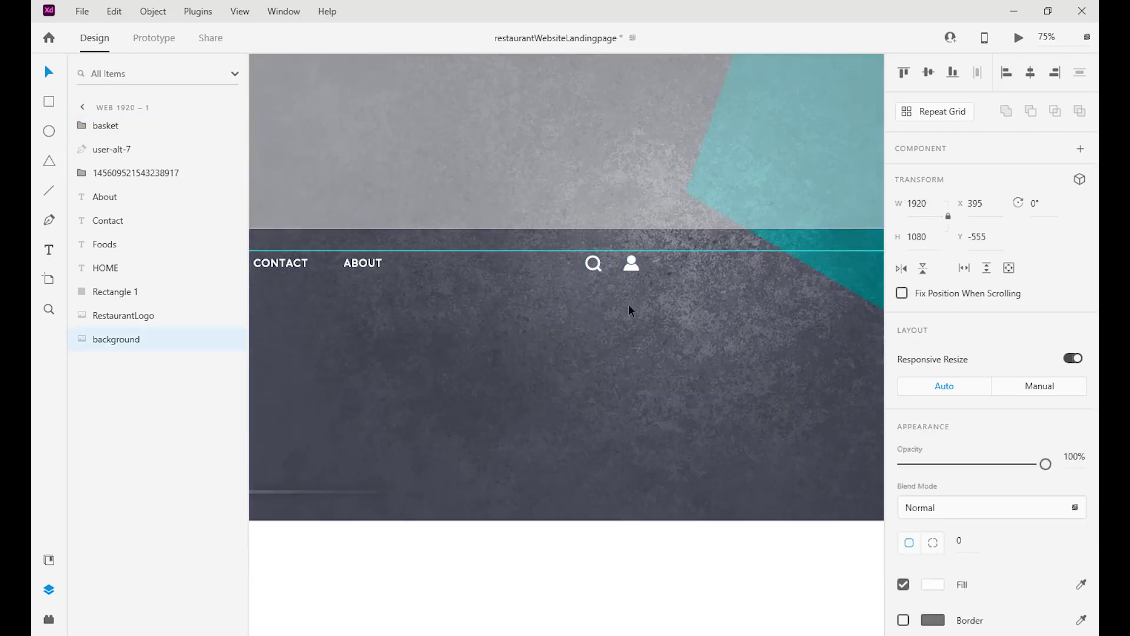
Place the basket icon beside the user icon in the navigation row and shift the user icon to X 1212
click(668, 271)
key(ctrl+equal)
drag(585, 345, 561, 323)
click(511, 324)
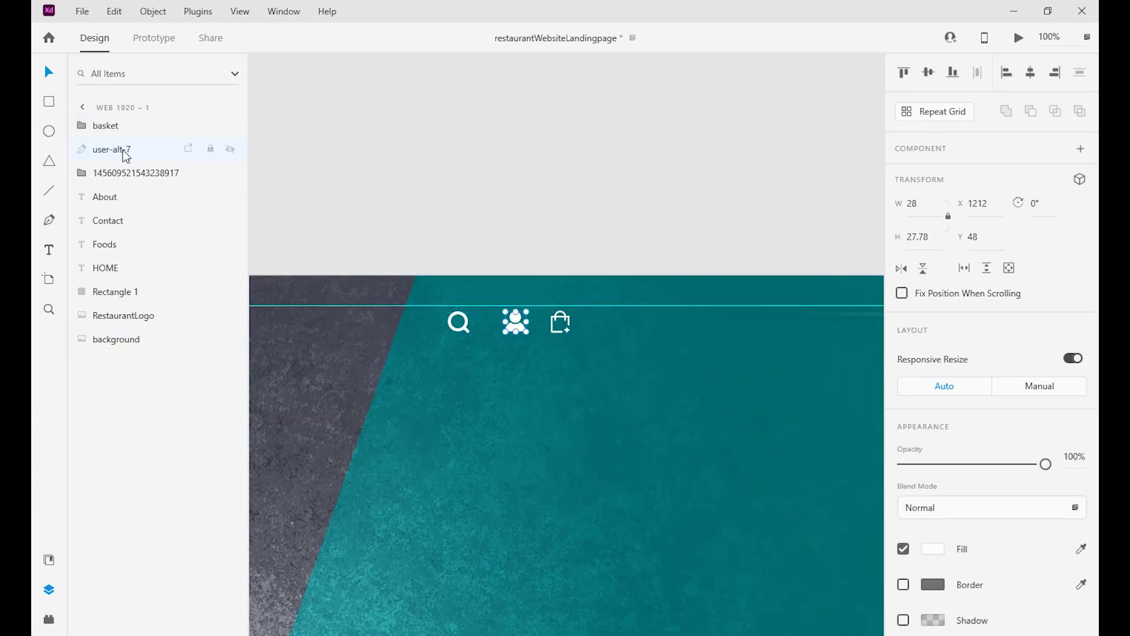
Space the search, user and basket icons evenly in the navigation row
shift+click(130, 172)
click(130, 126)
key(ctrl+minus)
key(ctrl+minus)
key(ctrl+minus)
drag(467, 393, 530, 335)
key(ctrl+equal)
drag(510, 395, 514, 361)
Import the first social media icon and set its fill to white
click(83, 11)
click(176, 348)
double_click(206, 221)
click(933, 548)
click(706, 421)
click(640, 230)
Set the first social icon's width to 25 and move it to the lower middle of the artboard
click(919, 203)
text(30)
key(Return)
drag(499, 233, 501, 458)
click(919, 204)
text(25)
key(Return)
key(ctrl+equal)
drag(470, 511, 468, 517)
Import a second social media icon and give it a white fill
click(82, 11)
click(176, 348)
double_click(329, 221)
click(932, 549)
Place the second social icon near the first one and set its width to 30
click(918, 204)
text(25)
key(Return)
drag(331, 113, 501, 512)
click(917, 203)
text(30)
key(Return)
Import a third social media icon in white and bring it down beside the other two
click(86, 11)
click(209, 269)
click(296, 219)
click(449, 334)
click(933, 549)
key(ctrl+minus)
drag(750, 133, 560, 462)
Arrange the social icons in a row in the order Facebook, Twitter, Instagram
click(470, 421)
drag(480, 443, 531, 430)
click(517, 420)
click(588, 412)
drag(606, 444, 586, 424)
drag(564, 414, 591, 416)
click(525, 417)
Align the three social icons on their vertical middles, space them evenly and nudge the middle one slightly right
click(121, 126)
shift+click(129, 176)
click(928, 73)
click(977, 74)
click(524, 417)
key(Right)
key(Right)
Group the three social icons, shift the group down and centre it horizontally on the artboard
click(121, 126)
shift+click(127, 174)
key(ctrl+g)
key(ctrl+minus)
key(ctrl+minus)
key(shift+Down)
key(shift+Down)
click(1030, 72)
key(ctrl+0)
click(637, 299)
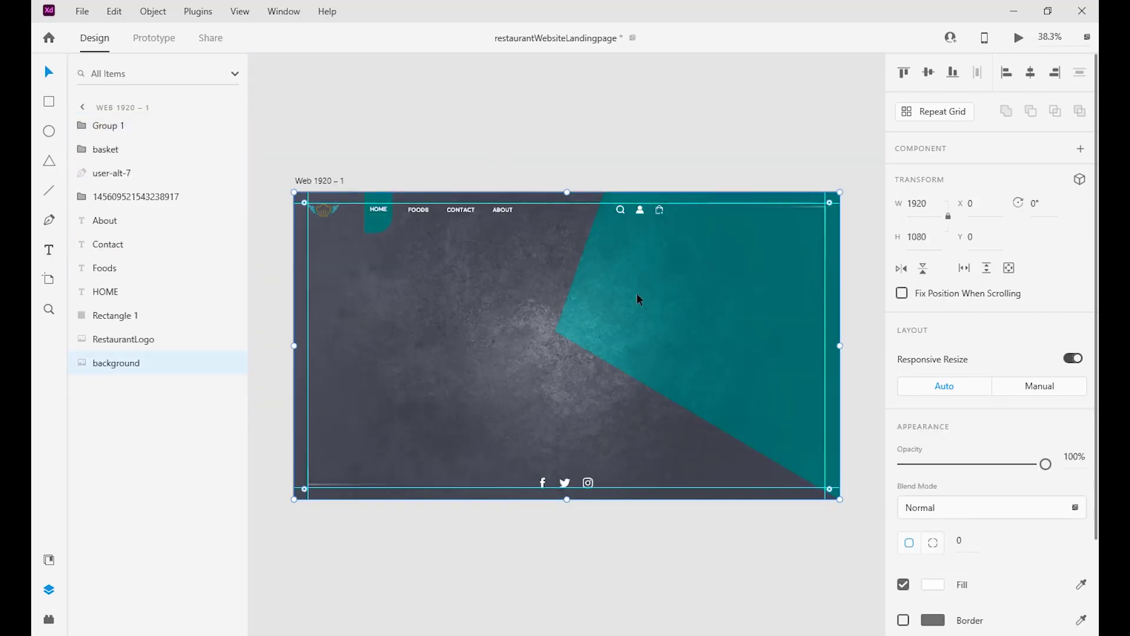
Import the photo pexels-daria-shevtsova-704569 and place it mid-artboard at X 595, Y 118
click(83, 12)
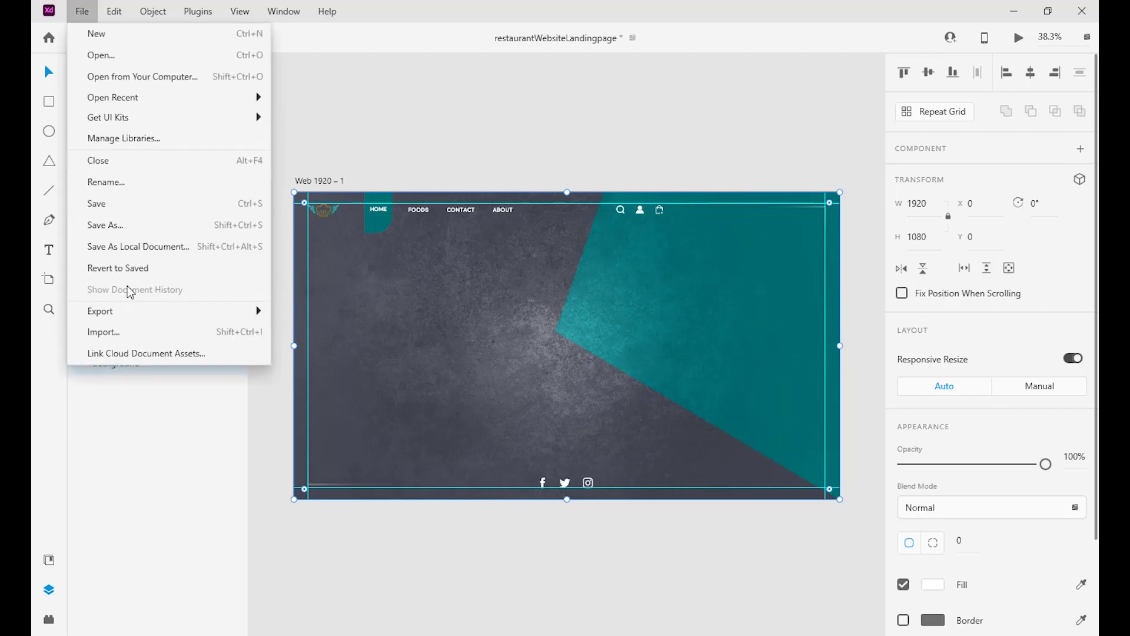
click(128, 328)
click(487, 227)
click(447, 328)
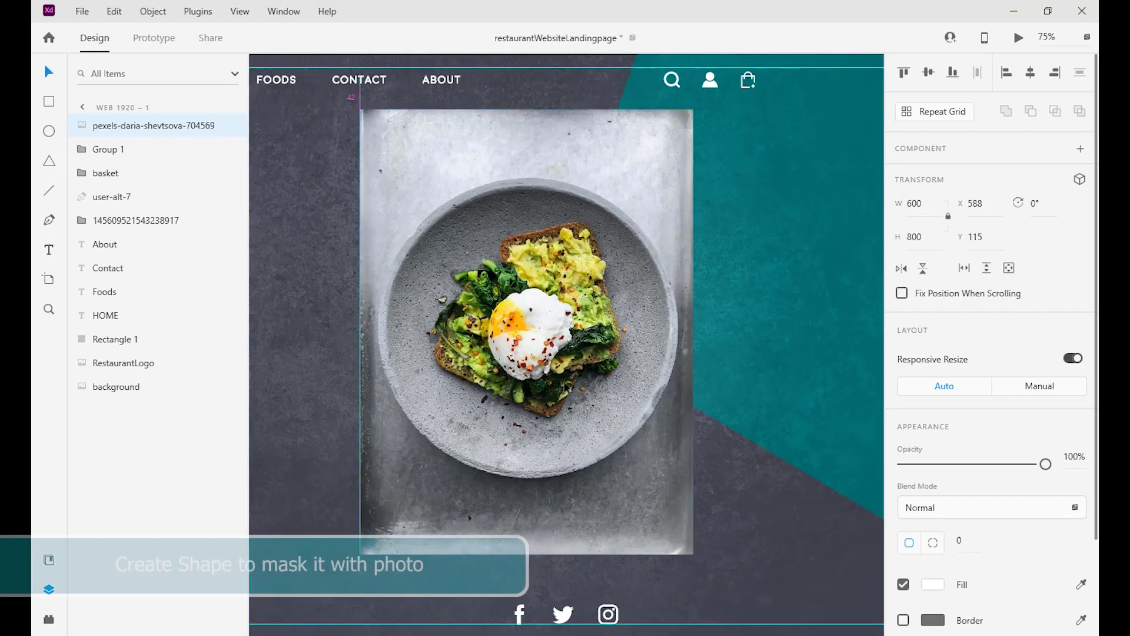
drag(564, 382, 567, 384)
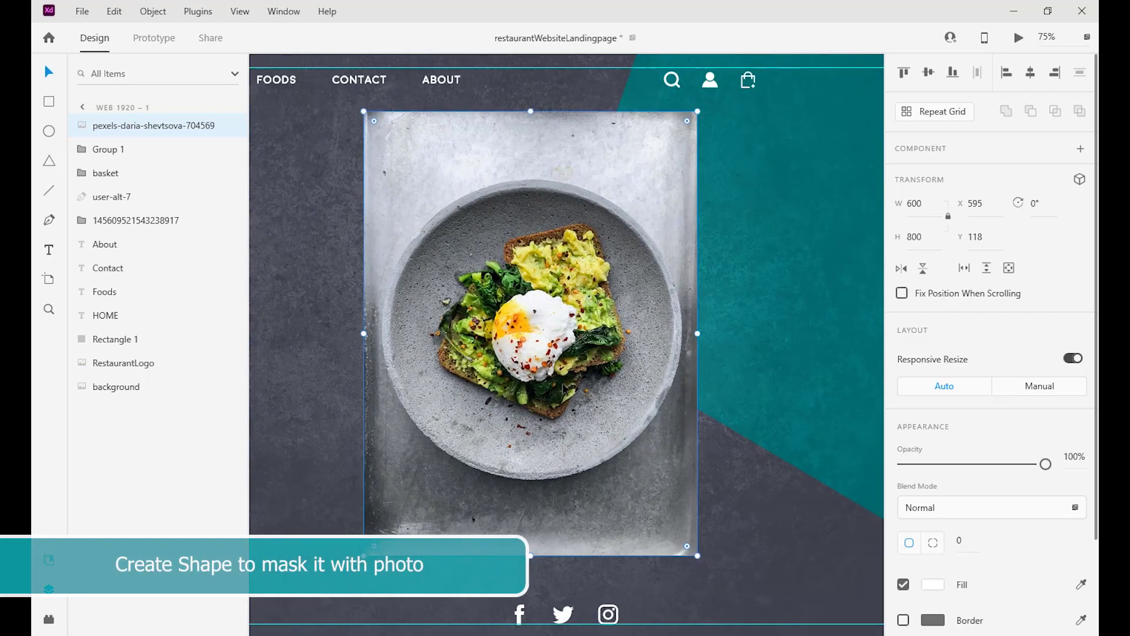
Draw an ellipse over the plate in the photo and lower its opacity so the plate shows through
click(47, 134)
drag(405, 207, 697, 496)
drag(550, 207, 551, 183)
drag(404, 339, 382, 339)
drag(1046, 464, 979, 463)
Fit the ellipse to the plate's rim at 537 by 537 and set its opacity to 0%
click(49, 72)
drag(531, 280, 526, 278)
drag(378, 336, 382, 336)
drag(536, 495, 537, 478)
drag(692, 330, 682, 329)
drag(381, 329, 384, 328)
drag(531, 181, 531, 179)
drag(546, 319, 545, 320)
drag(979, 463, 900, 465)
Select the ellipse and the plate photo together and mask the photo with the shape
drag(112, 126, 121, 158)
shift+click(133, 135)
right_click(133, 134)
click(202, 351)
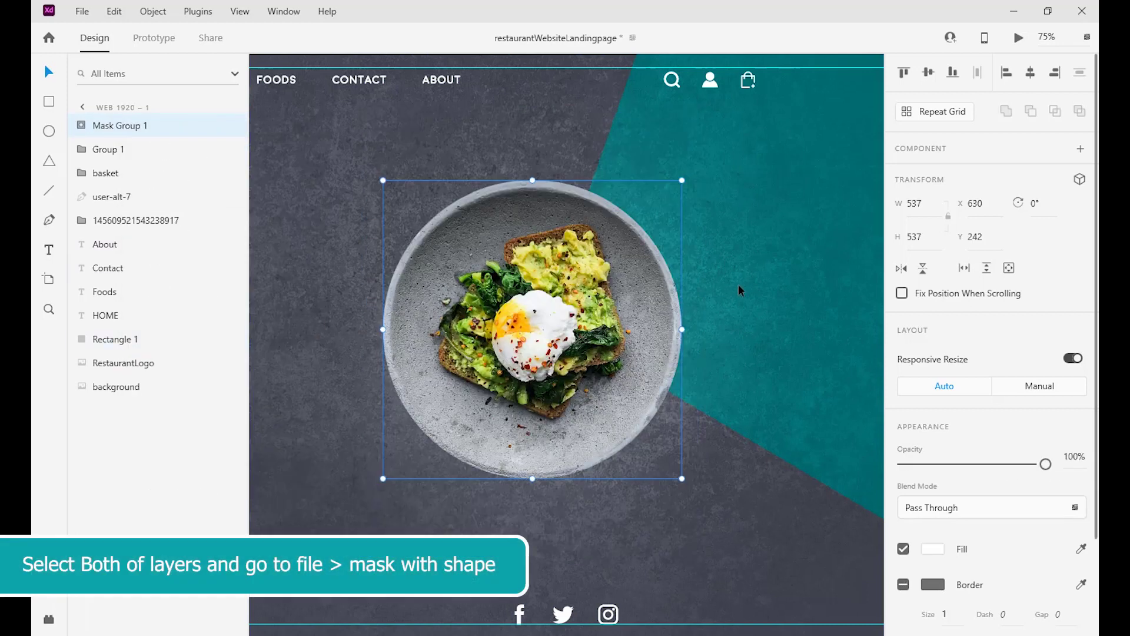
click(738, 284)
key(ctrl+0)
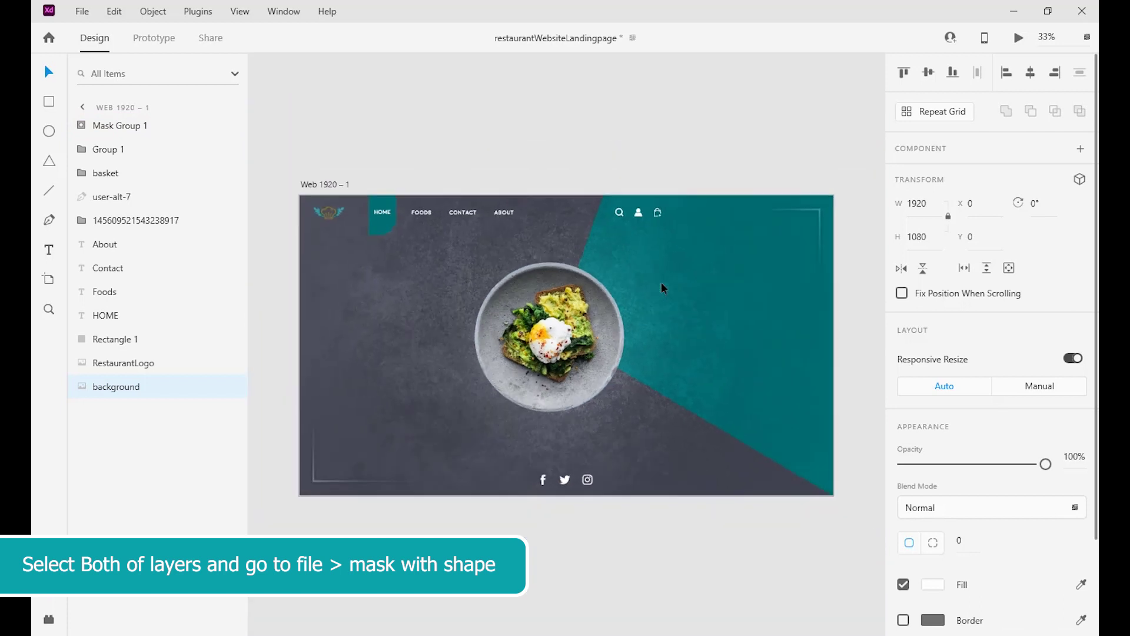
key(ctrl+3)
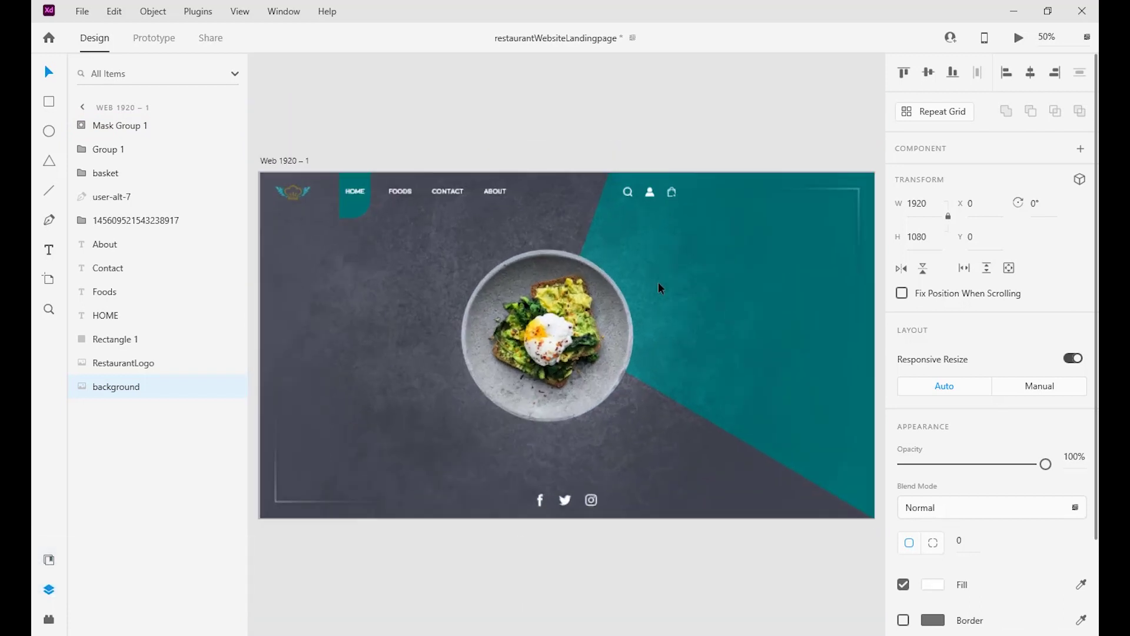
Move the social icon group left to X 807
click(128, 151)
key(shift+Left)
key(shift+Left)
key(shift+Left)
key(shift+Left)
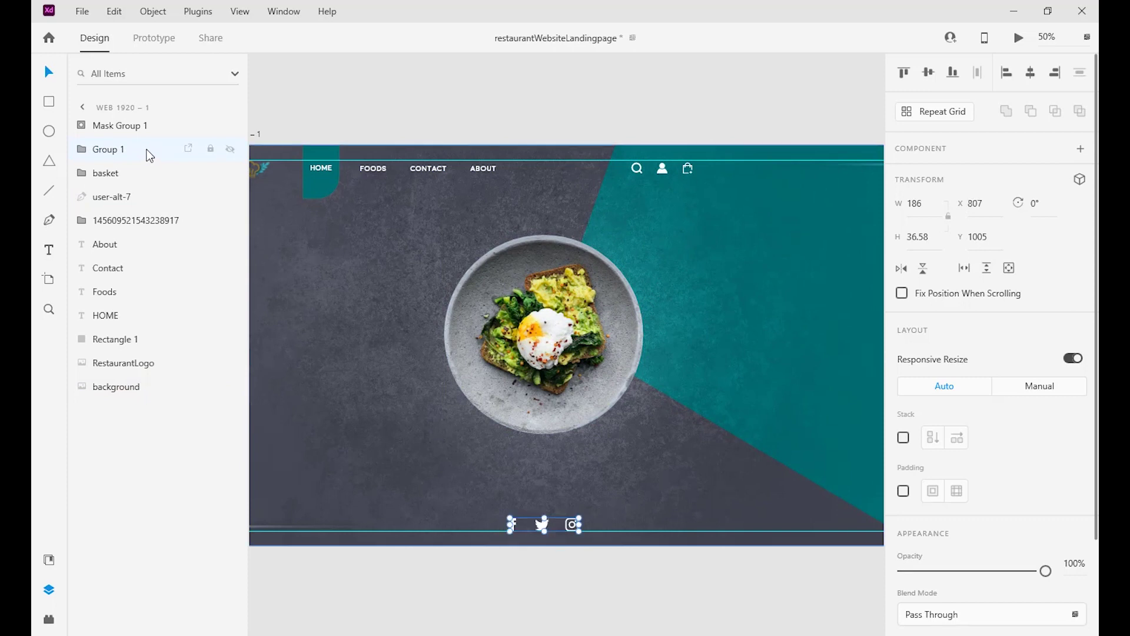
Rotate the masked plate to -39°
click(510, 256)
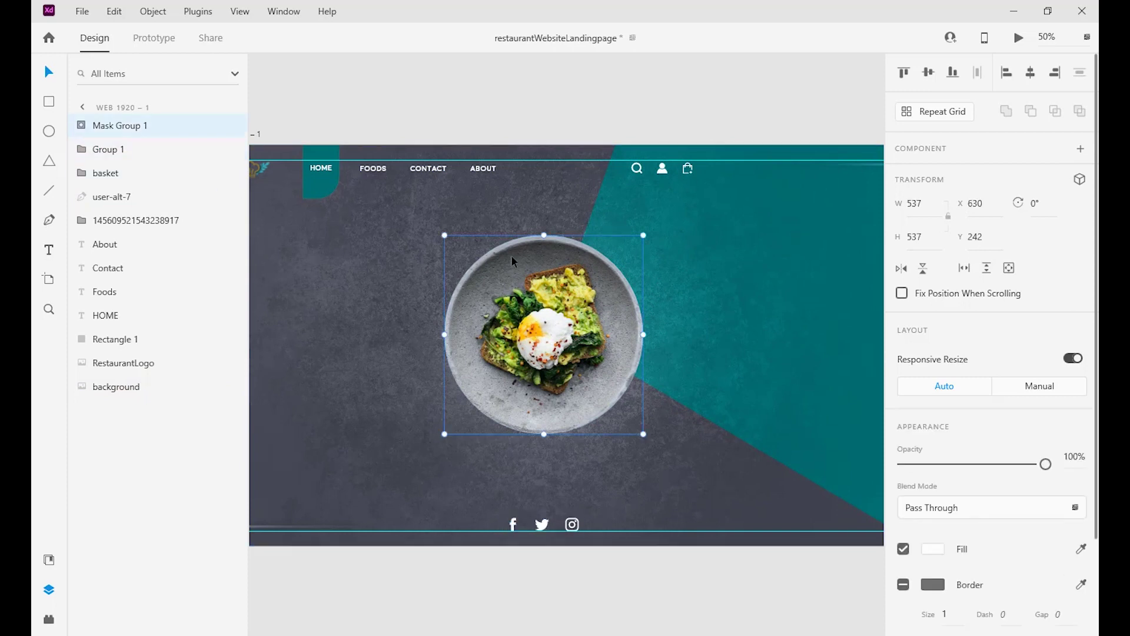
drag(646, 235, 564, 194)
click(645, 247)
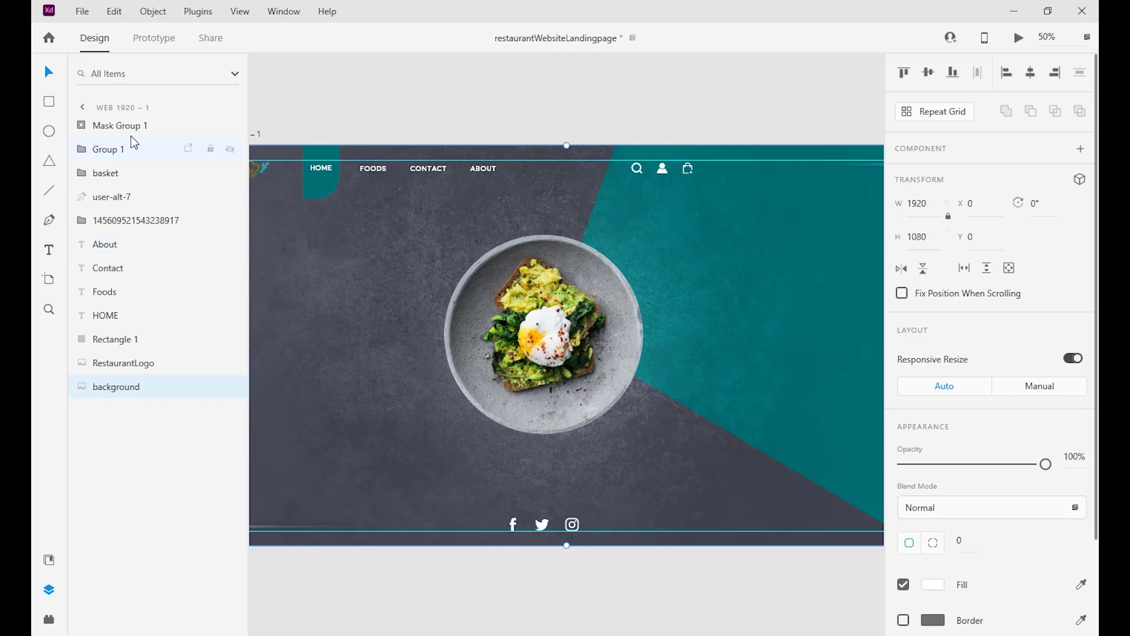
Duplicate the ellipse from inside the plate's mask group as a separate layer
click(82, 127)
click(123, 154)
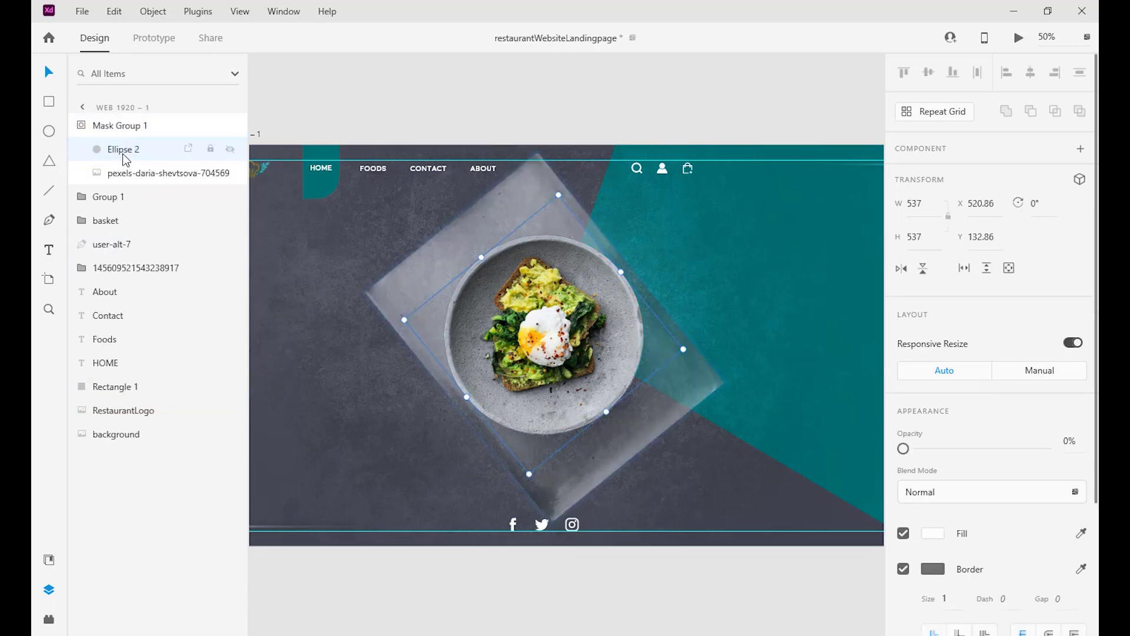
click(130, 128)
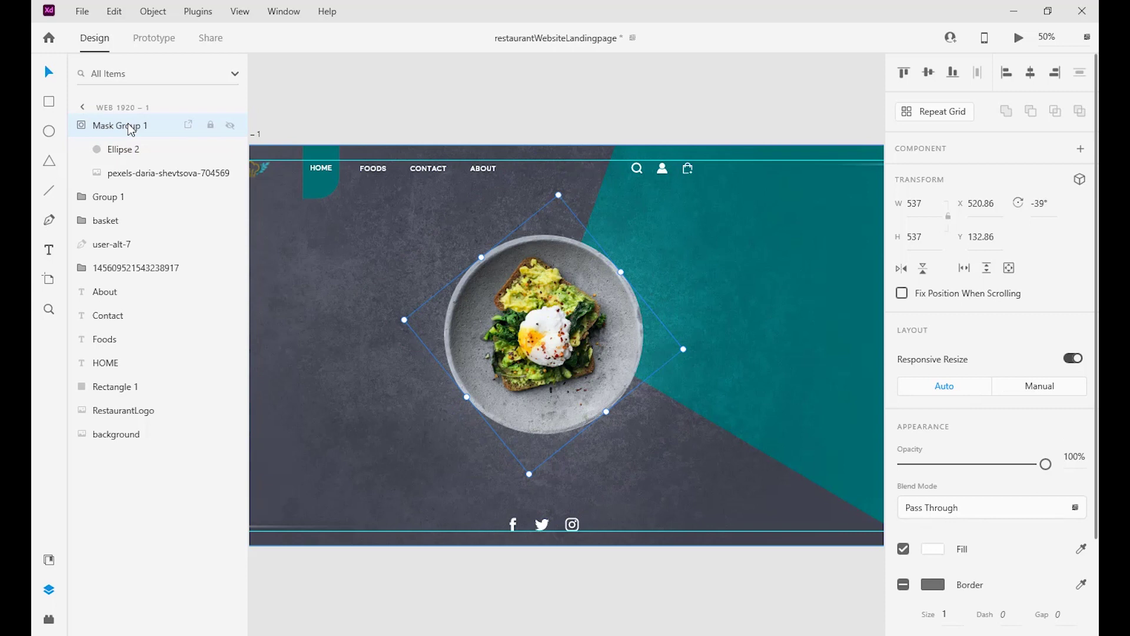
key(ctrl+v)
click(82, 150)
click(101, 129)
Set the duplicated ellipse to 100% opacity, remove its border and fill it with black
drag(904, 463, 1089, 468)
click(904, 584)
click(930, 550)
drag(765, 483, 708, 554)
click(965, 479)
Apply an object blur with amount 26 to the black ellipse
scroll(954, 500, down, 3)
click(1016, 575)
click(965, 600)
drag(938, 611, 987, 615)
Send the black ellipse behind the plate, offset it slightly downward as a shadow, and raise its blur amount to 36
drag(121, 126, 122, 163)
drag(544, 326, 550, 338)
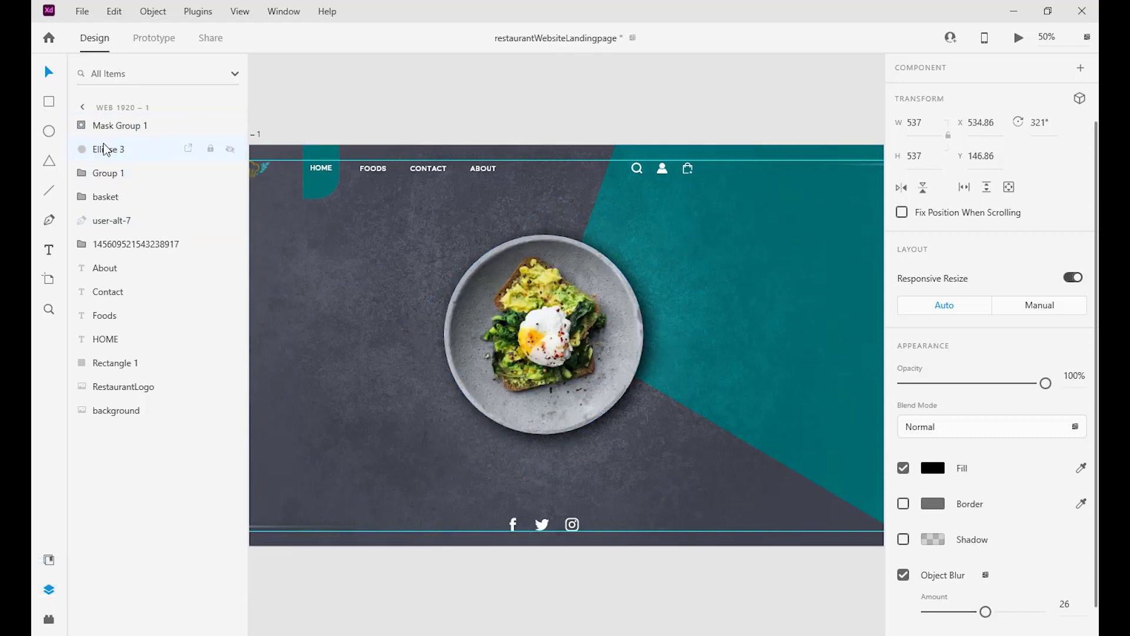
drag(985, 612, 1008, 612)
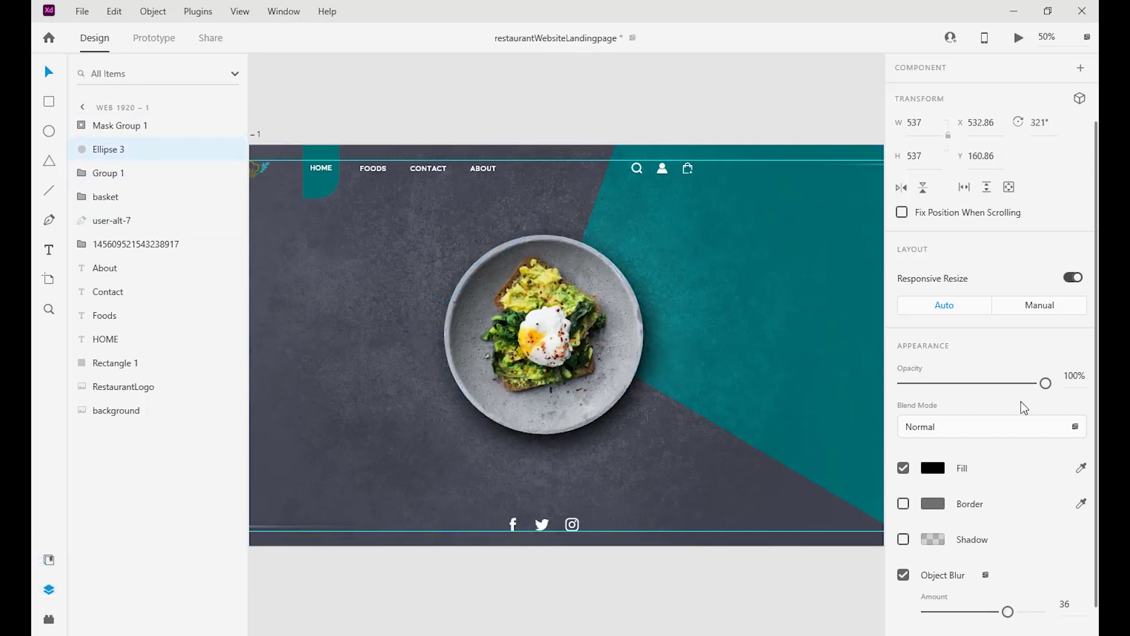
Deselect the shadow ellipse and save the document
click(672, 265)
key(ctrl+s)
key(ctrl+minus)
key(ctrl+equal)
Add the heading text "RESTAURANT" in the empty area beside the plate
drag(434, 278, 548, 277)
key(t)
click(392, 290)
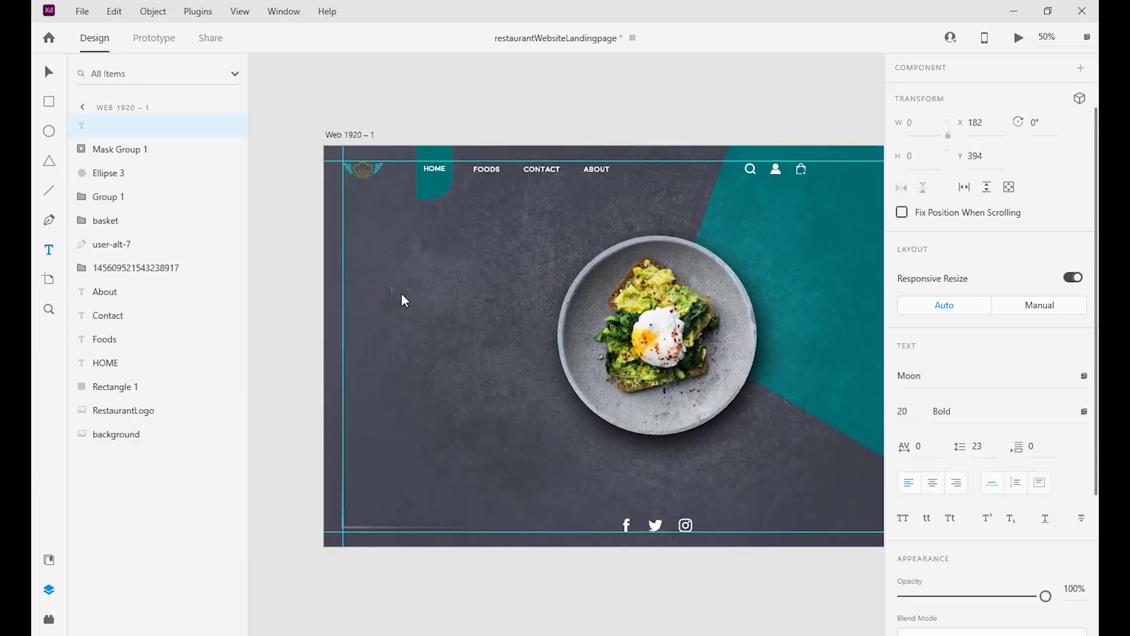
text(RESTAURANT)
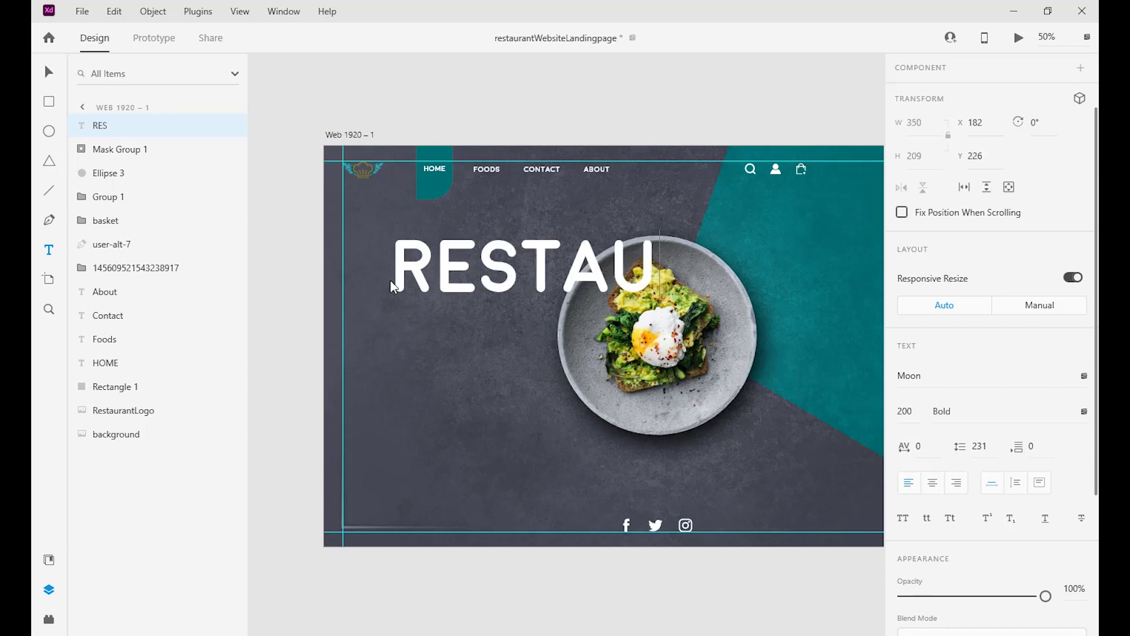
Reduce the RESTAURANT heading's font size and position it between the artboard's margin and the plate
key(ctrl+a)
click(908, 412)
text(120)
key(Return)
text(80)
key(Return)
drag(495, 281, 475, 286)
Add the text "WEBSITE" directly below the RESTAURANT heading
drag(463, 302, 448, 321)
key(t)
click(441, 321)
click(49, 72)
Set the WEBSITE text's font size to 95 so it matches the width of RESTAURANT
text(80)
key(Return)
click(907, 413)
text(100)
key(Return)
click(907, 414)
text(95)
key(Return)
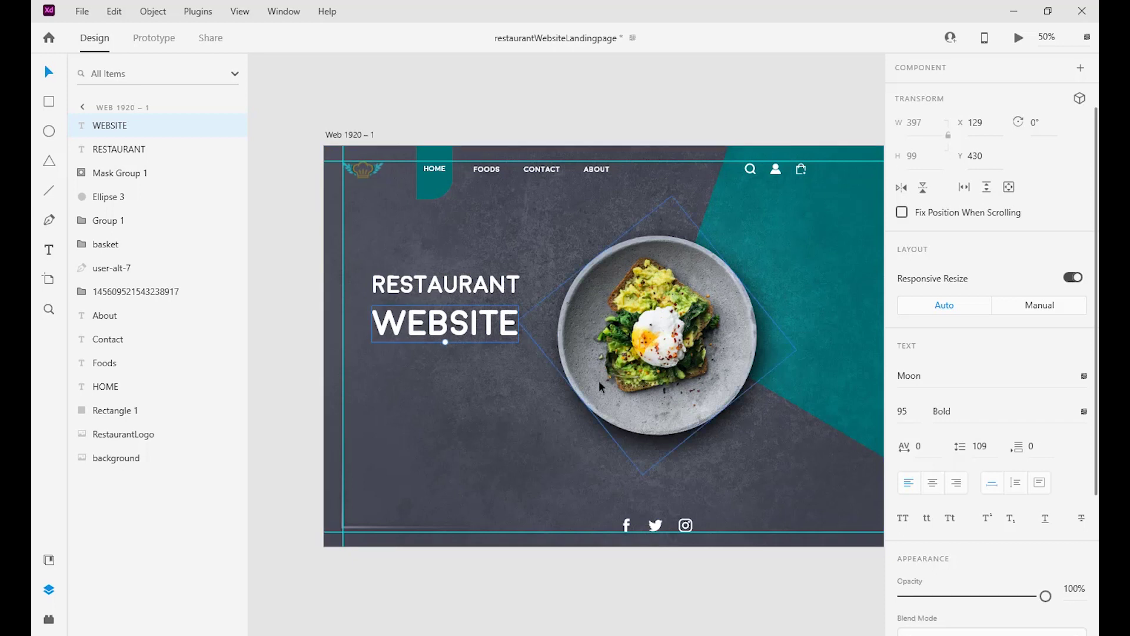
Add the text "LANDING PAGE" directly below WEBSITE and set its font size to 55
text(LANDING PAGE)
key(ctrl+a)
click(912, 412)
text(60)
key(Return)
click(49, 72)
drag(506, 360, 432, 365)
click(920, 411)
text(50)
key(Return)
text(55)
key(Return)
Nudge the LANDING PAGE text so its start lines up with WEBSITE at a close spacing beneath it
click(46, 76)
key(Up)
key(Up)
key(Up)
key(Up)
key(Up)
key(Up)
key(shift+Up)
key(shift+Up)
key(shift+Right)
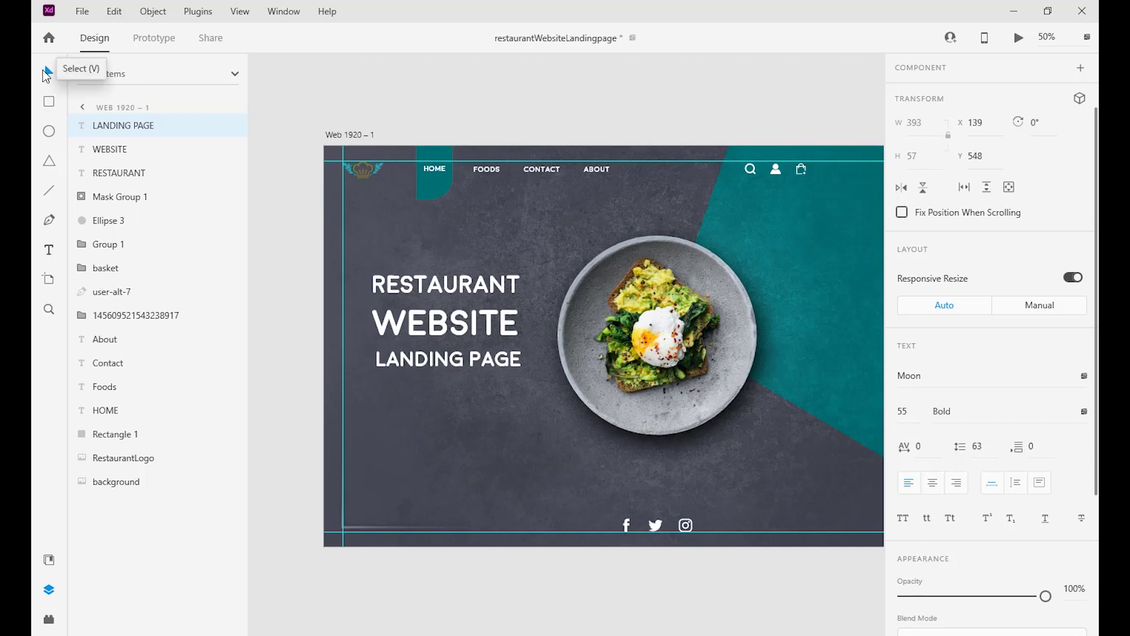
key(shift+Left)
key(Up)
Fill the RESTAURANT heading with the dark teal sampled from the HOME tab shape
click(449, 287)
scroll(937, 468, down, 4)
click(938, 469)
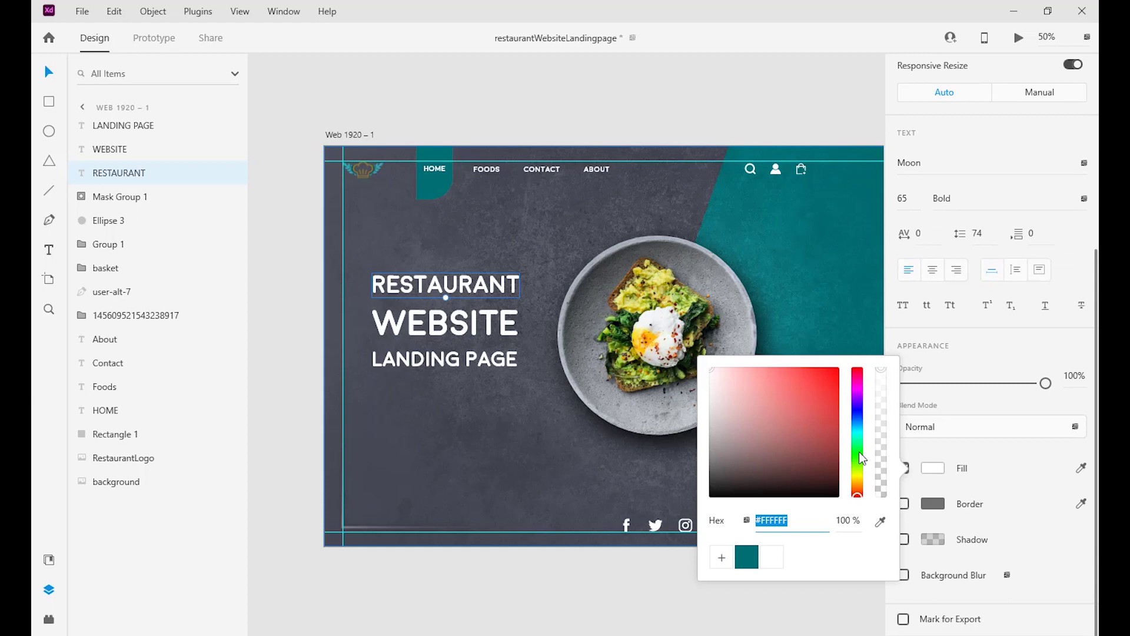
click(881, 522)
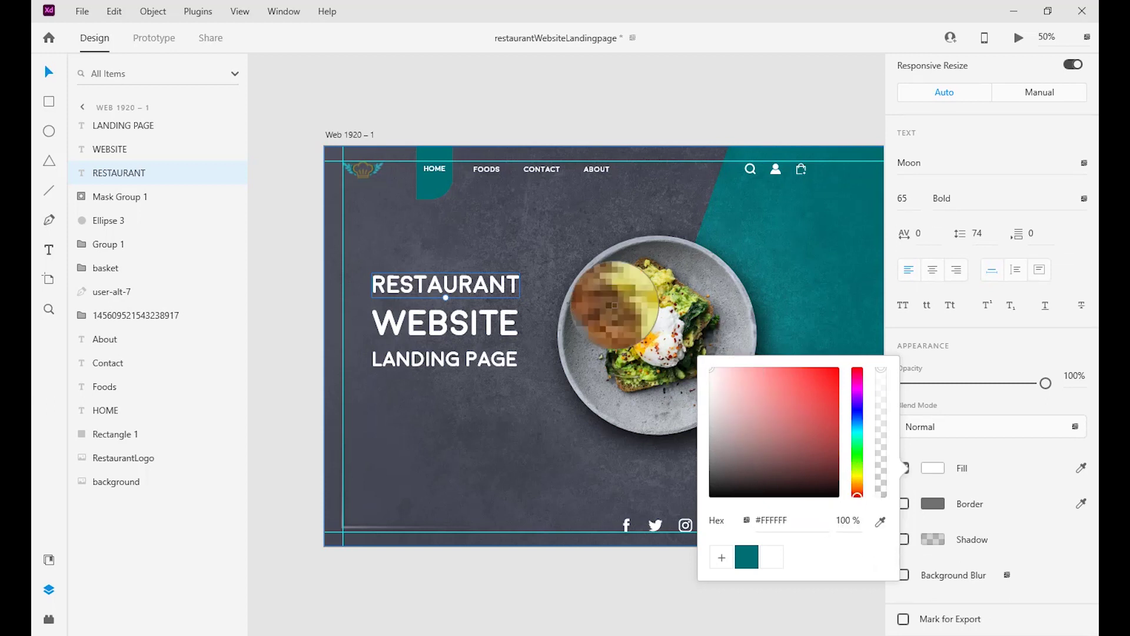
click(434, 189)
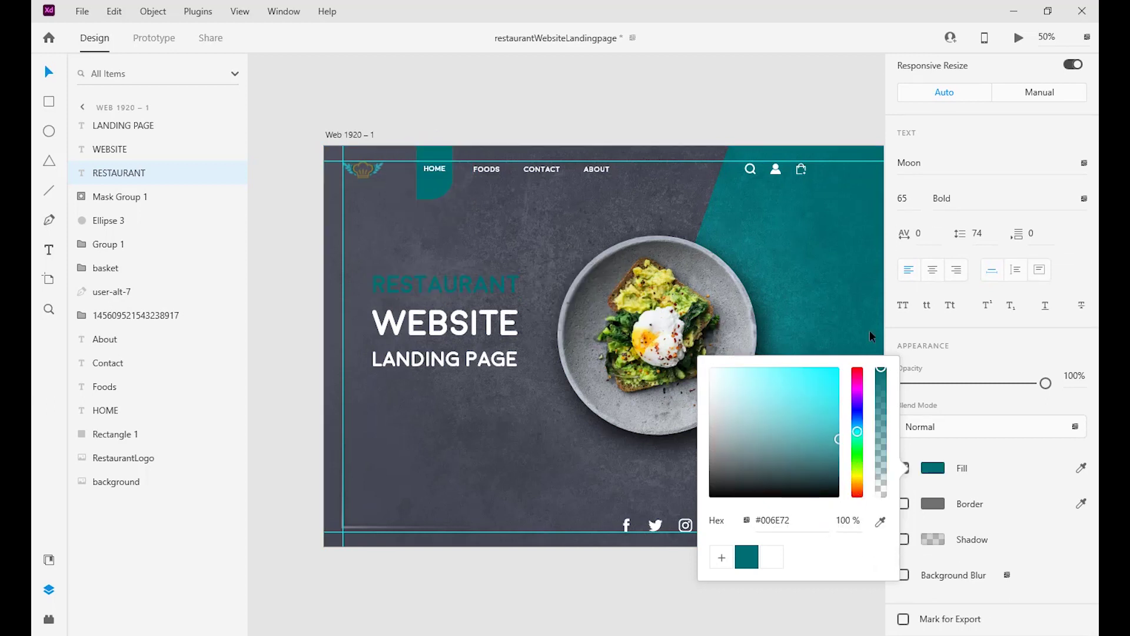
Brighten the RESTAURANT heading's teal fill and save the lighter shades as colour swatches
drag(835, 421, 853, 415)
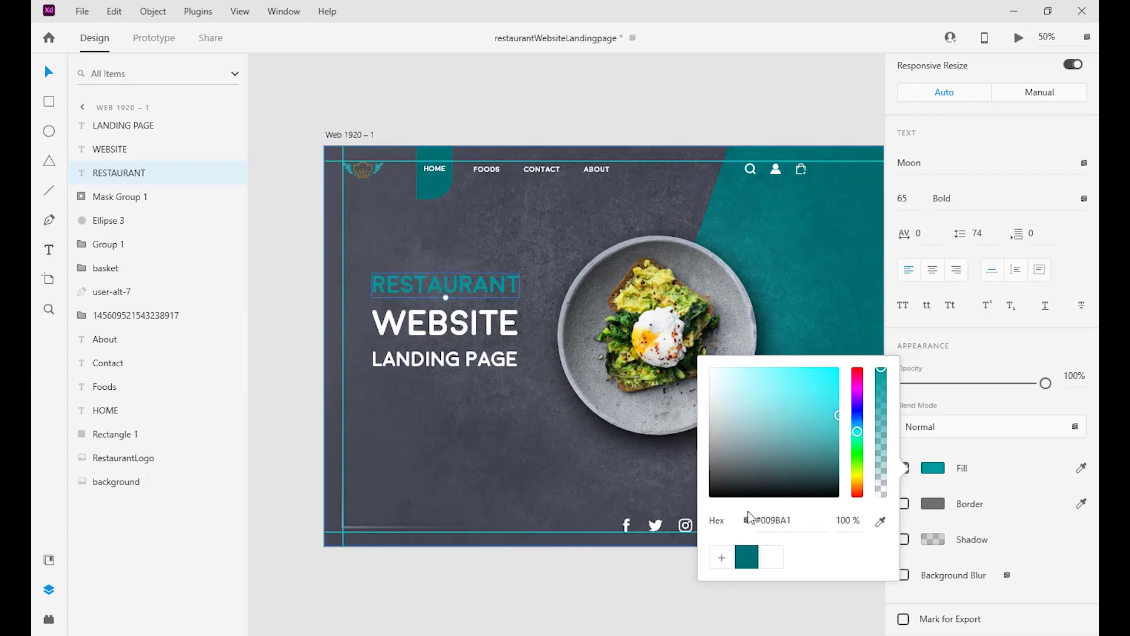
click(723, 556)
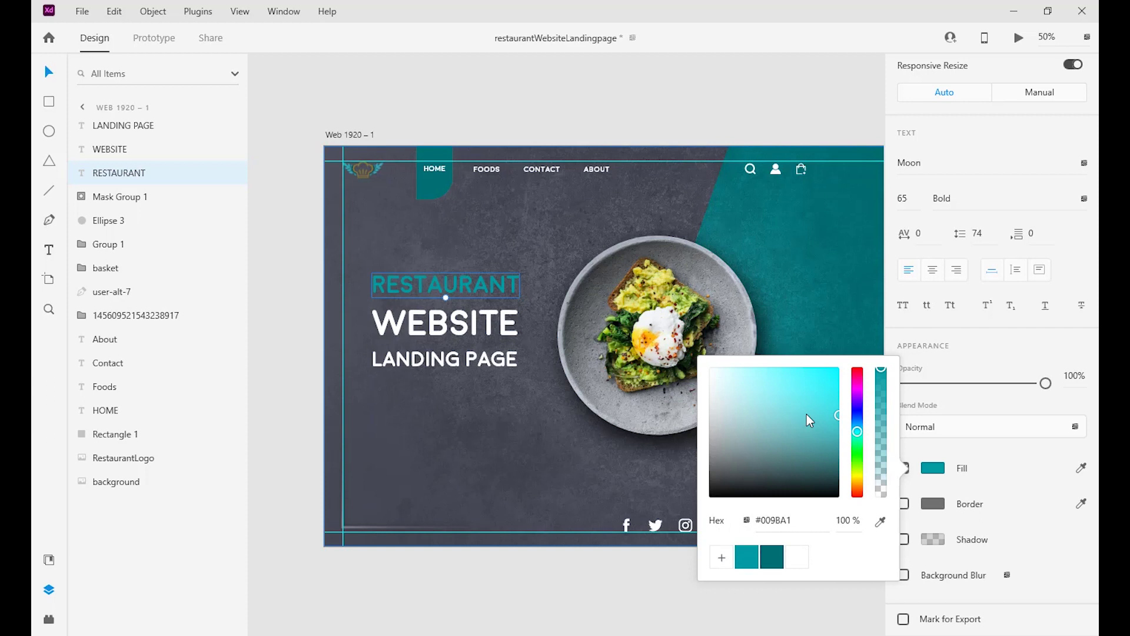
drag(830, 413, 843, 418)
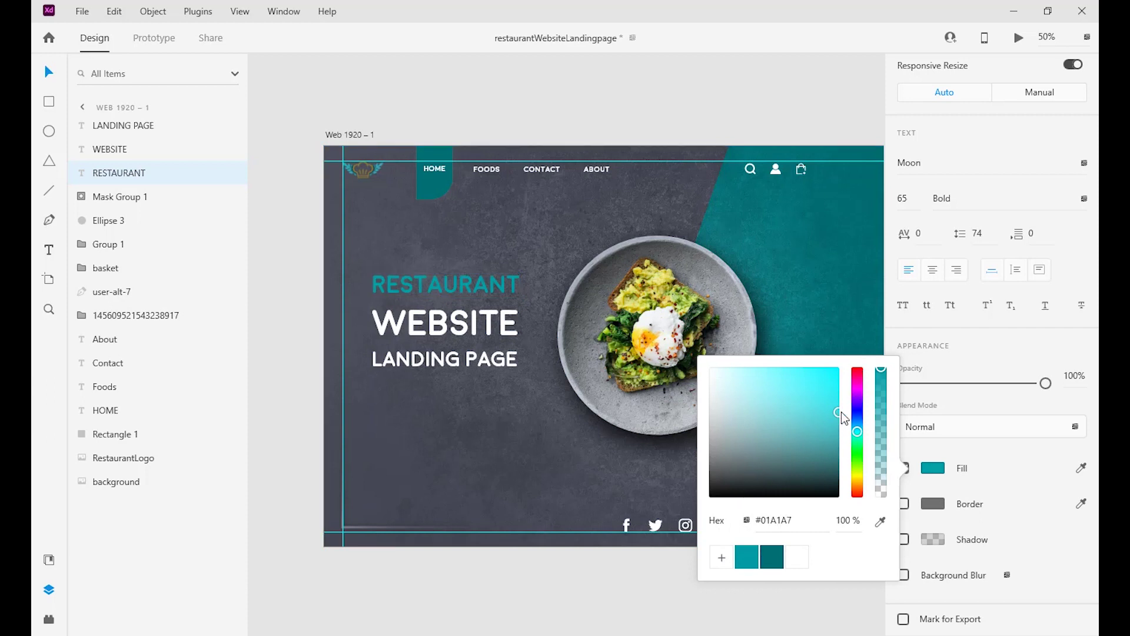
click(722, 556)
click(917, 358)
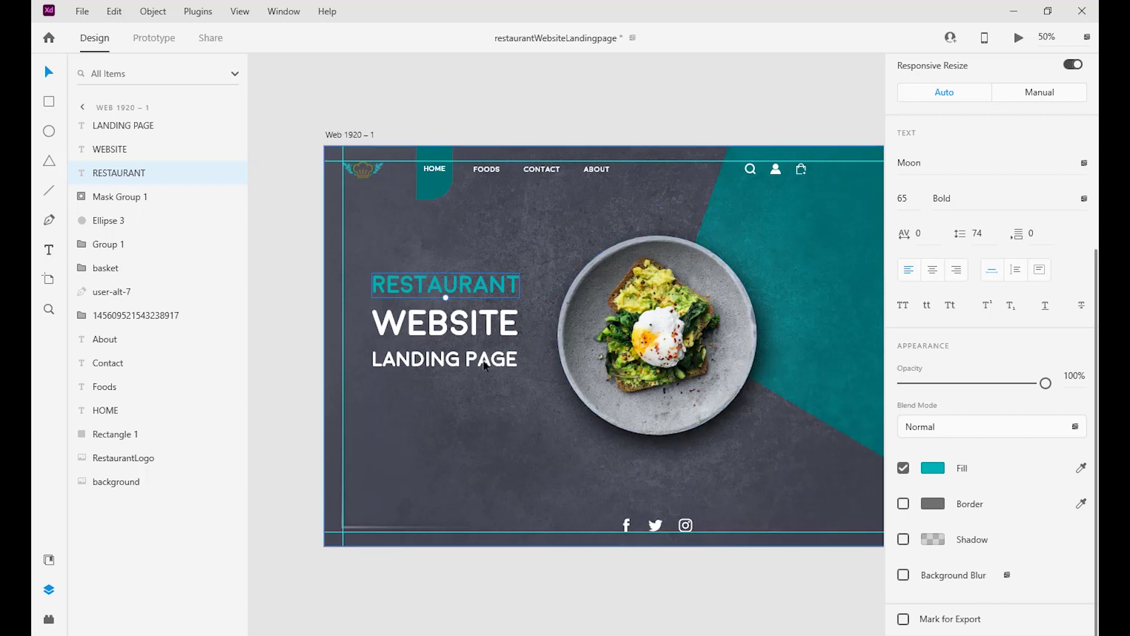
Fill the LANDING PAGE text with #7F7147 and save that colour as a swatch
click(475, 357)
click(931, 468)
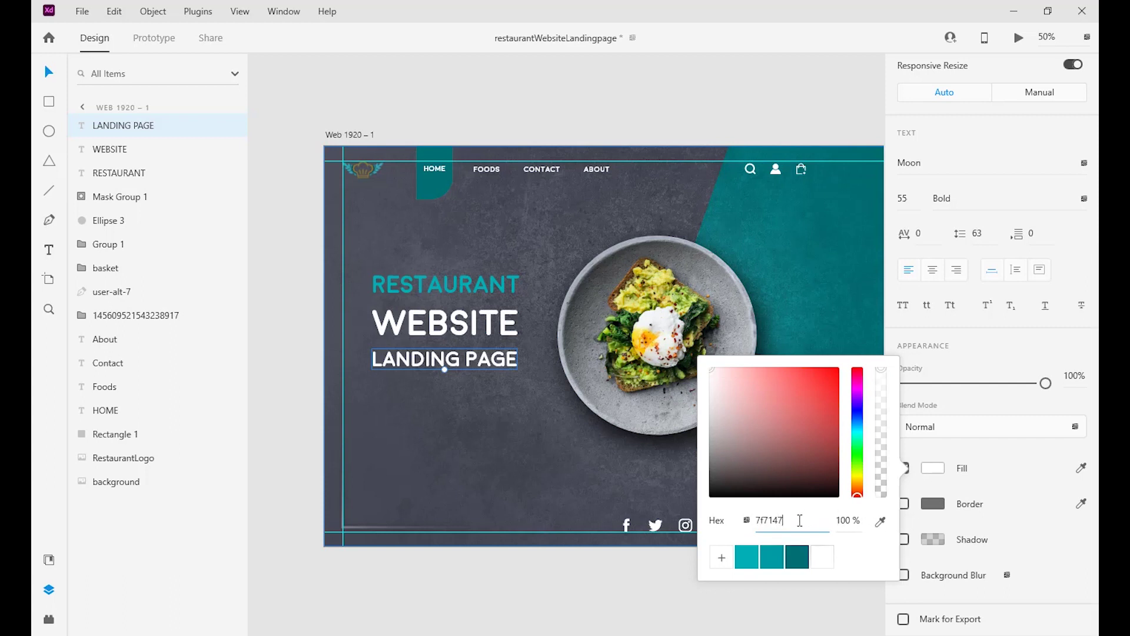
key(Return)
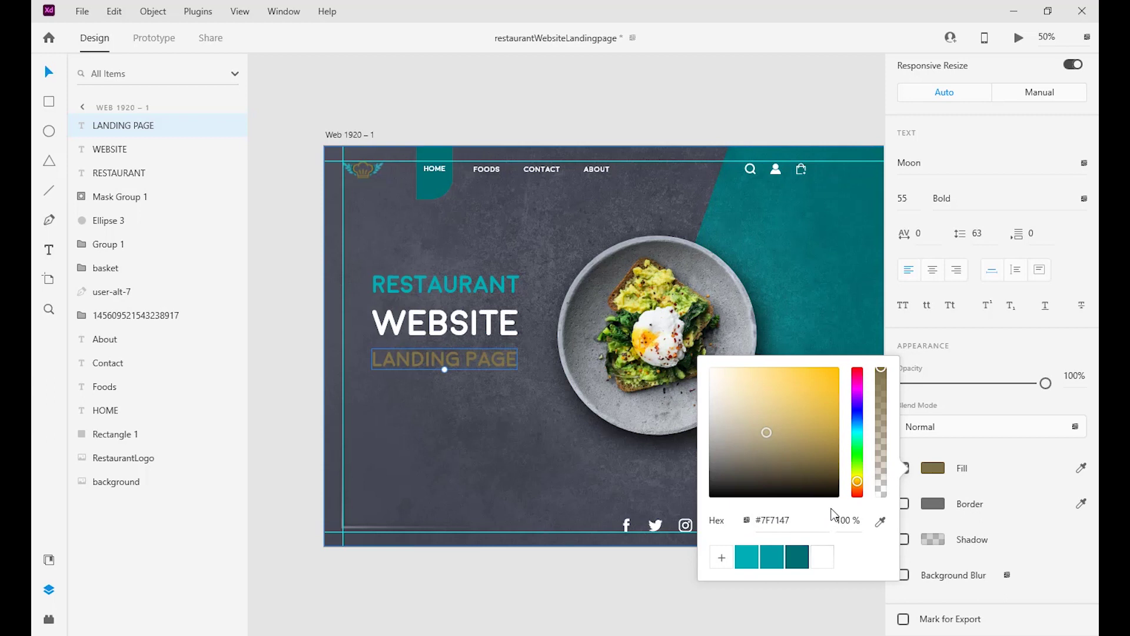
click(719, 558)
click(549, 358)
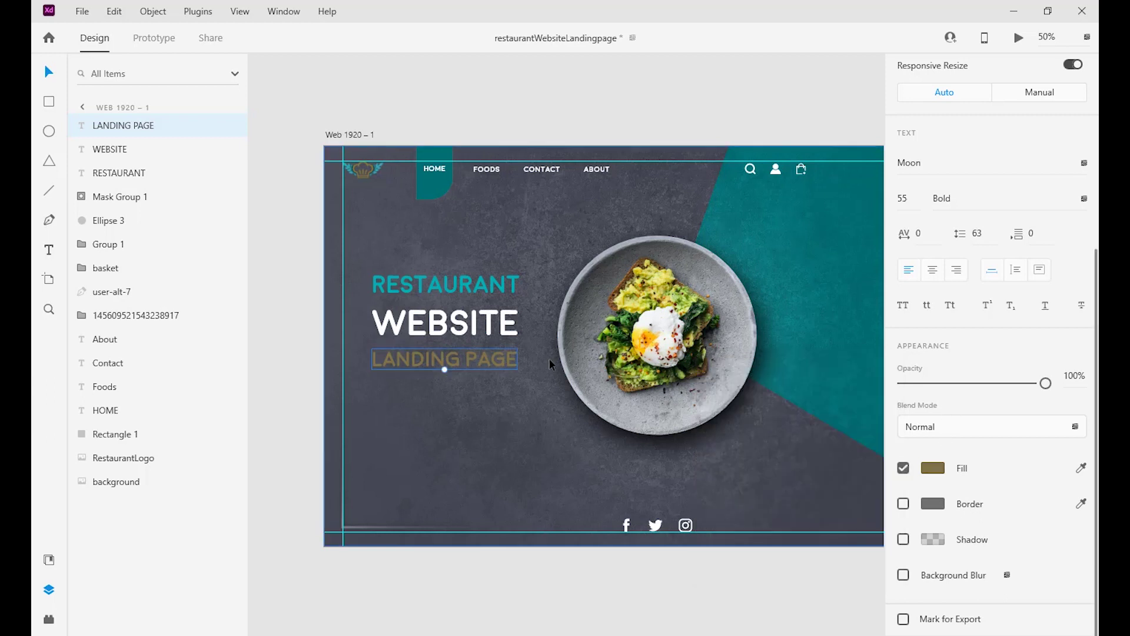
Group the RESTAURANT, WEBSITE and LANDING PAGE texts and nudge the group down in three large increments
shift+click(113, 173)
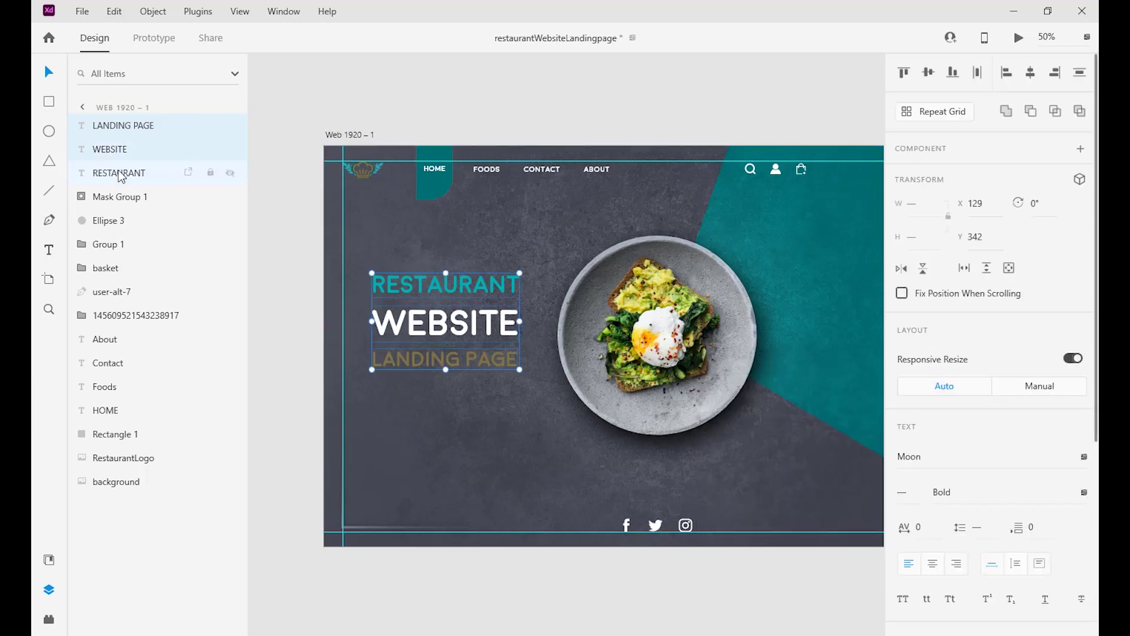
key(ctrl+g)
key(shift+Down)
key(shift+Down)
key(shift+Down)
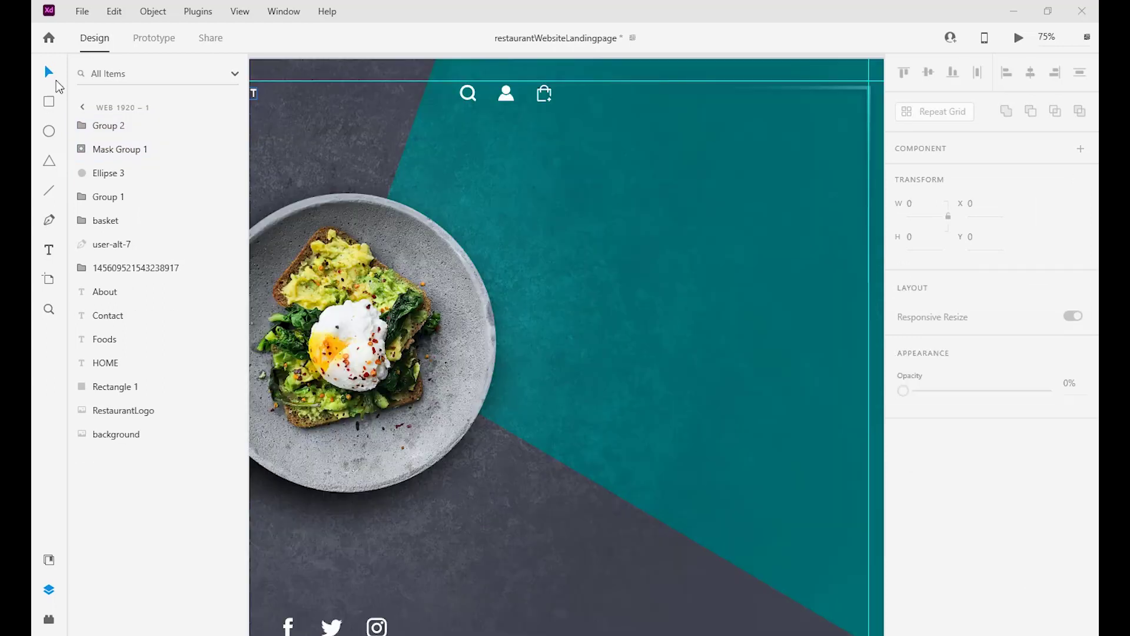
Draw a 350 by 125 rectangle with corner radius 60 on the teal area beside the plate
click(48, 101)
mouse_move(563, 318)
mouse_down()
mouse_move(730, 380)
mouse_move(752, 376)
mouse_up()
click(927, 204)
text(350)
click(911, 237)
text(125)
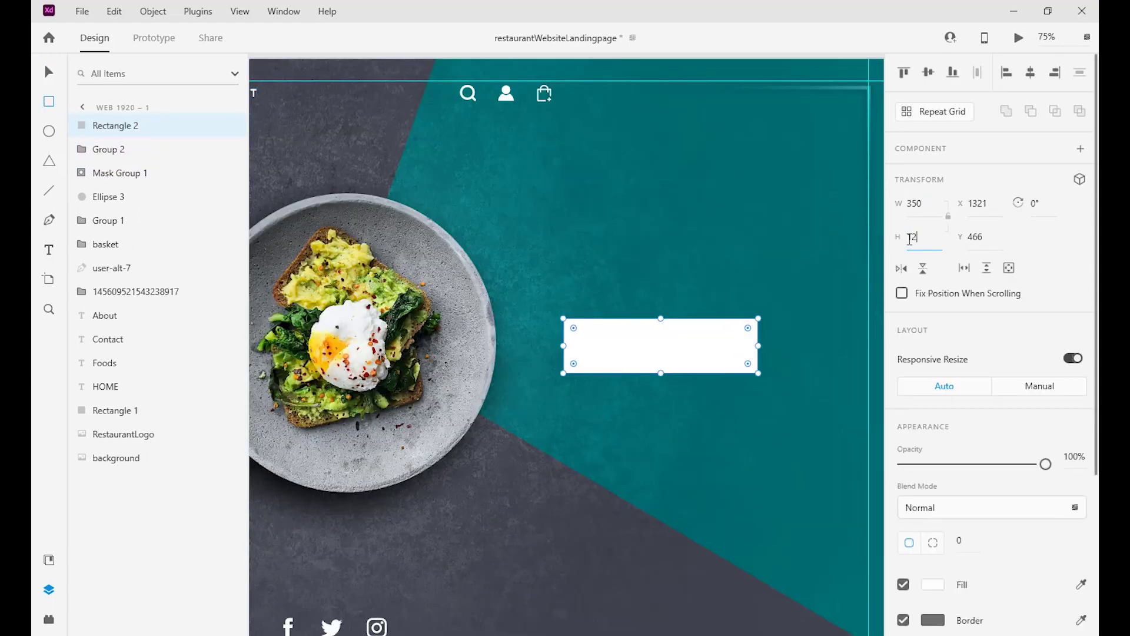
click(960, 538)
text(60)
key(Return)
Fill the pill shape with #002527, save it as a swatch, and give the border a saved teal
click(931, 584)
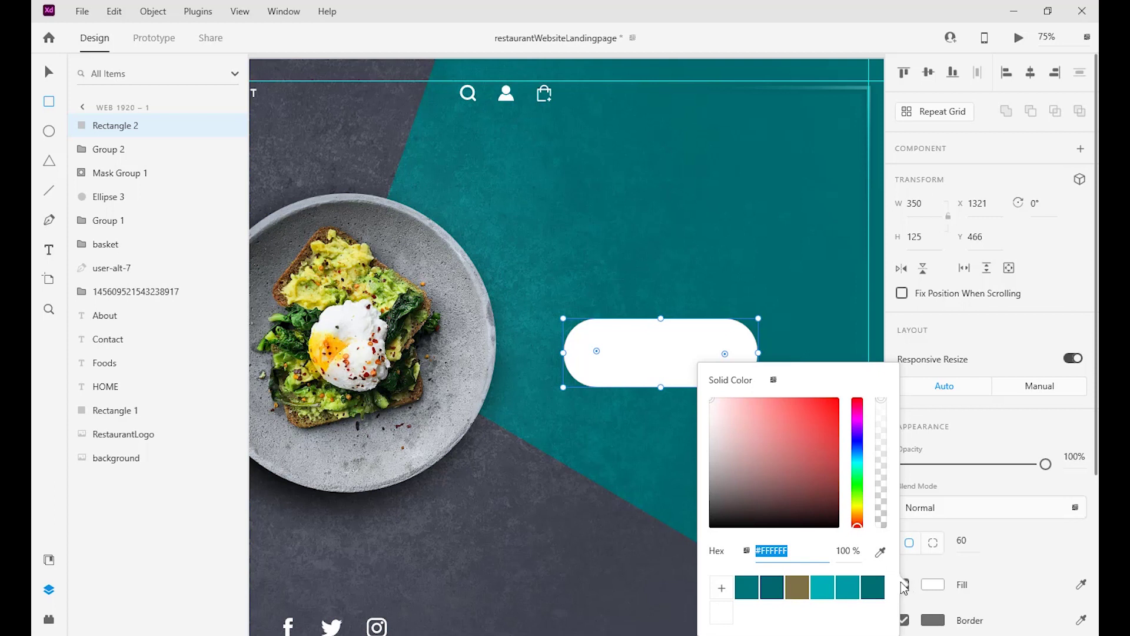
key(Return)
click(723, 588)
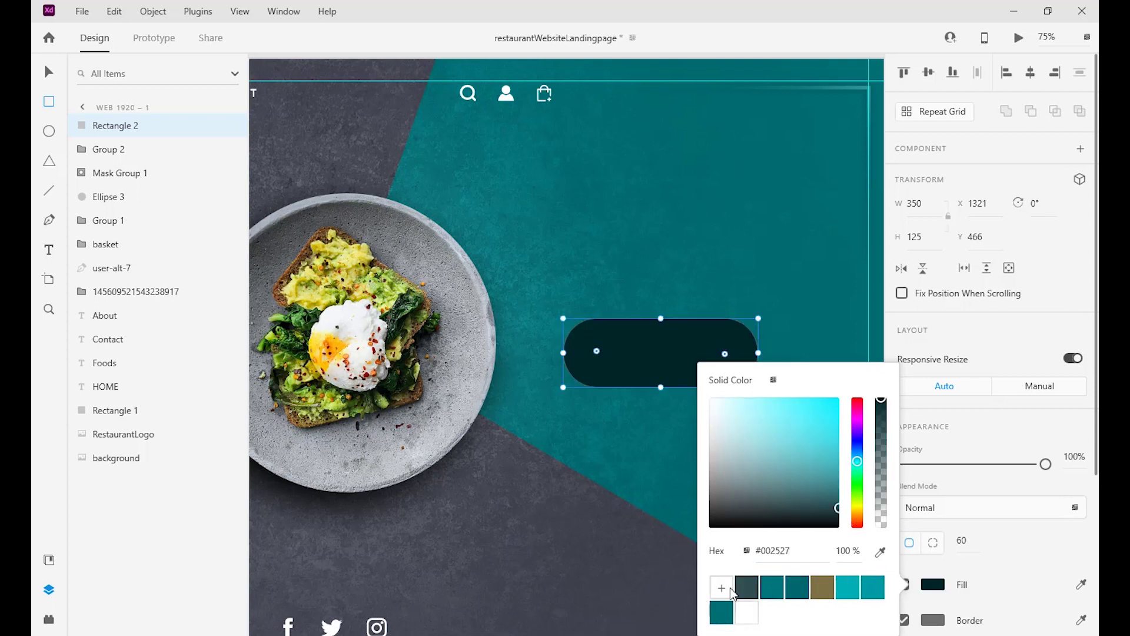
click(930, 622)
click(776, 589)
click(951, 511)
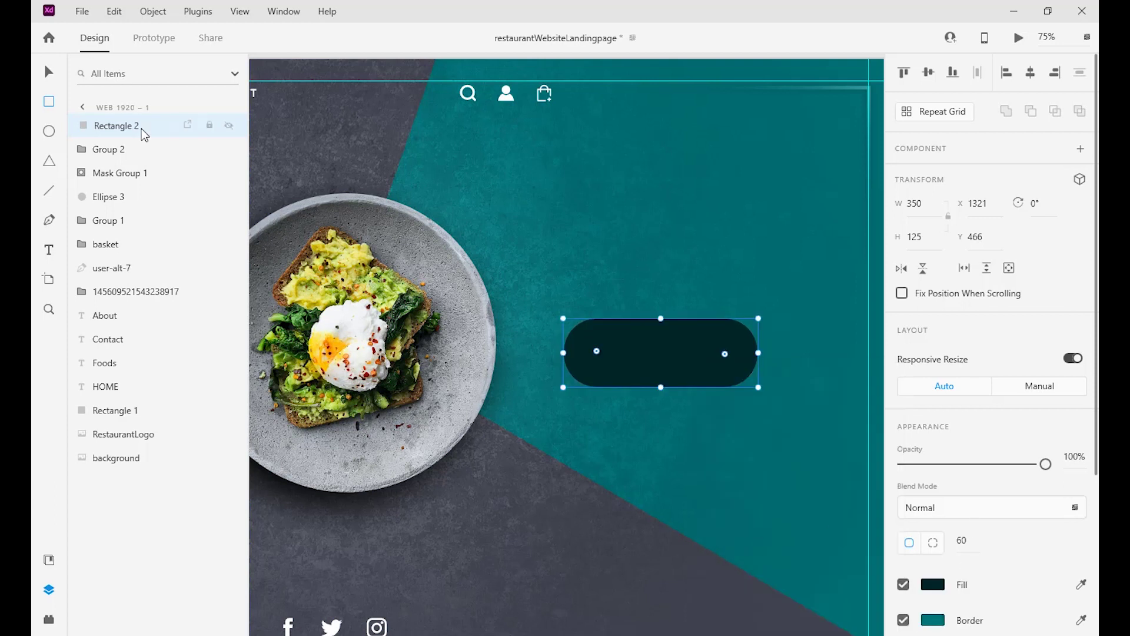
Duplicate the pill beneath the original, fill the copy with #000000 and remove its border
key(ctrl+d)
drag(150, 126, 147, 159)
click(932, 584)
drag(824, 507, 710, 528)
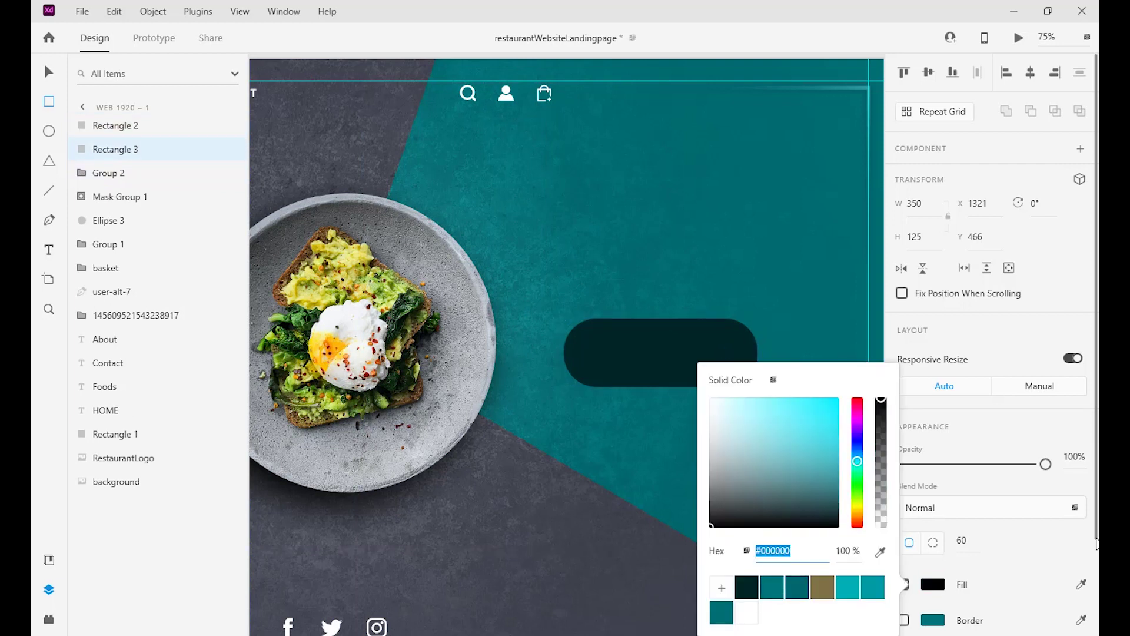
click(903, 620)
Apply an object blur of 9 to the black copy and lower its opacity to form a shadow
scroll(978, 584, down, 2)
click(977, 582)
drag(938, 610, 947, 612)
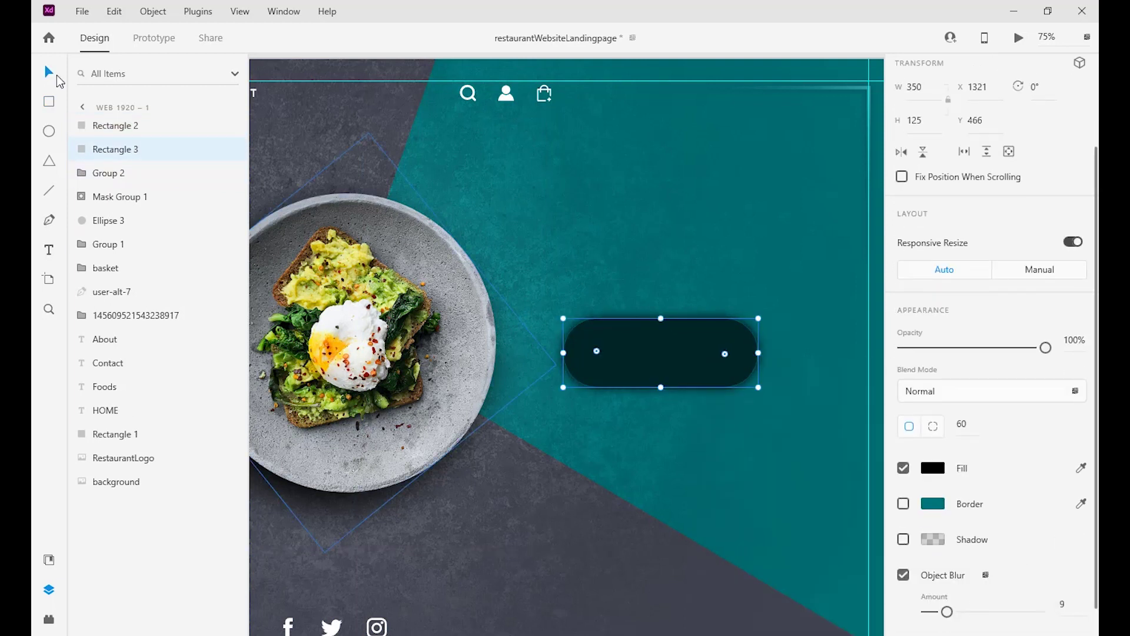
drag(1045, 347, 991, 350)
Group the dark pill with its blurred shadow copy
click(109, 127)
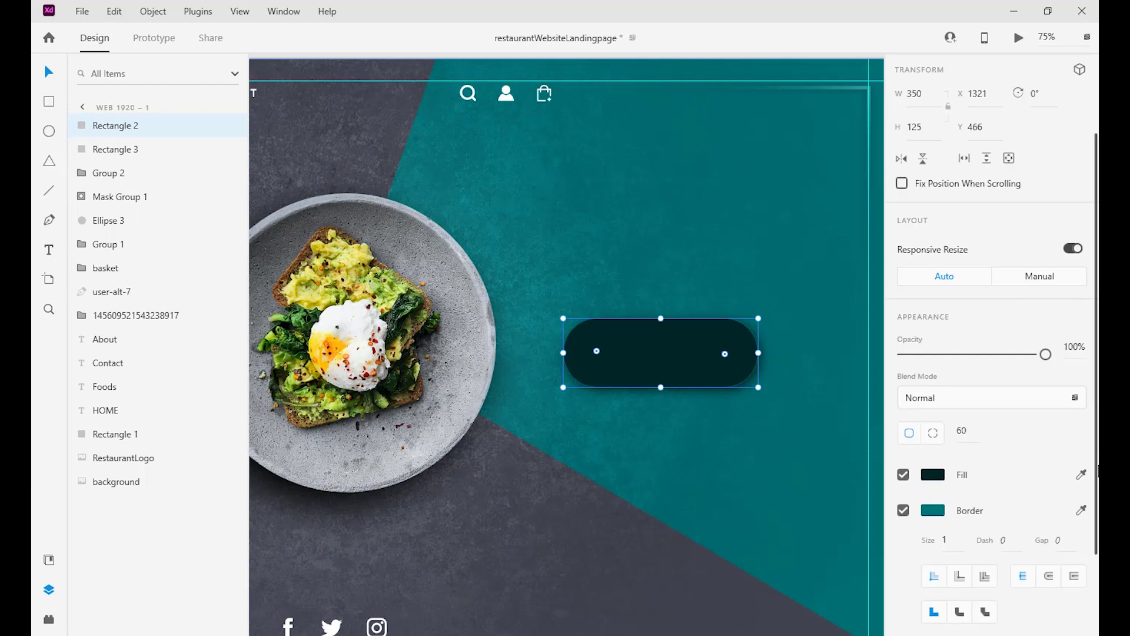
scroll(989, 383, down, 2)
shift+click(121, 151)
key(ctrl+g)
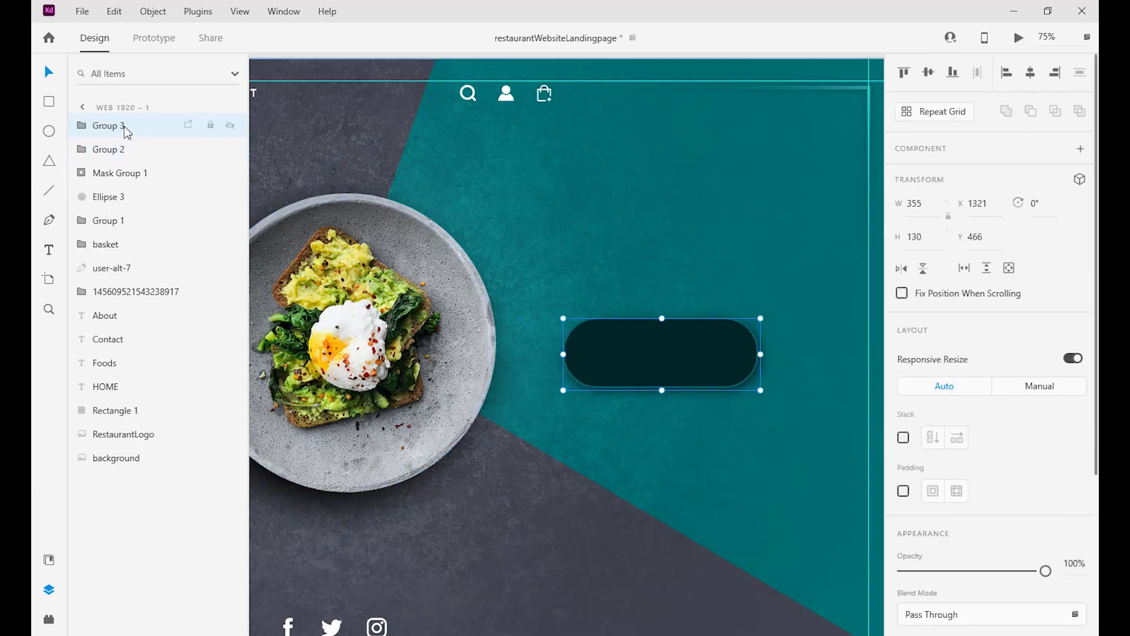
Place two progressively smaller copies of the pill group below the original, about 227 by 81 and 168 by 60
alt+drag(666, 348, 640, 438)
drag(731, 474, 584, 492)
key(Down)
key(ctrl+z)
alt+drag(619, 434, 595, 509)
drag(566, 492, 562, 492)
drag(628, 438, 628, 436)
click(565, 490)
Fill the top rectangle of the medium pill group with a saved teal swatch
double_click(600, 427)
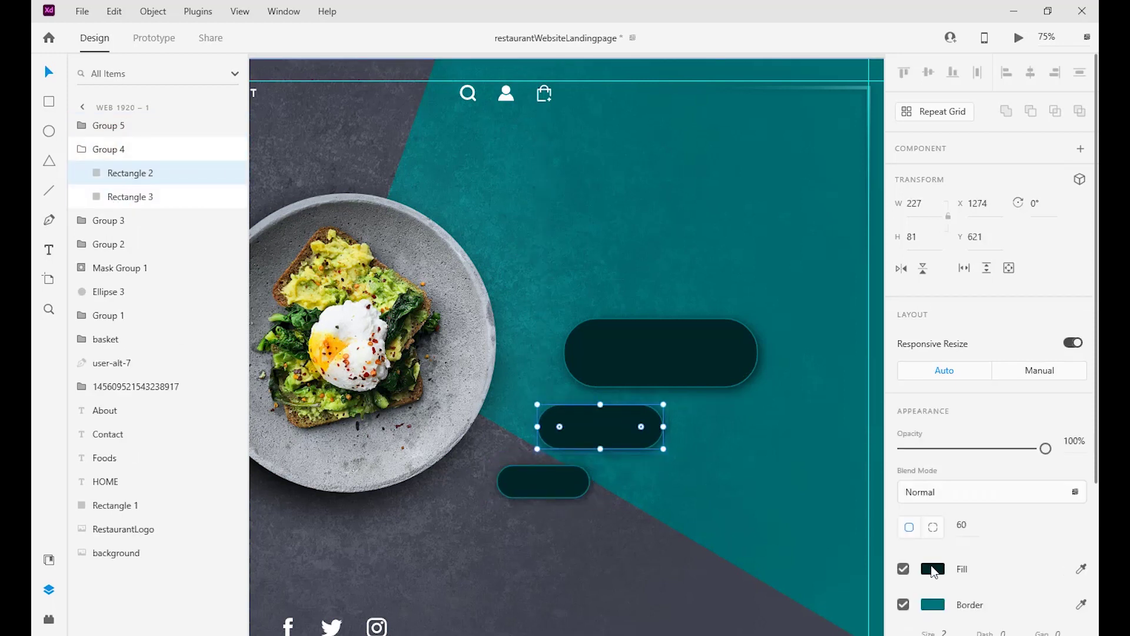
click(933, 569)
click(847, 587)
click(778, 588)
click(998, 538)
Fill the top rectangle of the smallest pill group with the saved teal #00686C
click(542, 483)
click(81, 125)
click(130, 150)
click(933, 569)
click(794, 588)
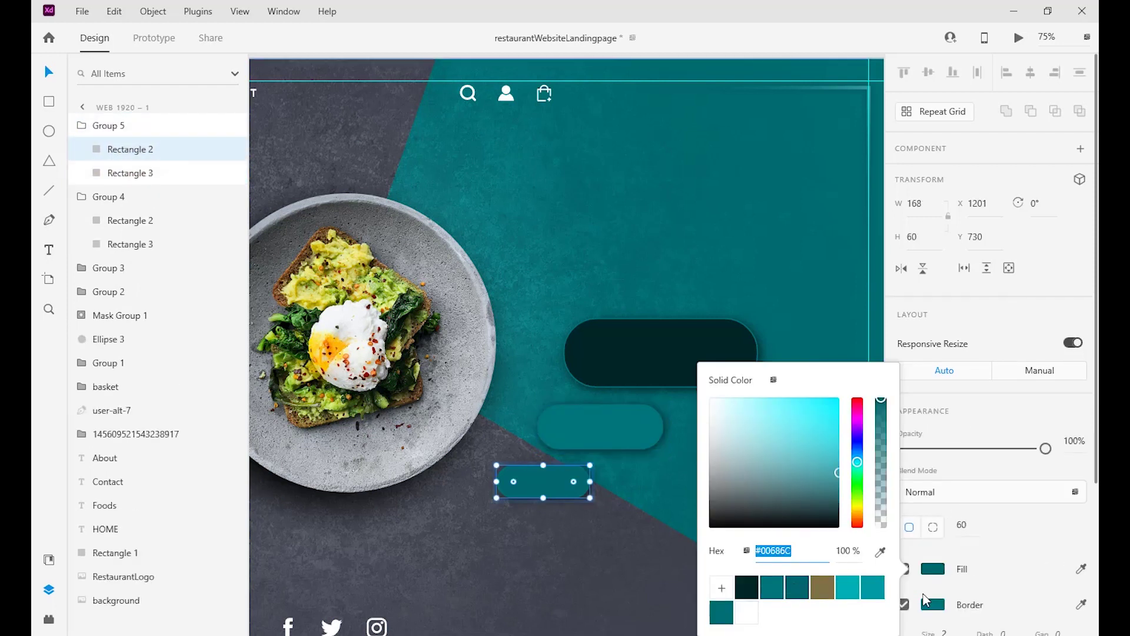
Remove the borders from the smallest and medium teal pills
click(904, 604)
click(130, 221)
click(904, 605)
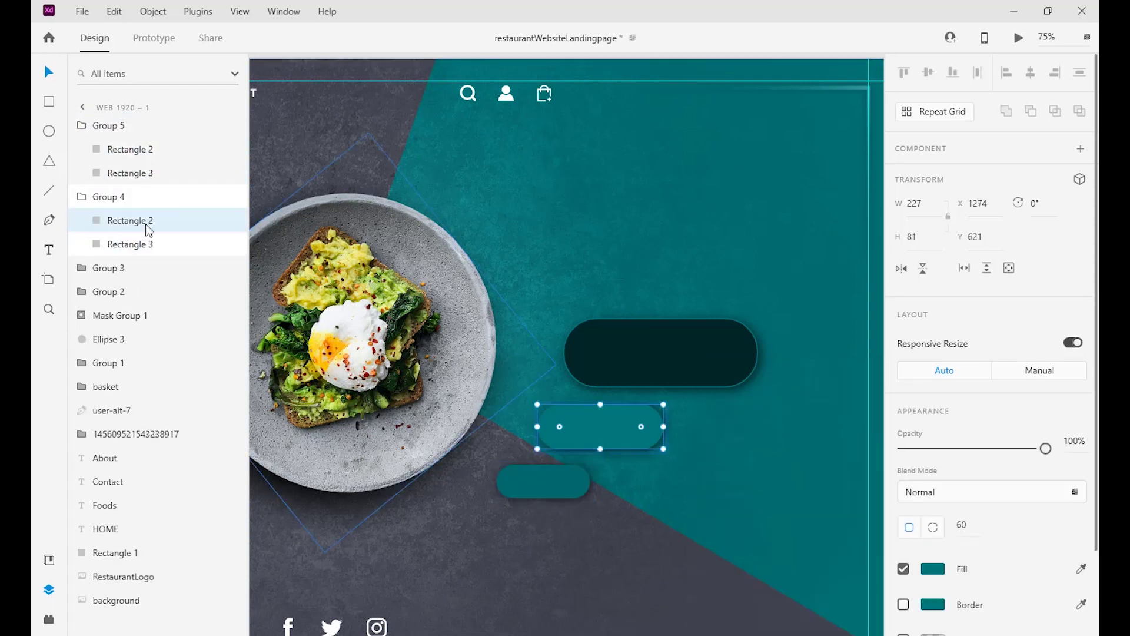
Duplicate the two teal pill groups above the dark pill and flip the copies vertically
click(81, 197)
click(82, 125)
click(106, 127)
shift+click(99, 151)
drag(579, 419, 589, 206)
right_click(590, 276)
click(923, 269)
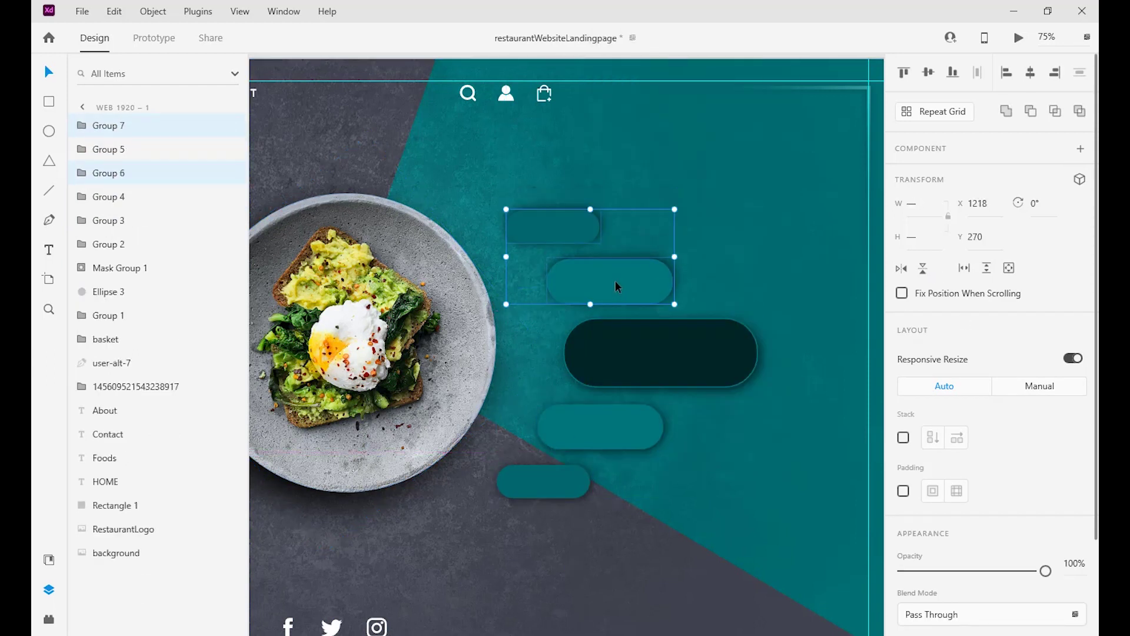
Copy the masked plate photo over the pills, scale it to about 300 px and move it above all other layers
click(465, 203)
drag(486, 331, 840, 354)
drag(723, 156, 703, 341)
drag(120, 272, 119, 120)
drag(704, 436, 717, 332)
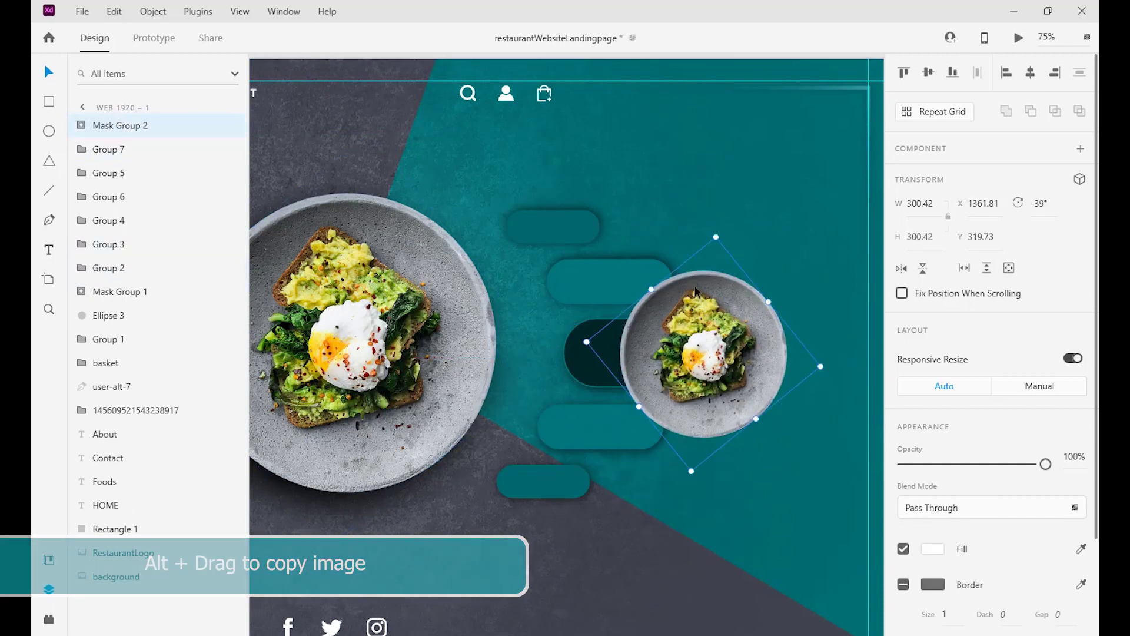
Shrink the plate copy to about 83 px and place it inside the right end of the dark pill
drag(716, 238, 710, 376)
drag(701, 437, 721, 364)
drag(720, 308, 721, 358)
drag(692, 352, 678, 355)
Import the burger and fries photo pexels-engin-akyurt-2282528 into the artboard
click(140, 154)
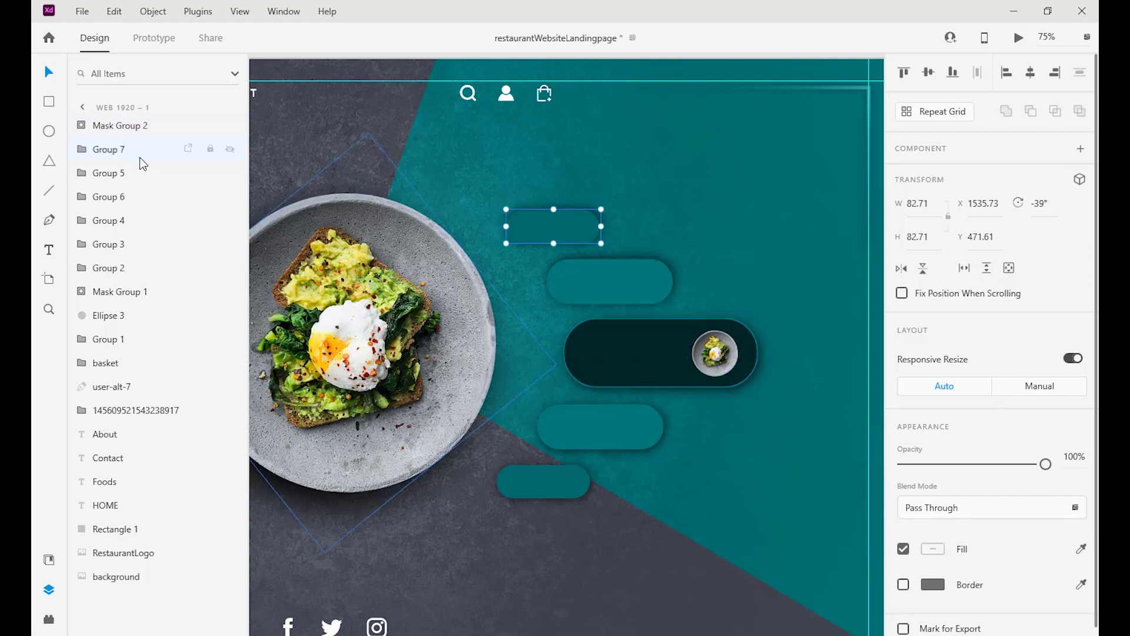
click(82, 11)
click(118, 331)
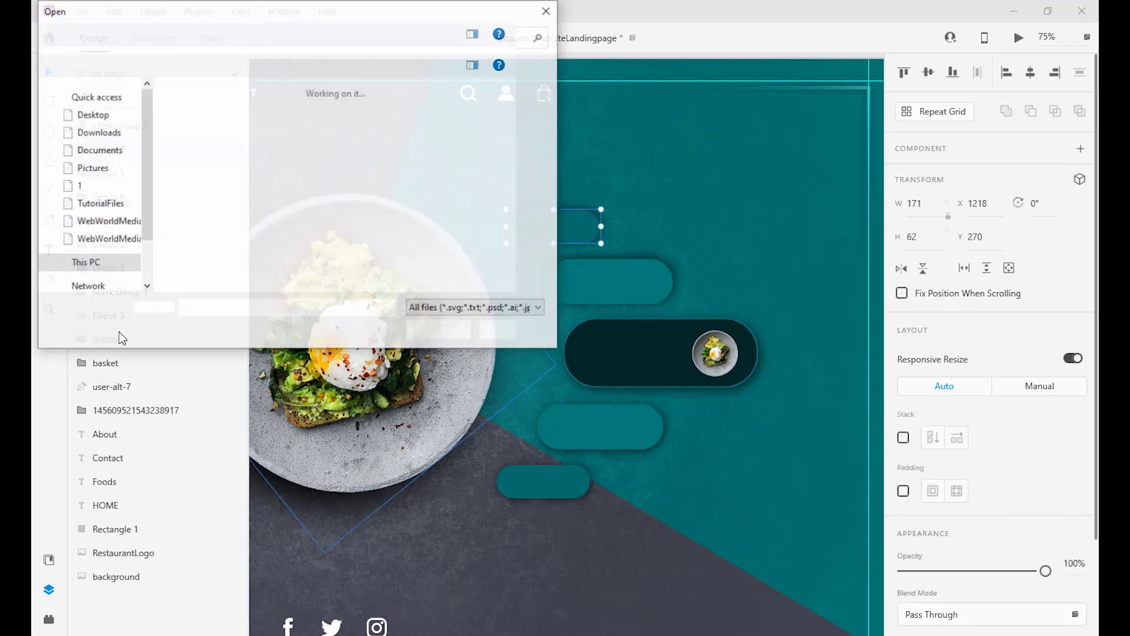
scroll(552, 179, down, 3)
click(205, 162)
click(440, 331)
Scale the imported burger photo down to about 1239 by 826 and position it over the artboard
key(ctrl+minus)
key(ctrl+minus)
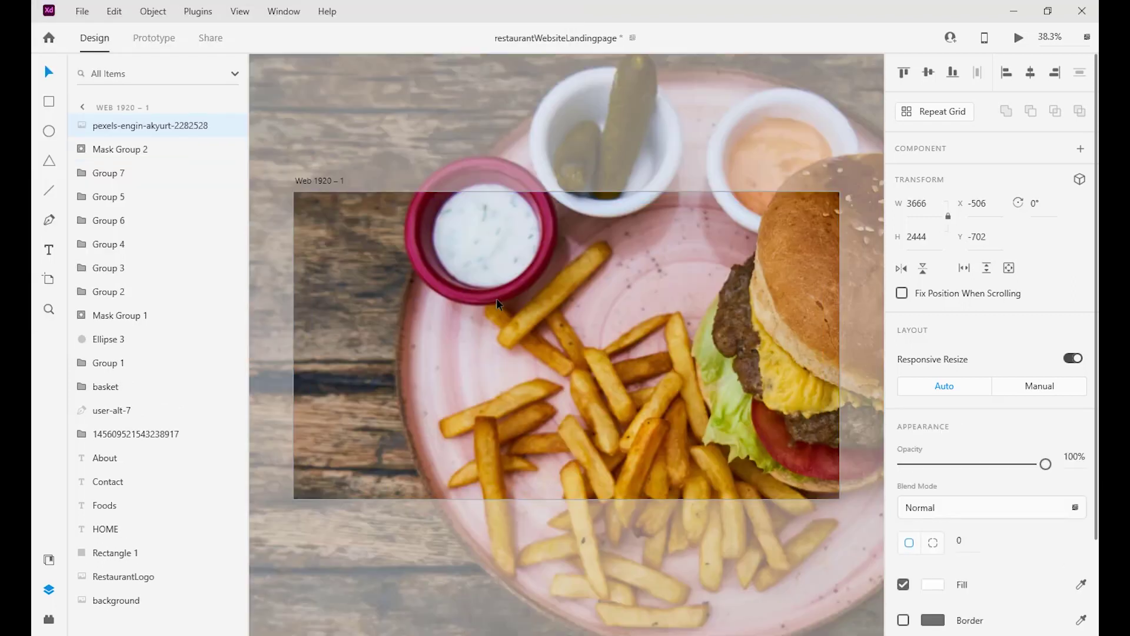
key(ctrl+plus)
key(alt+f)
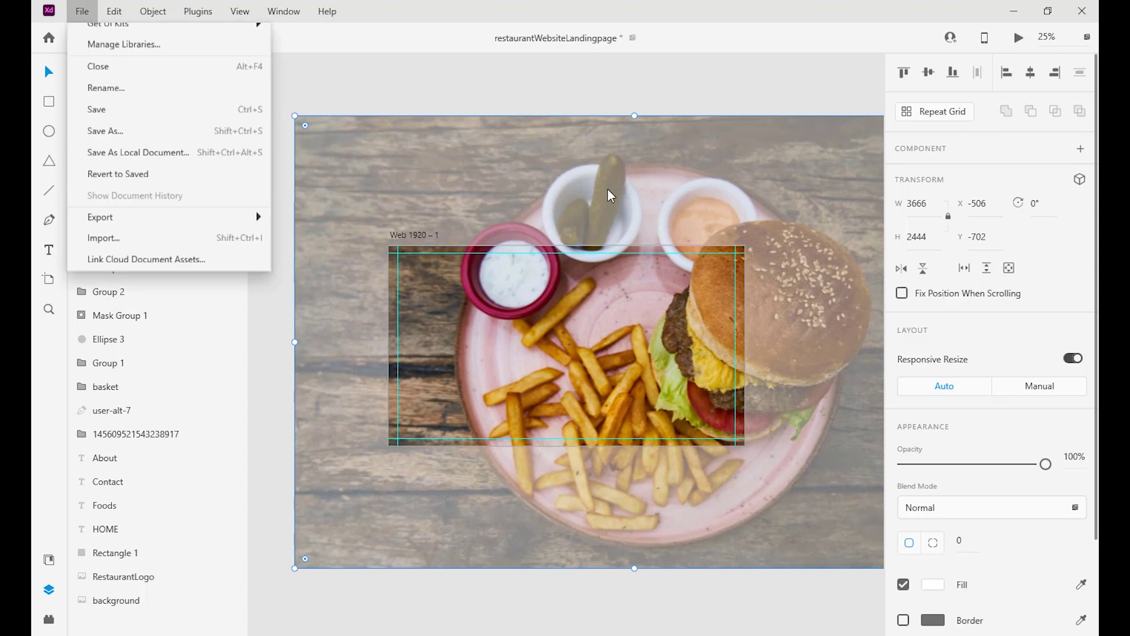
click(652, 93)
click(639, 321)
drag(296, 115, 745, 415)
drag(824, 503, 539, 360)
Open the burger photo for editing in Photoshop
scroll(600, 336, up, 3)
key(p)
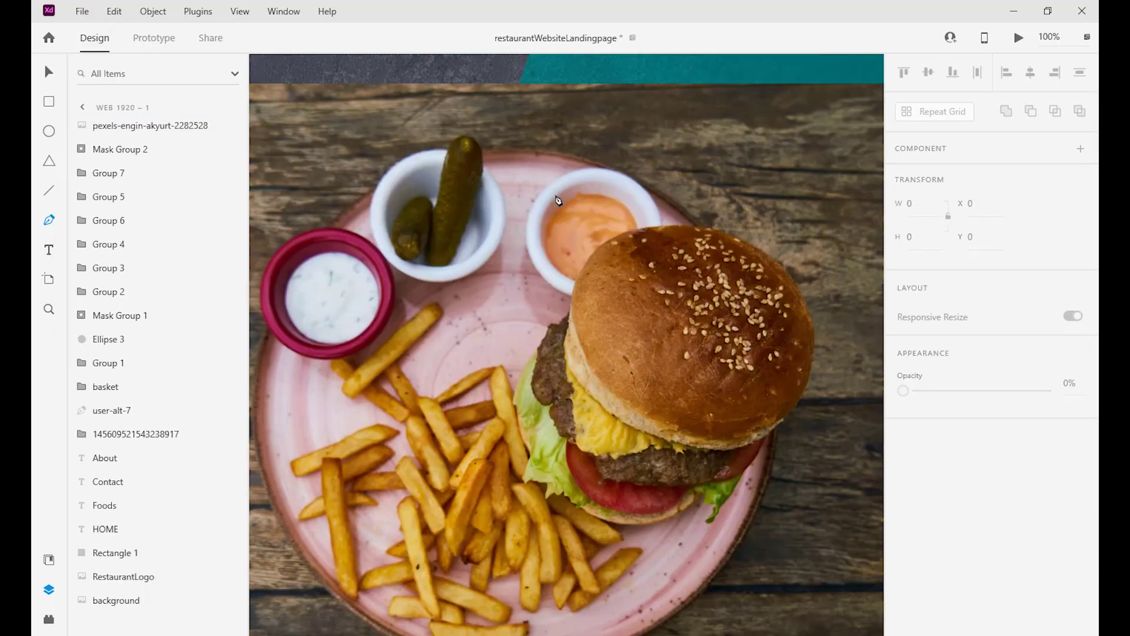
right_click(622, 263)
key(Escape)
right_click(549, 237)
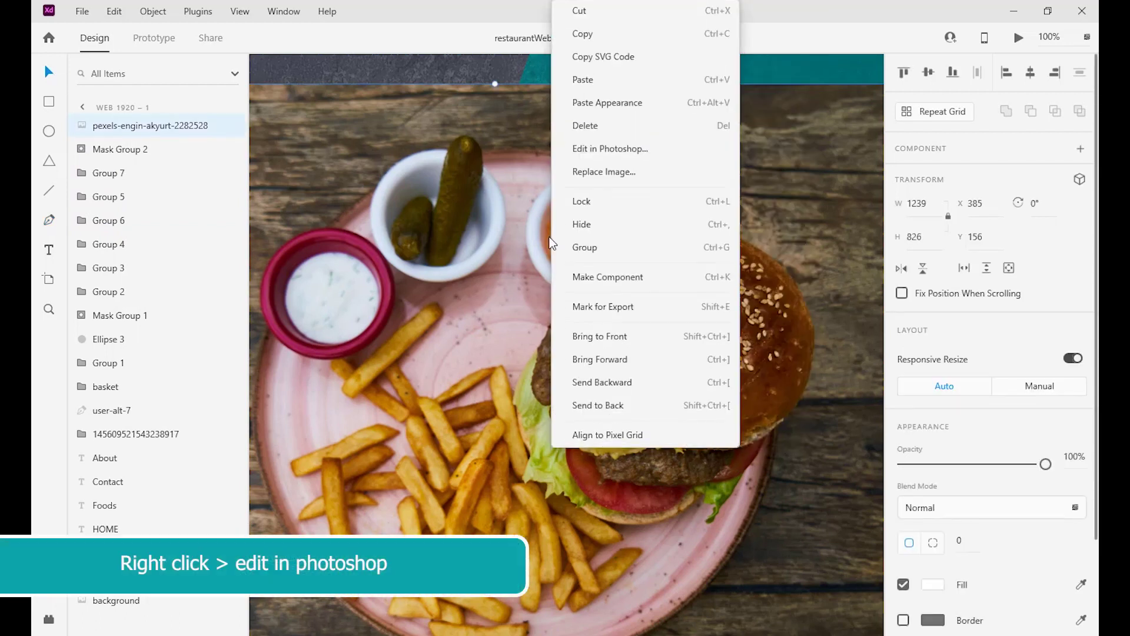
click(603, 150)
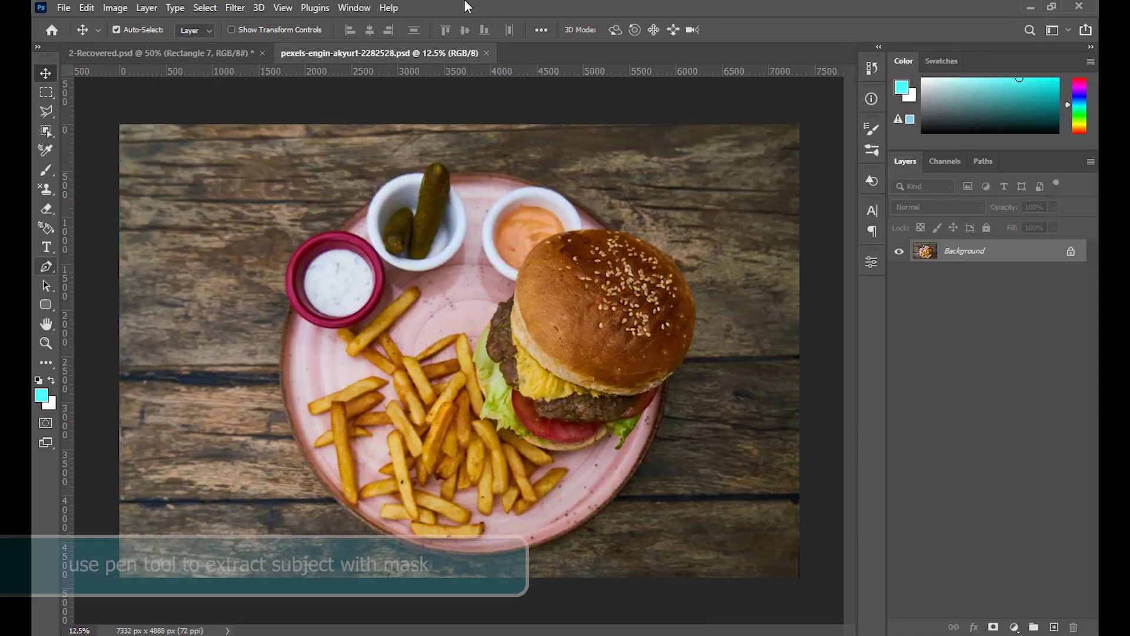
Trace a closed Pen tool path around the plate, burger bun, sauce bowls and pickle in the burger photo
key(p)
key(ctrl+plus)
click(449, 116)
drag(665, 191, 796, 350)
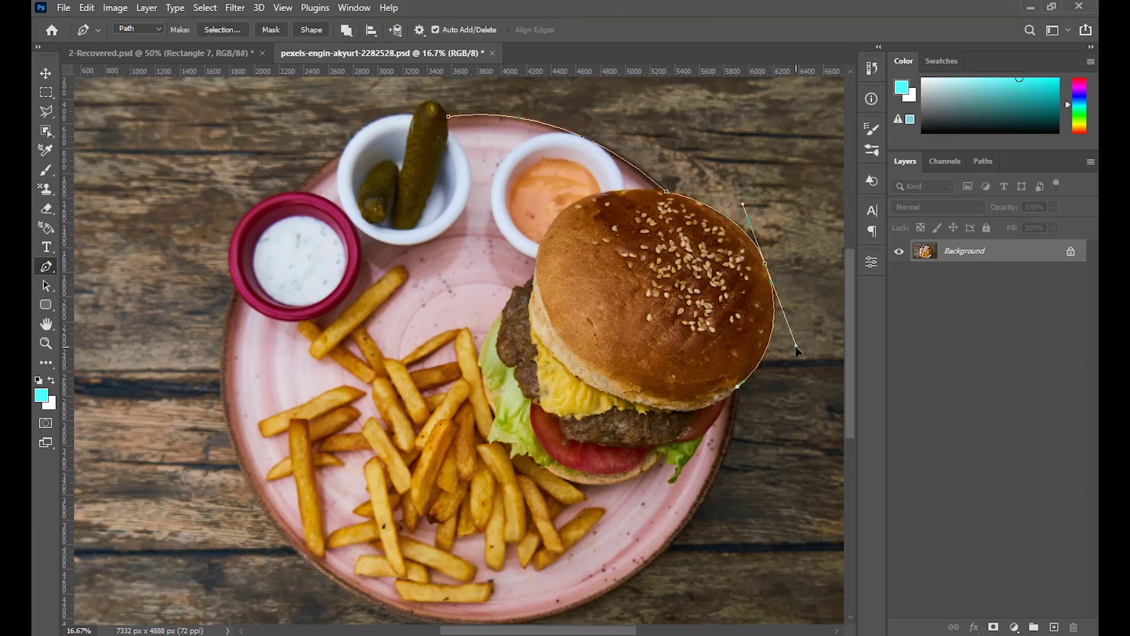
drag(589, 605, 448, 483)
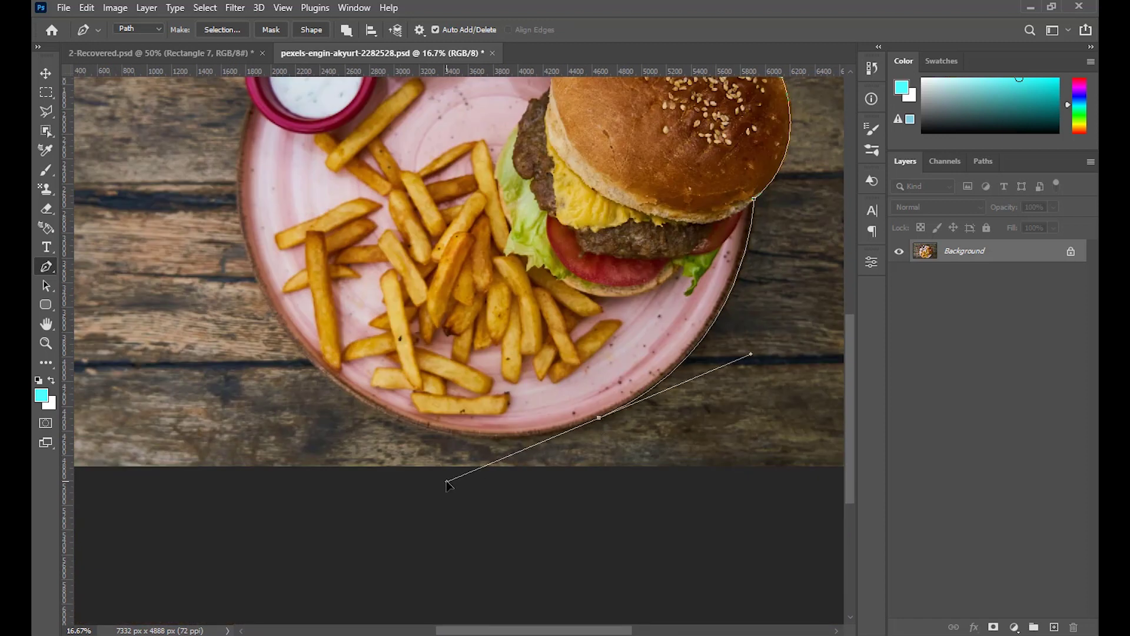
drag(263, 292, 222, 198)
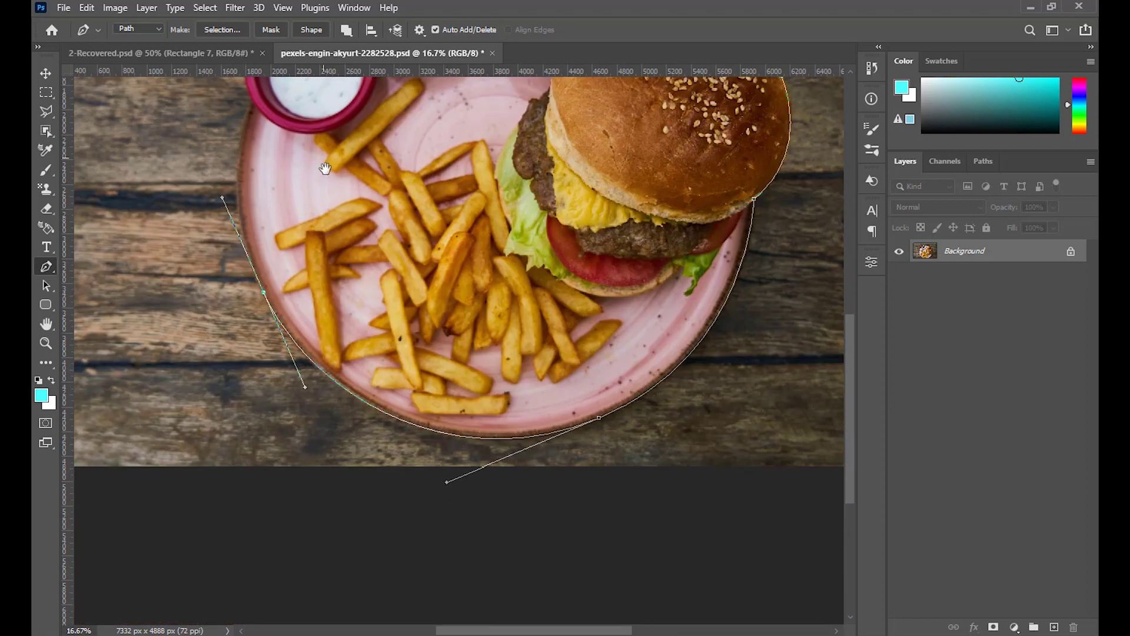
drag(325, 168, 461, 413)
click(387, 347)
drag(388, 284, 404, 252)
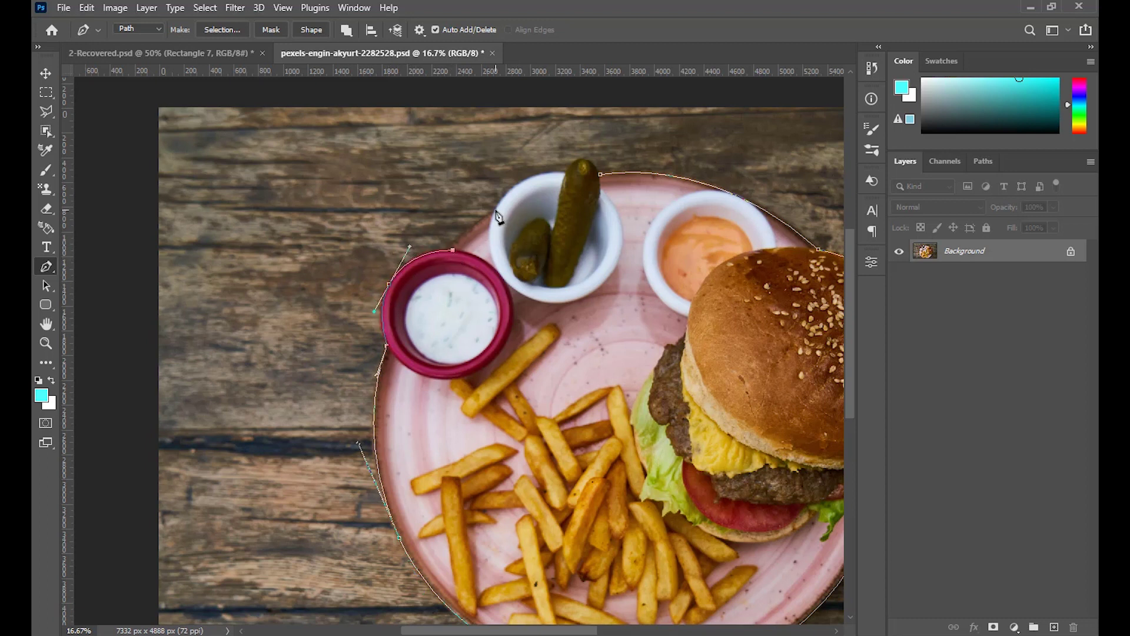
key(ctrl+z)
alt+click(495, 210)
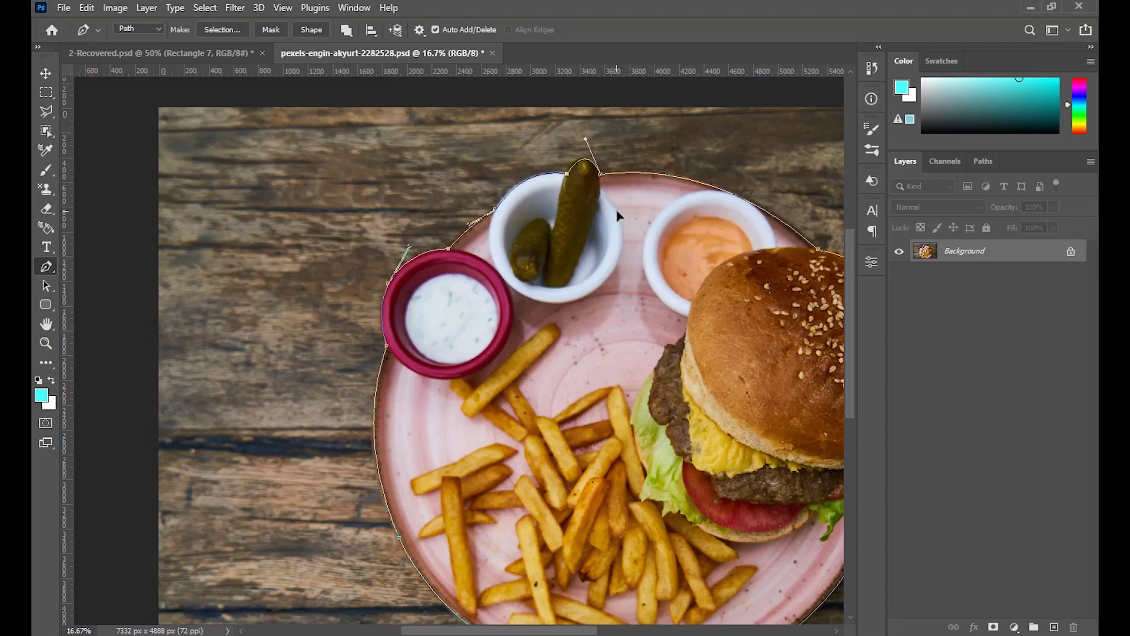
Convert the path to a selection, mask out the wooden background, and close the burger file with its changes saved
right_click(584, 296)
click(624, 360)
click(1001, 165)
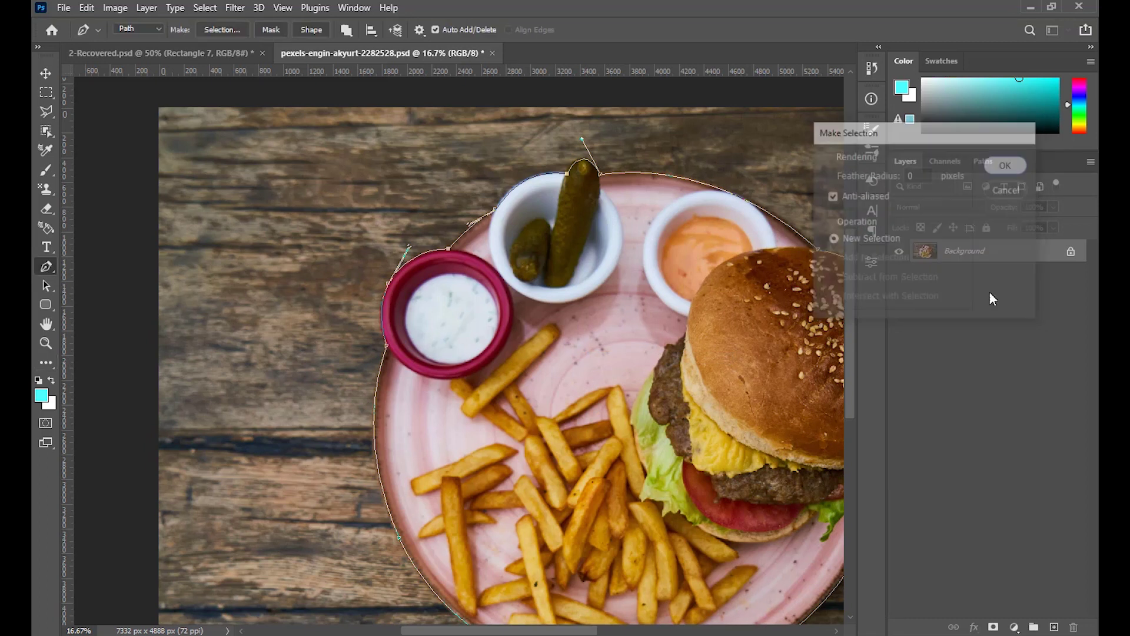
click(993, 627)
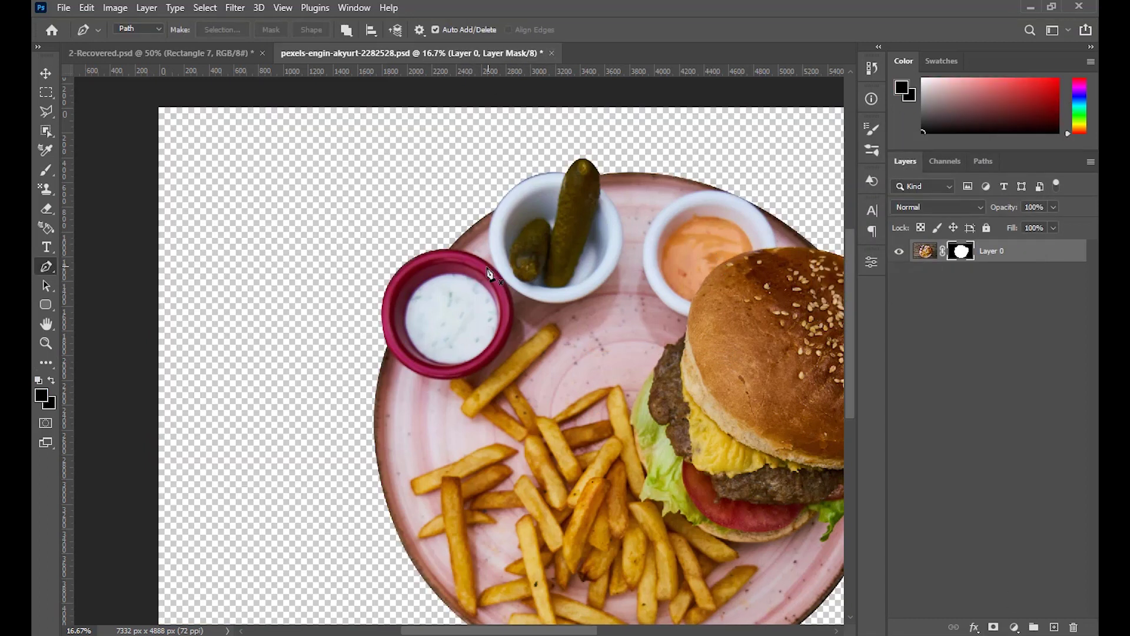
click(552, 53)
click(494, 245)
click(1004, 176)
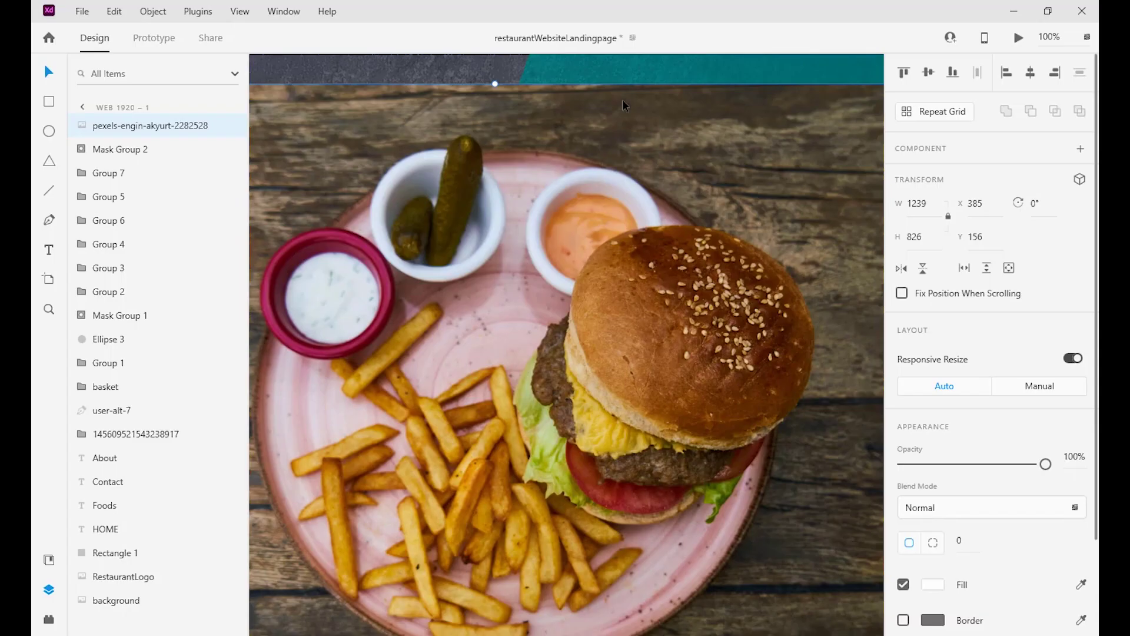
Switch back to Adobe XD, shrink the burger plate cutout, and place it inside the right end of the topmost pill
click(624, 101)
click(588, 229)
key(ctrl+t)
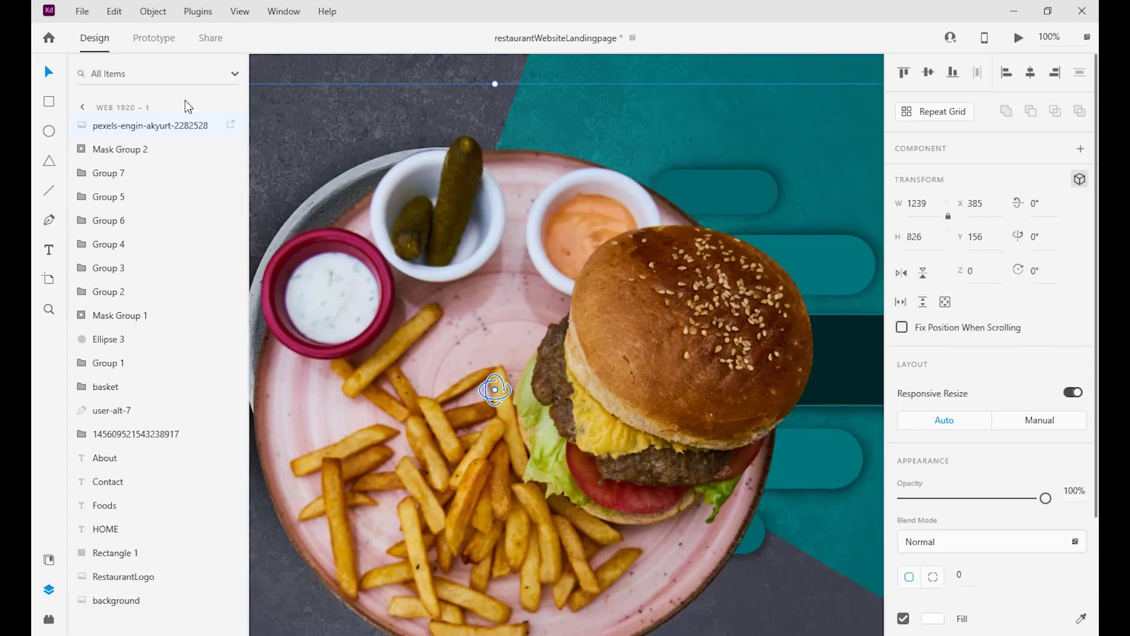
drag(495, 86, 495, 456)
drag(532, 555, 735, 196)
drag(698, 94, 750, 183)
drag(703, 152, 767, 200)
click(686, 246)
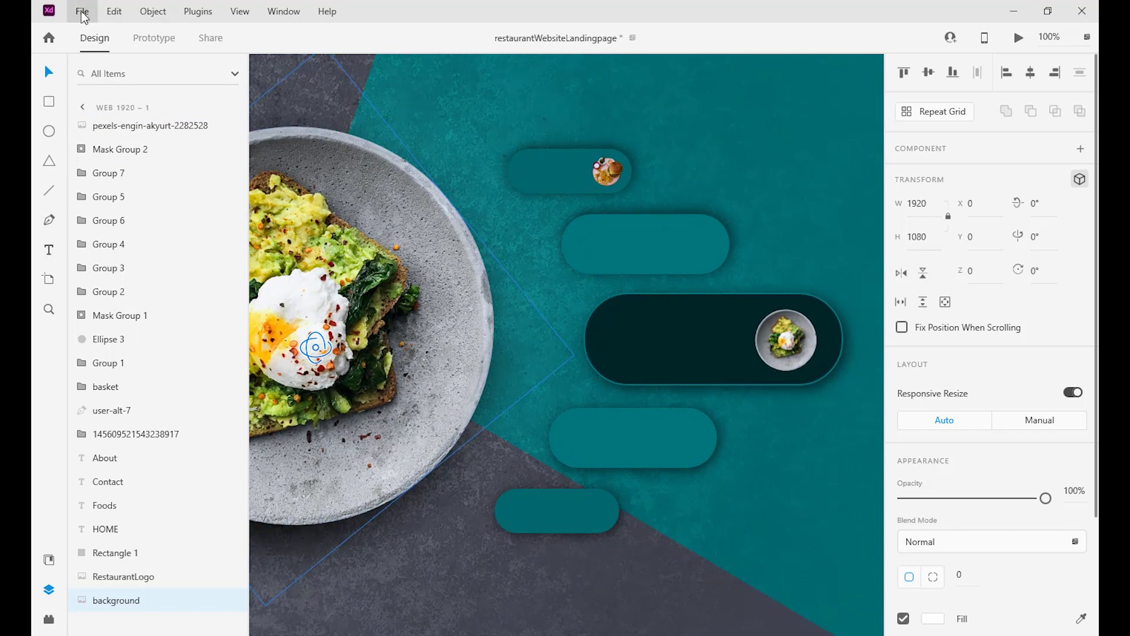
Import the pizza photo pizza-4952509 into the artboard and open it for editing in Photoshop
click(82, 15)
click(164, 323)
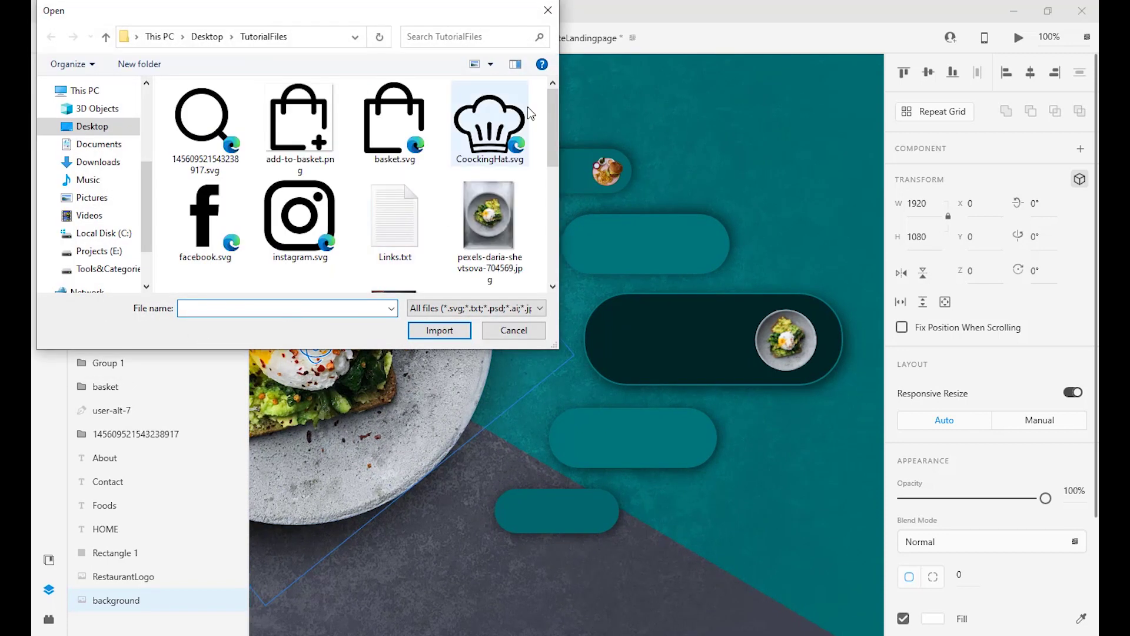
scroll(553, 185, down, 3)
click(488, 133)
click(440, 330)
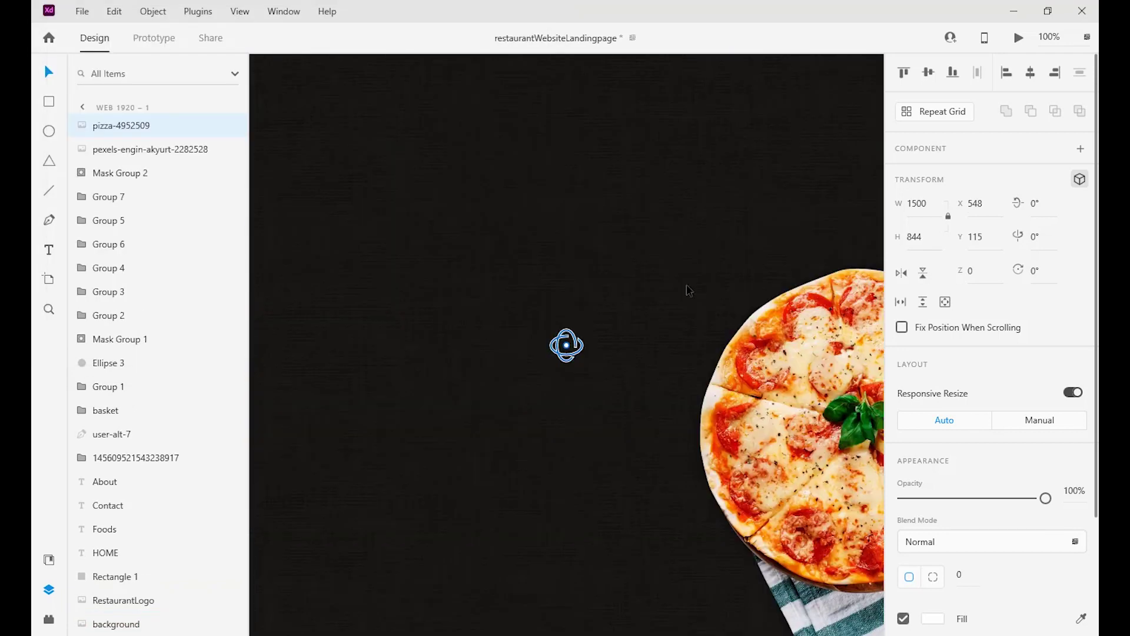
right_click(574, 265)
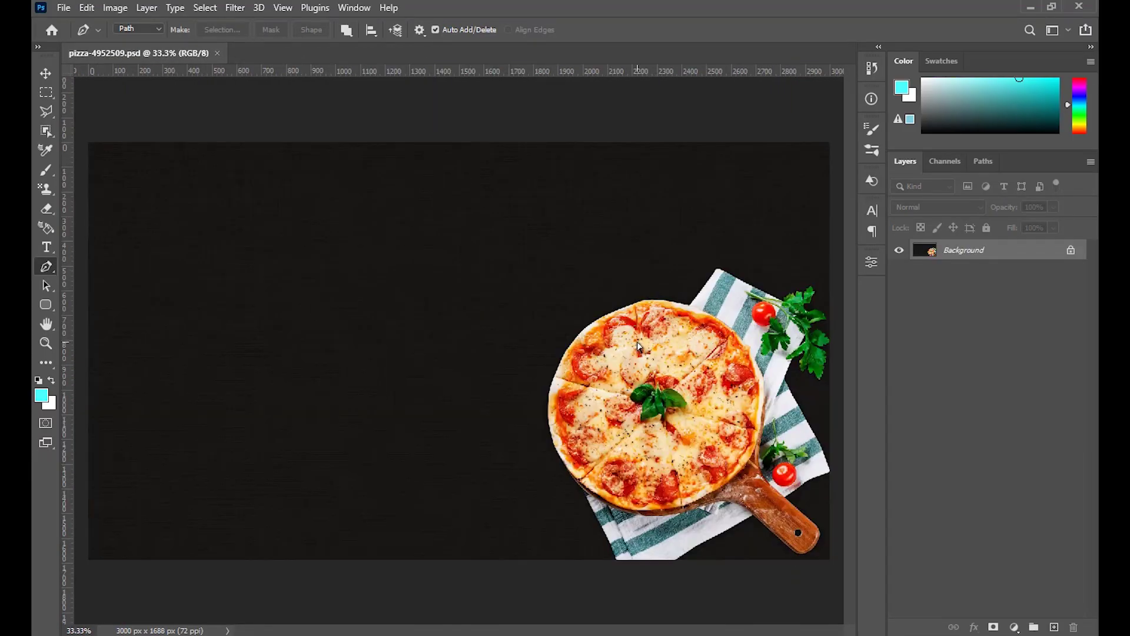
Trace a closed Pen tool path around the round edge of the pizza
scroll(638, 347, up, 1)
drag(606, 343, 345, 257)
scroll(344, 258, up, 1)
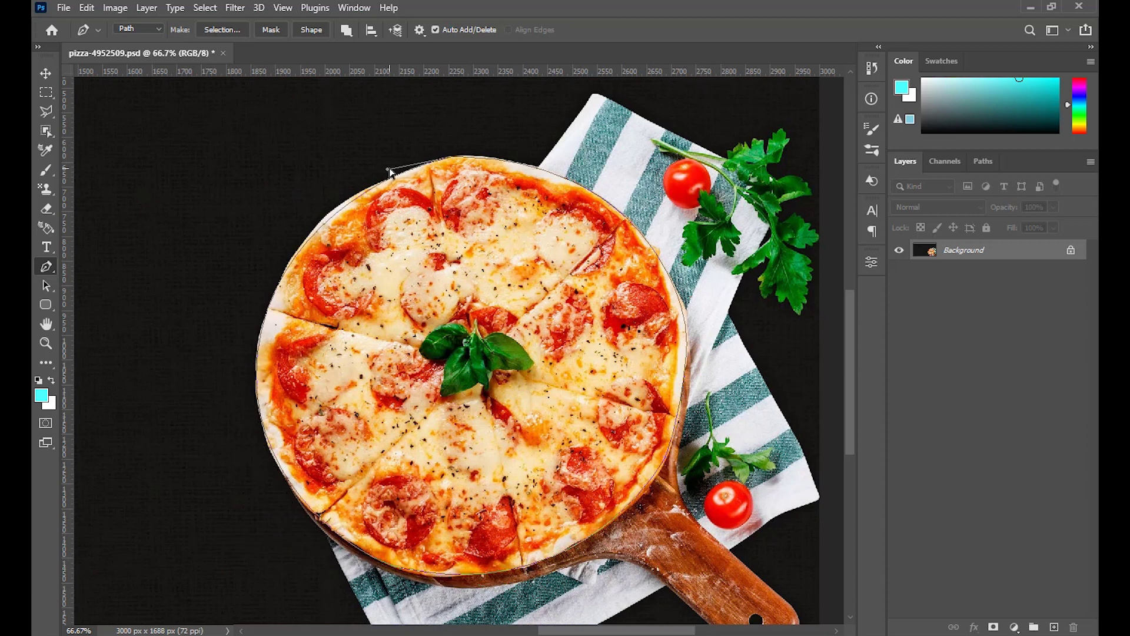
click(46, 74)
click(42, 266)
drag(376, 172, 349, 186)
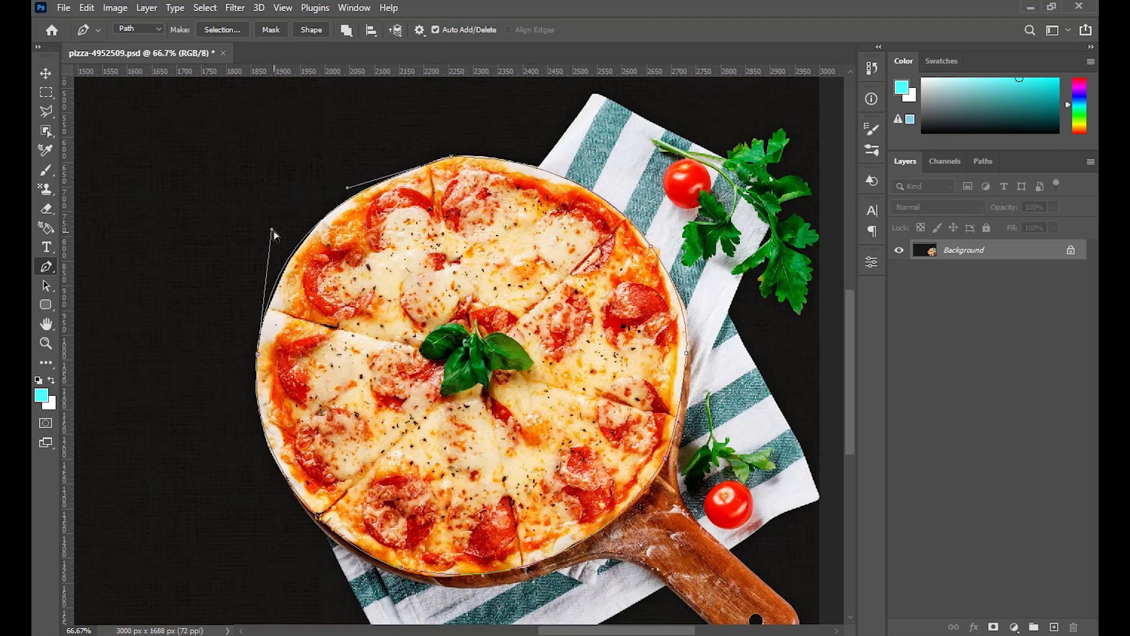
Convert the pizza path to a selection, mask out everything around it, and close the file with its changes saved
right_click(569, 379)
click(629, 101)
click(1005, 154)
click(993, 627)
click(282, 53)
click(500, 246)
click(1007, 181)
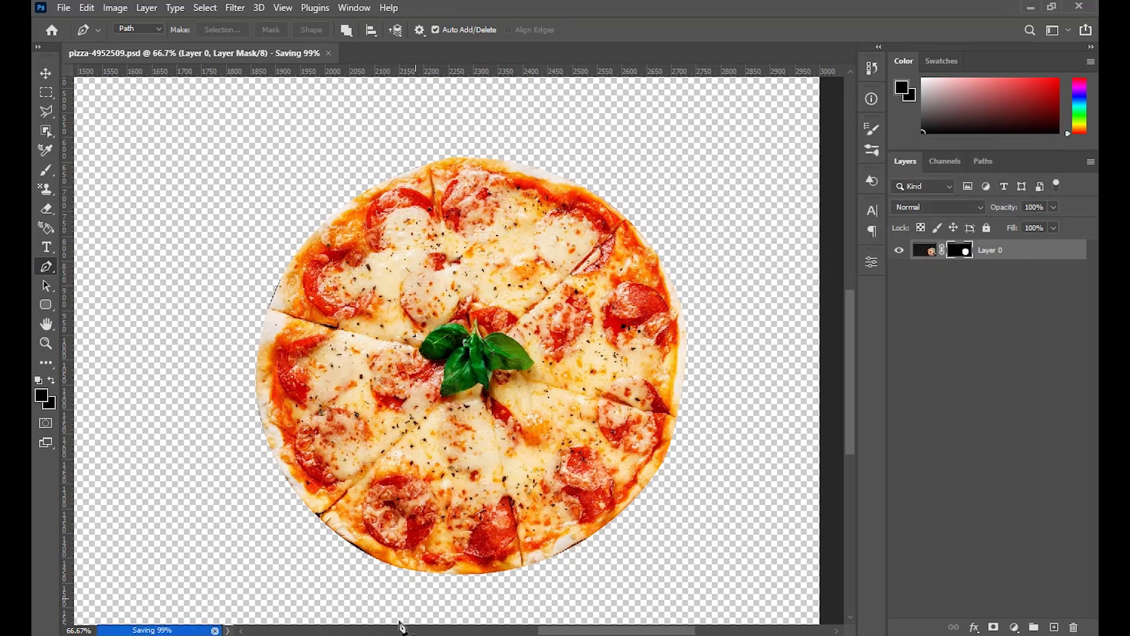
Switch back to Adobe XD, scale the pizza cutout down roughly, and move it over the pill selectors
mouse_move(414, 633)
click(363, 580)
key(ctrl+t)
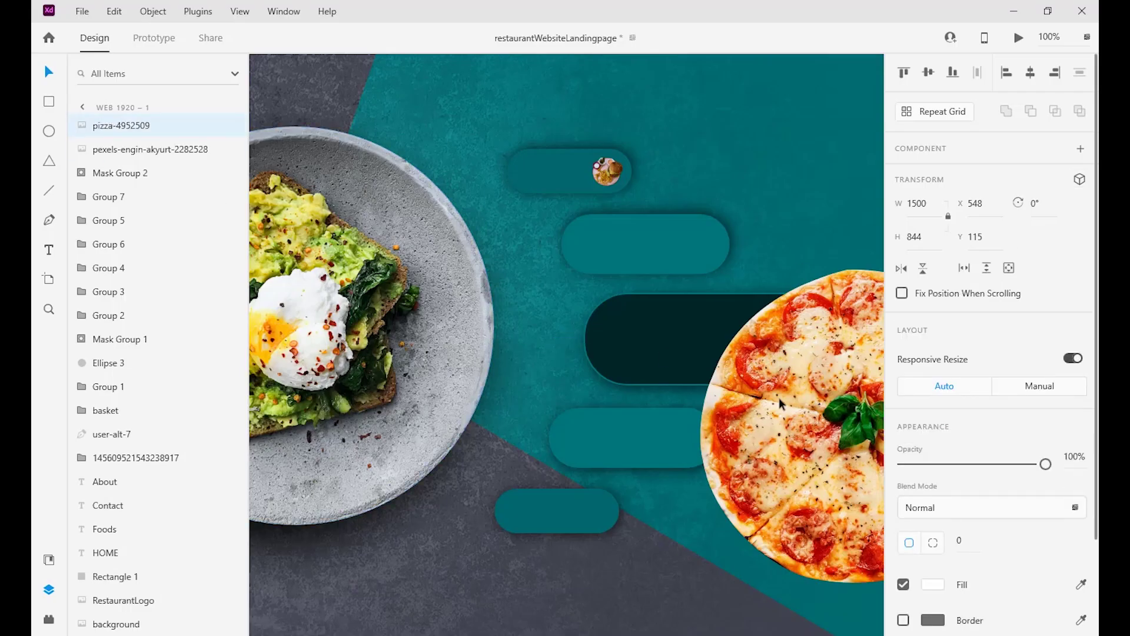
drag(779, 397, 522, 322)
key(ctrl+minus)
drag(788, 61, 594, 296)
drag(294, 439, 698, 258)
drag(770, 115, 554, 294)
Shrink the pizza image to about 200 by 113 px and place the pizza inside the second pill's right end
key(ctrl+plus)
drag(518, 335, 753, 291)
drag(760, 116, 525, 246)
drag(486, 348, 657, 295)
drag(680, 197, 627, 228)
drag(591, 300, 637, 292)
drag(671, 218, 681, 213)
drag(646, 292, 642, 295)
Import the pasta photo pexels-javier-disabato-4190997 into the artboard
scroll(643, 294, down, 5)
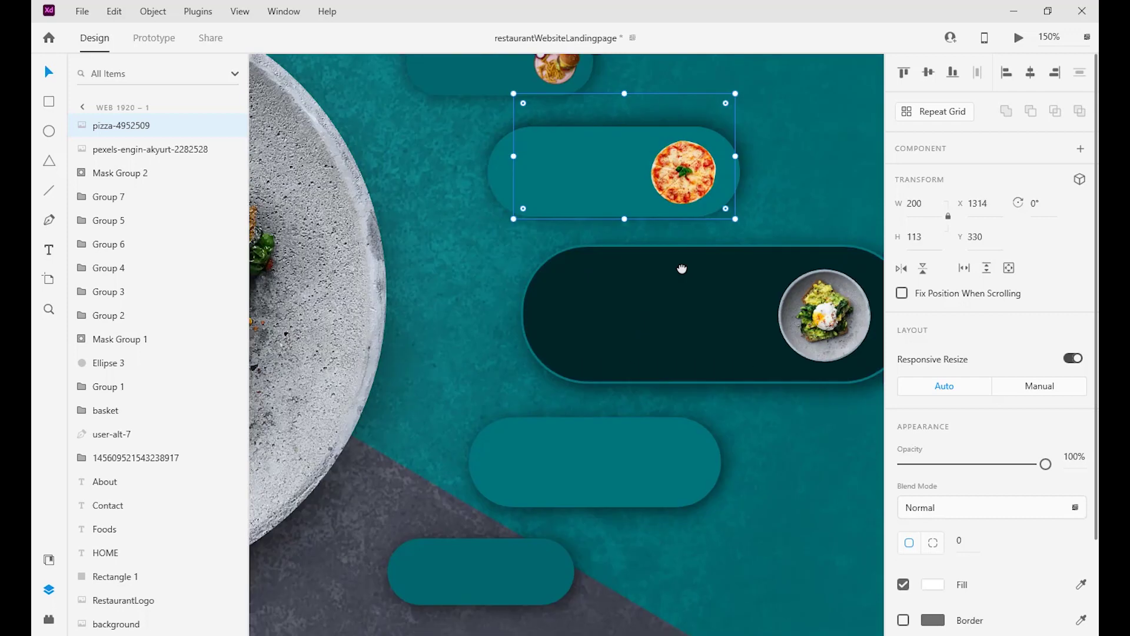
click(78, 16)
click(115, 329)
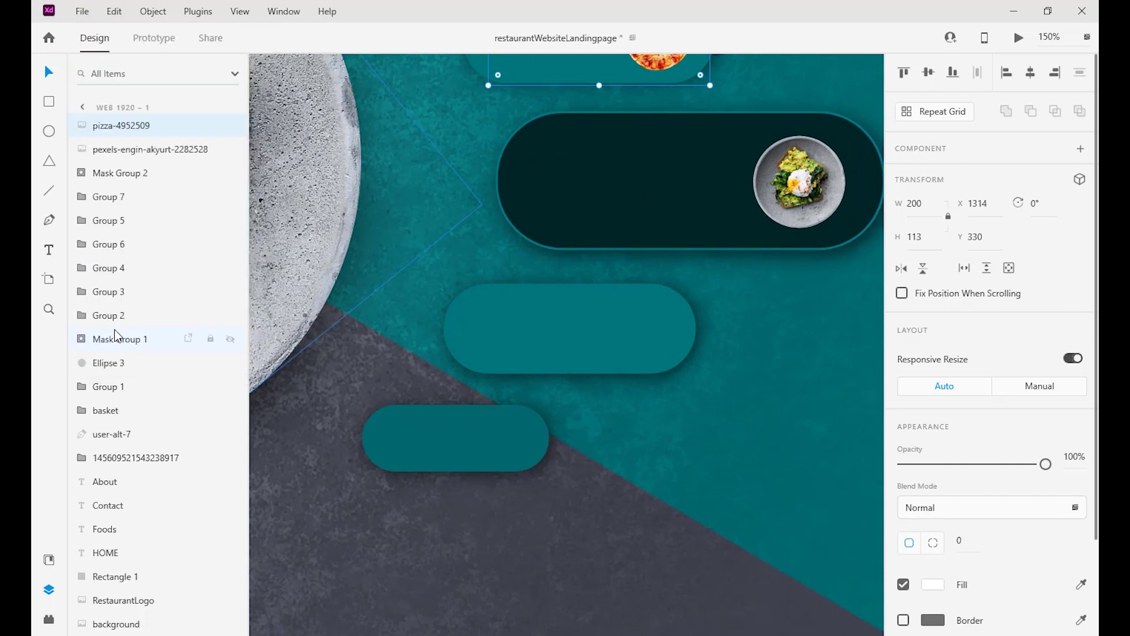
drag(552, 126, 545, 155)
click(299, 185)
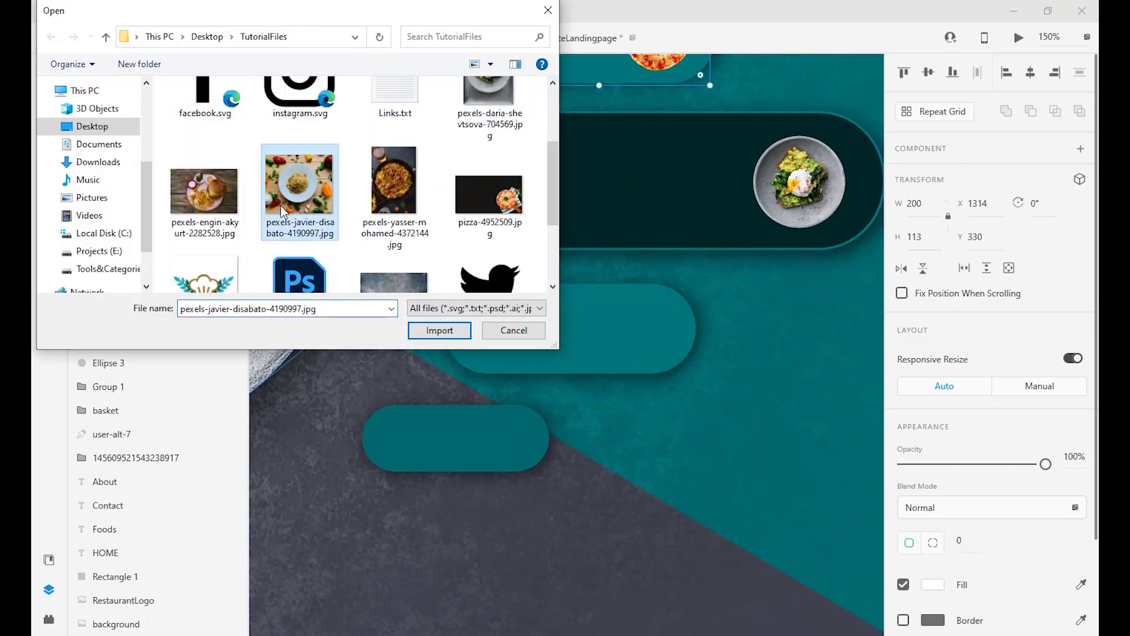
click(439, 330)
Draw a semi-transparent ellipse of about 693 by 696 px at 52% opacity, fitted to the pasta plate's edge
key(e)
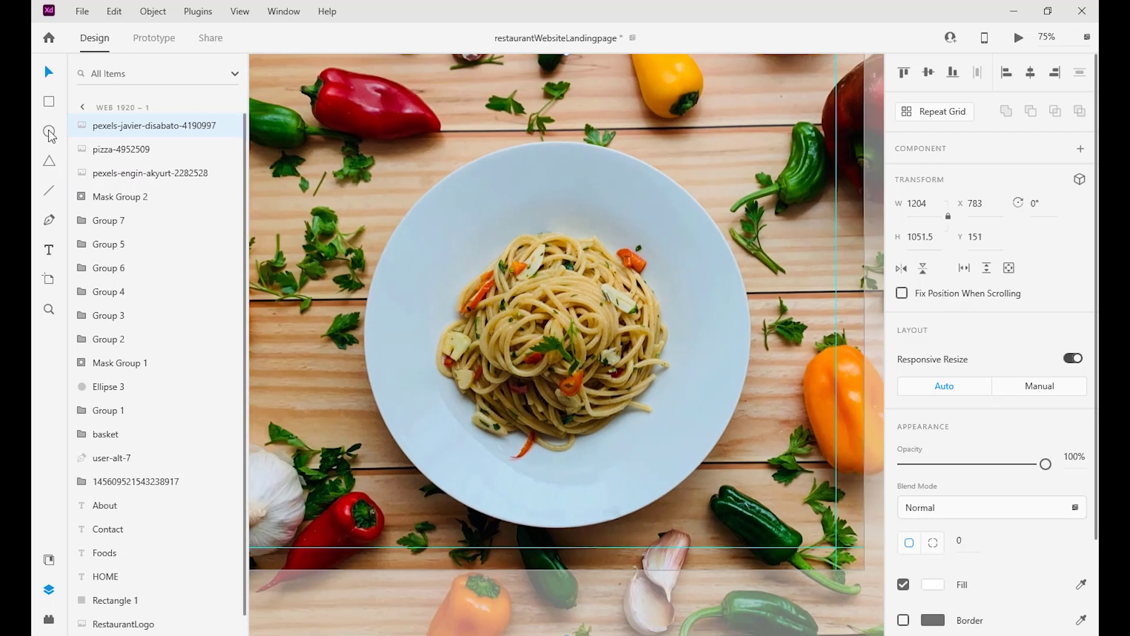
drag(383, 140, 748, 523)
drag(1046, 464, 977, 464)
drag(383, 332, 366, 334)
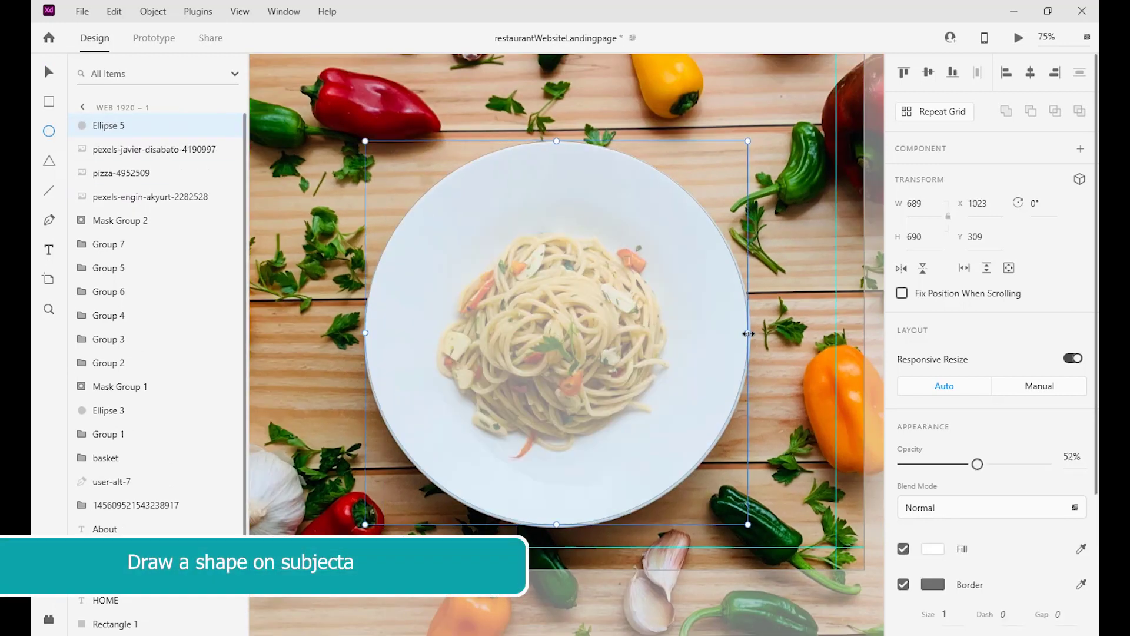
drag(750, 335, 751, 335)
drag(558, 525, 558, 527)
Mask the pasta photo with the ellipse and make the ellipse inside the mask group fully transparent
click(110, 151)
drag(110, 151, 118, 123)
shift+click(131, 149)
right_click(112, 126)
click(171, 349)
click(81, 126)
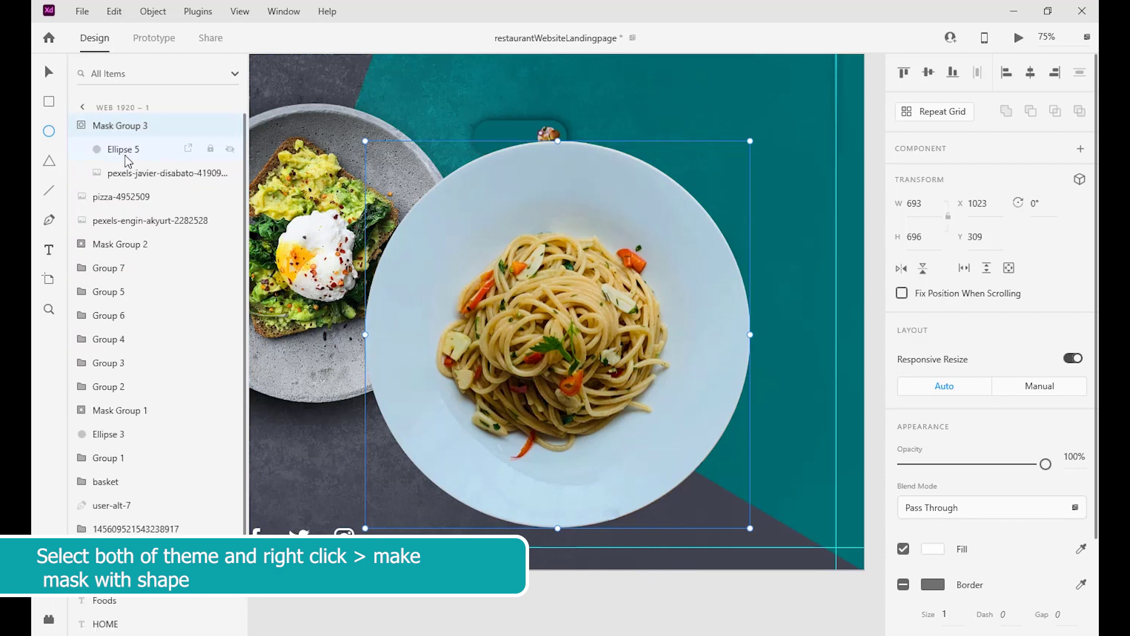
click(125, 152)
drag(977, 450, 902, 451)
Shrink the masked pasta plate to about 58 by 58 px and place it inside the fourth pill's right end
click(136, 125)
drag(749, 142, 450, 442)
click(56, 76)
drag(399, 495, 609, 354)
key(ctrl+=)
drag(752, 256, 667, 300)
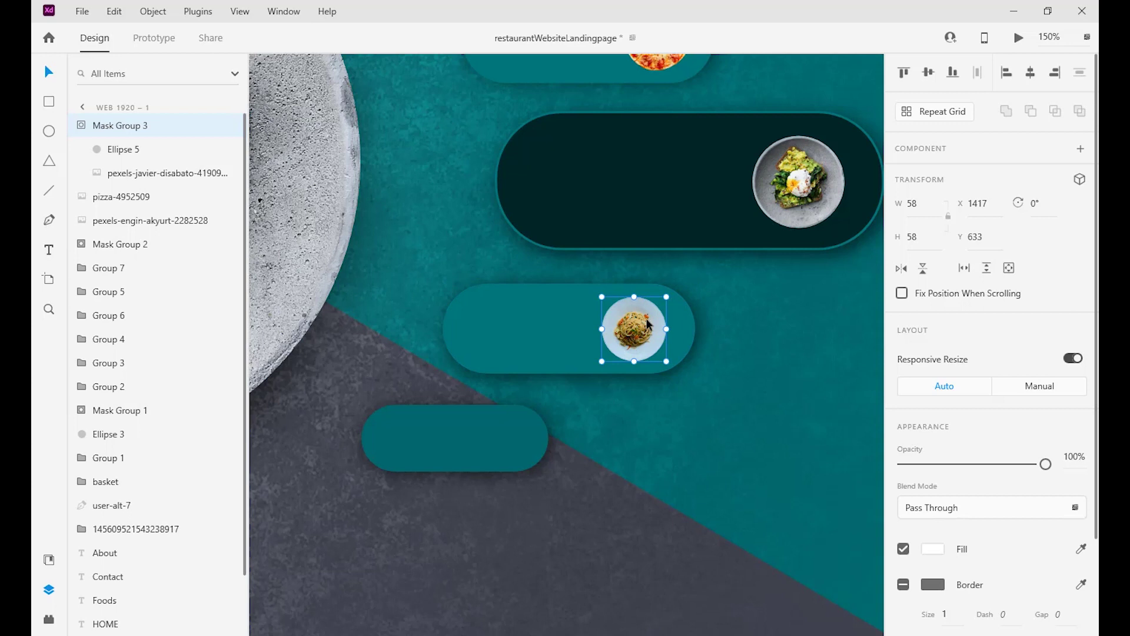
click(641, 391)
Import the chicken and rice photo pexels-yasser-mohamed-4372144 into the artboard
key(ctrl+minus)
drag(595, 335, 695, 371)
click(83, 13)
click(171, 335)
drag(553, 125, 554, 204)
double_click(393, 153)
Move the imported chicken and rice photo over the middle of the artboard, partly covering the large toast plate
key(ctrl+minus)
key(ctrl+minus)
drag(779, 339, 521, 349)
key(ctrl+equal)
key(ctrl+equal)
drag(365, 353, 685, 353)
Draw an ellipse of about 642 by 641 px at 71% opacity, fitted to the round edge of the black pan
key(e)
drag(462, 182, 764, 482)
drag(1045, 463, 1003, 464)
mouse_move(613, 182)
mouse_down()
mouse_move(614, 161)
mouse_move(596, 153)
mouse_up()
key(ctrl+equal)
drag(369, 327, 365, 327)
drag(603, 563, 604, 565)
drag(839, 329, 840, 330)
drag(365, 330, 365, 331)
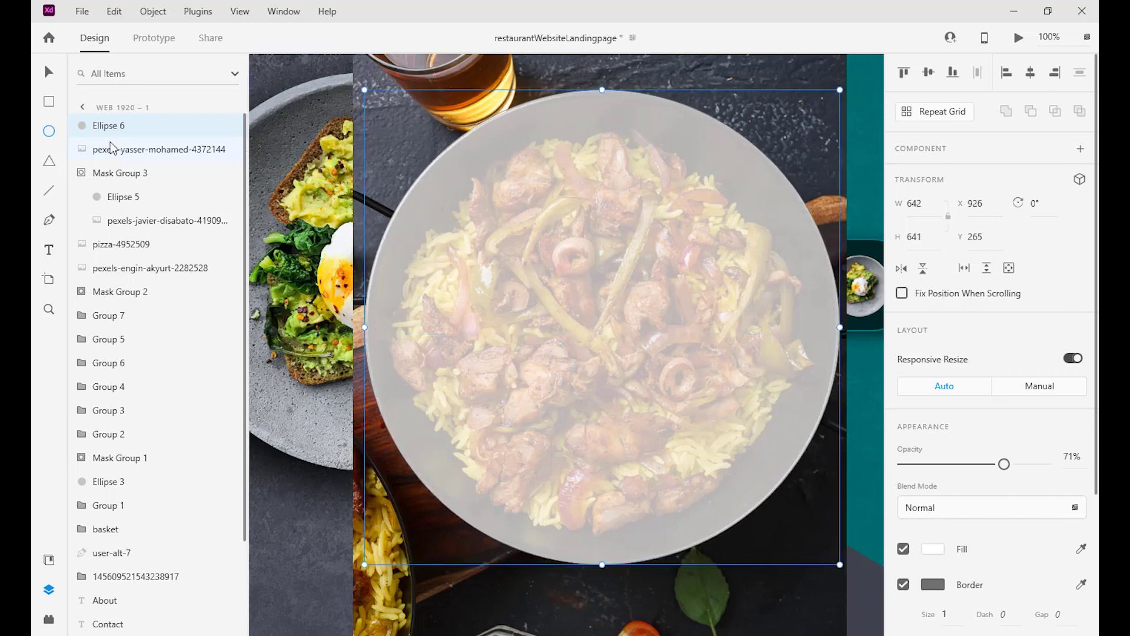
Mask the chicken and rice photo with the ellipse and set the ellipse's opacity to 0%
drag(151, 150, 151, 154)
shift+click(147, 125)
right_click(151, 125)
click(206, 353)
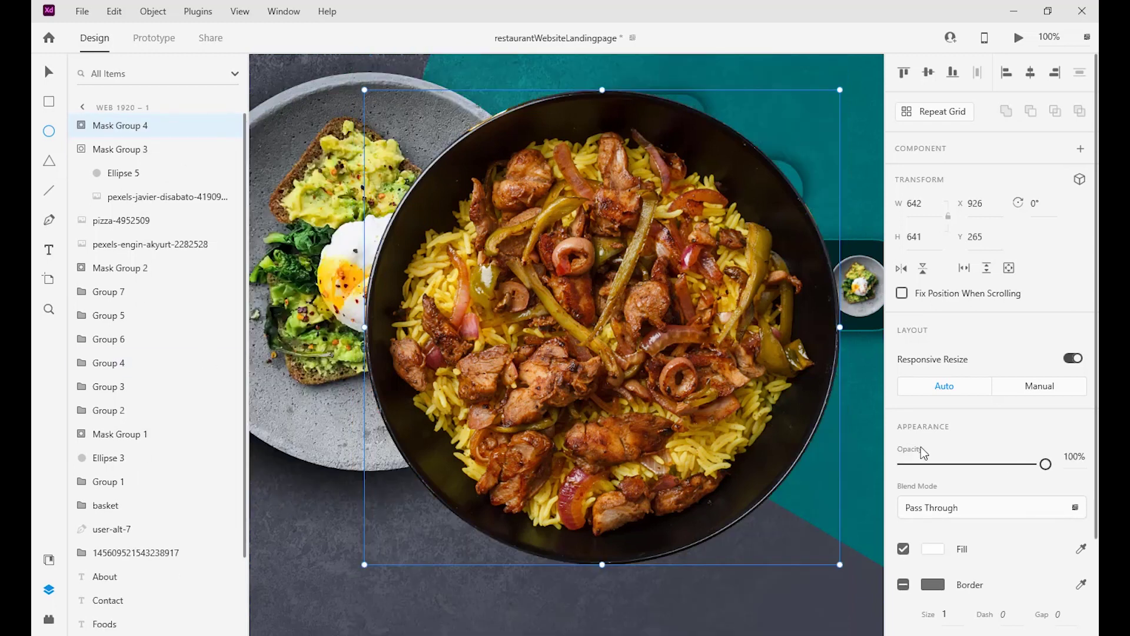
click(117, 154)
drag(1045, 449, 903, 450)
key(ctrl+minus)
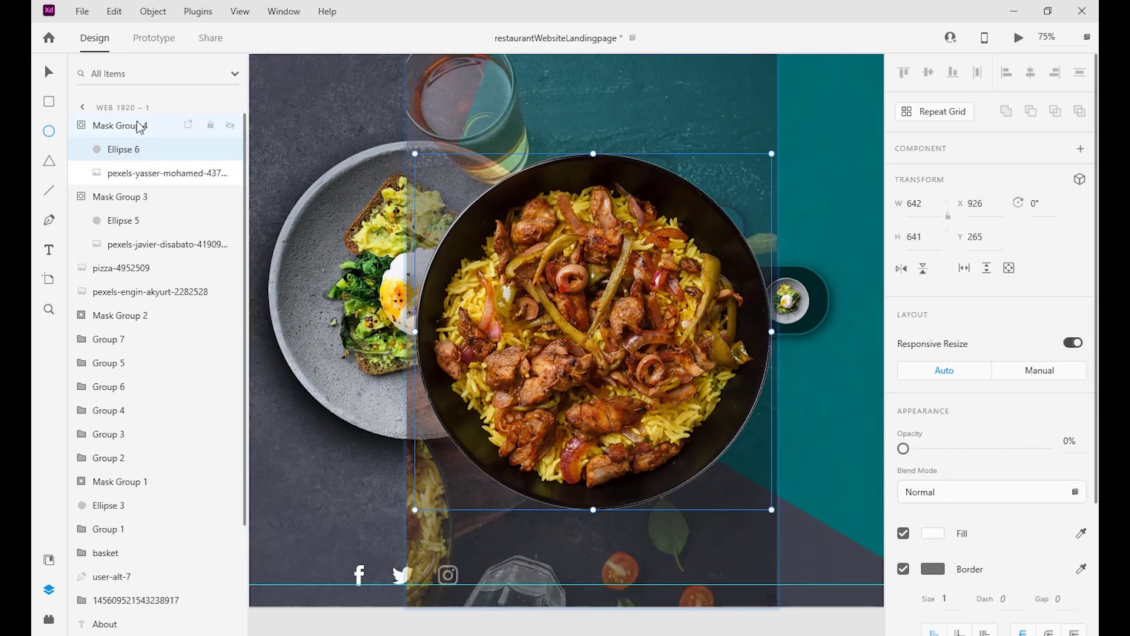
Shrink the masked pan image to about 44 by 44 px and place it inside the lowest pill's right end
click(139, 126)
drag(773, 154, 469, 448)
drag(441, 487, 550, 318)
key(ctrl+plus)
key(ctrl+plus)
drag(700, 328, 581, 387)
key(ctrl+z)
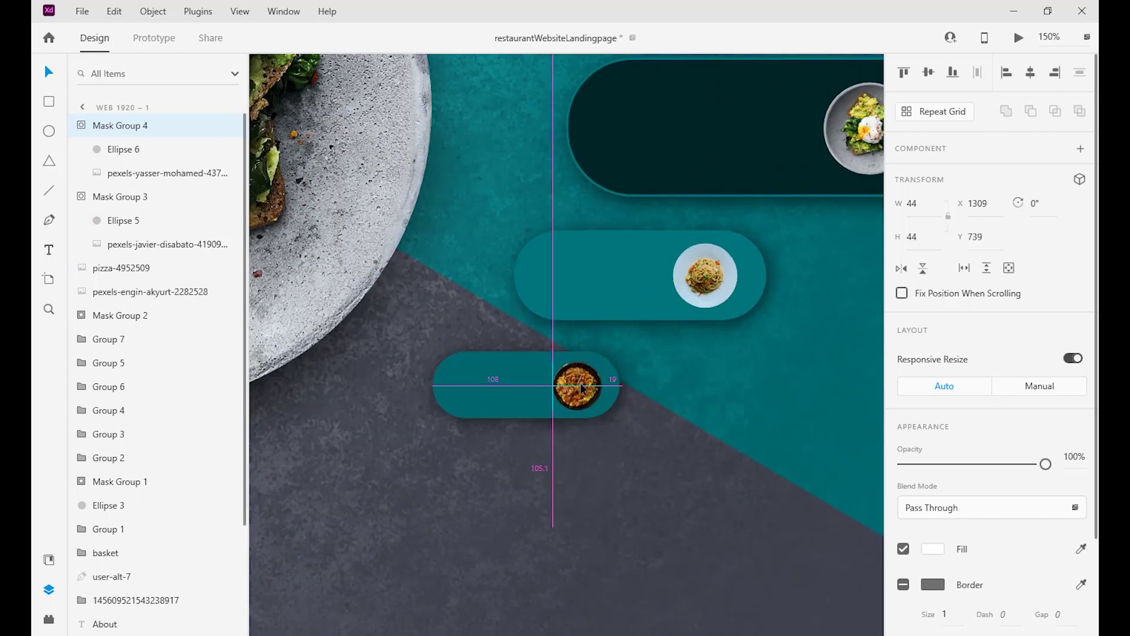
Nudge the pasta plate to X 1421 and the pan image to X 1310 within their pills
drag(709, 286, 714, 284)
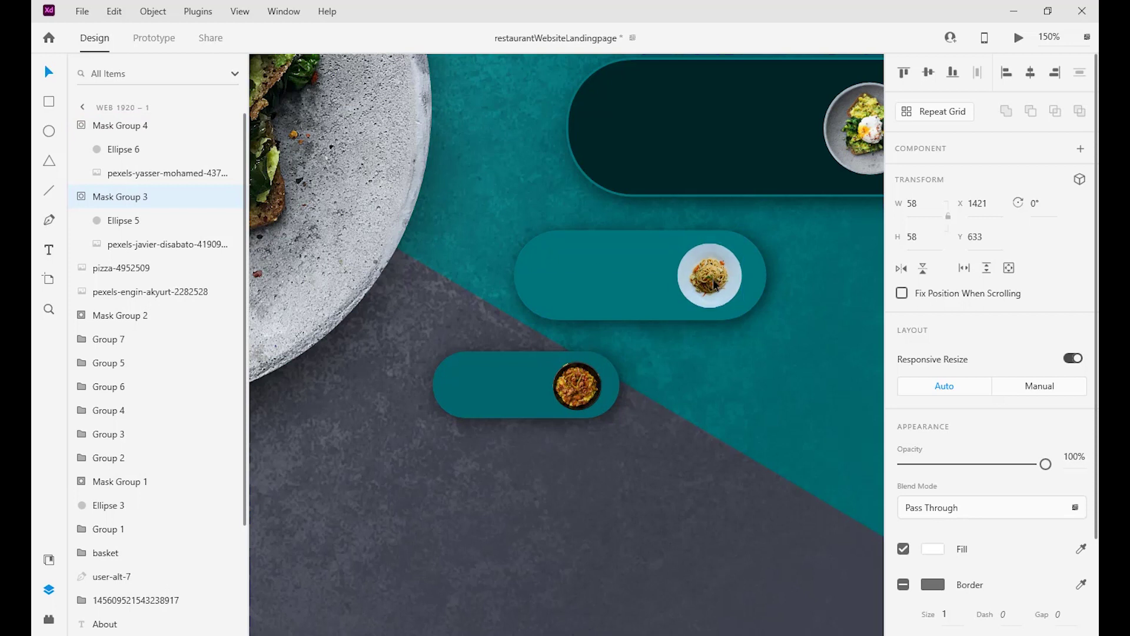
drag(595, 383, 587, 380)
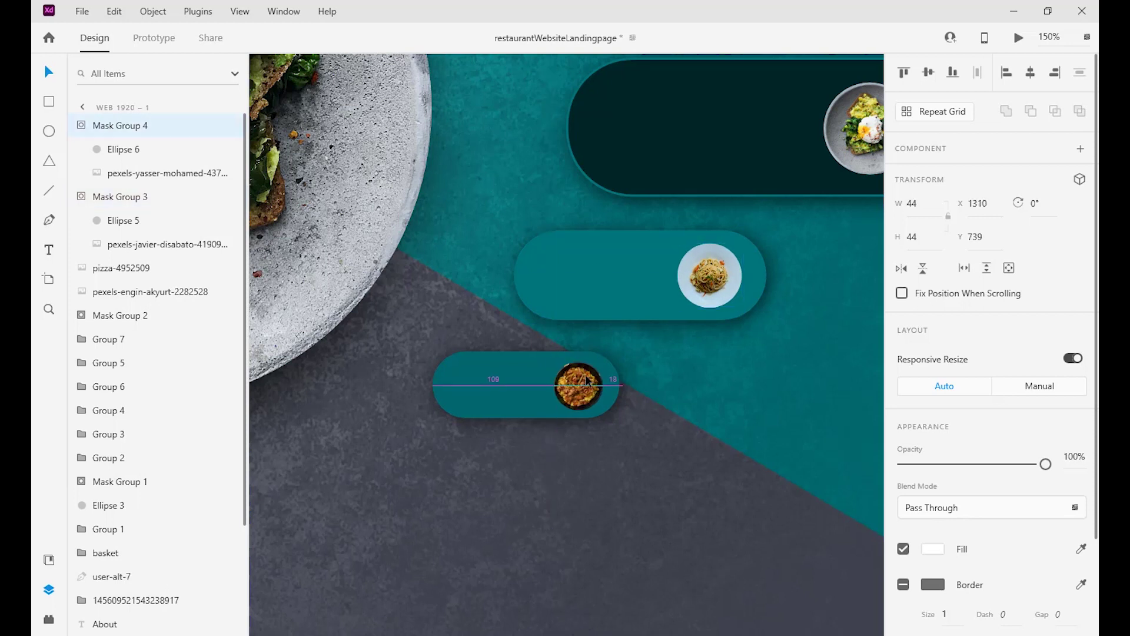
Duplicate the ellipse from Mask Group 4 and place the copy beneath the pan photo within the same group
click(106, 150)
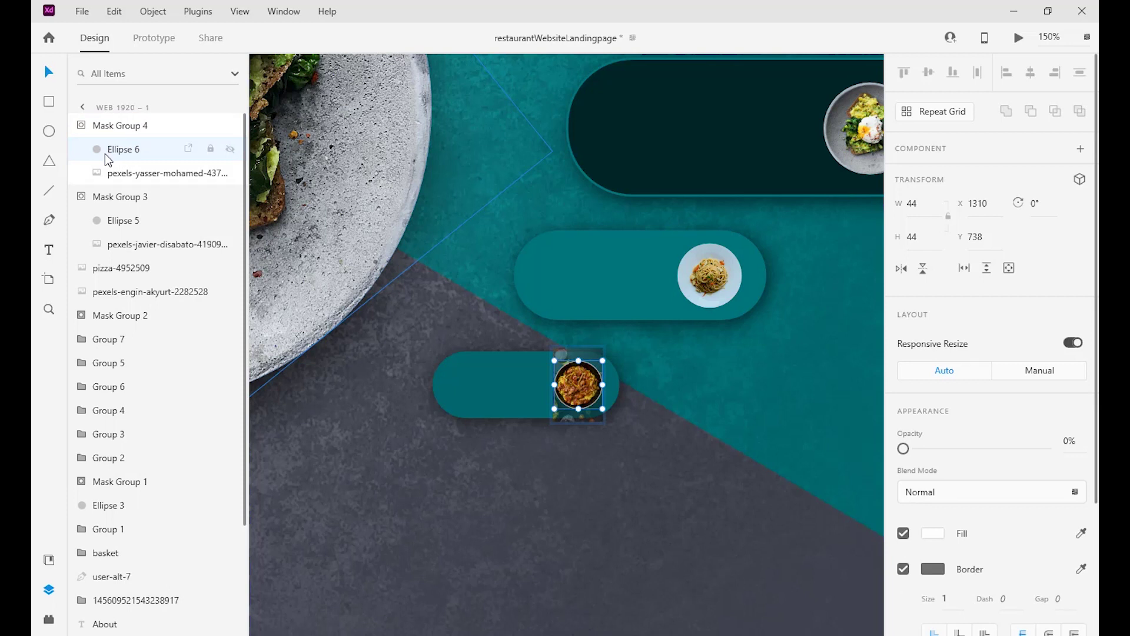
key(ctrl+v)
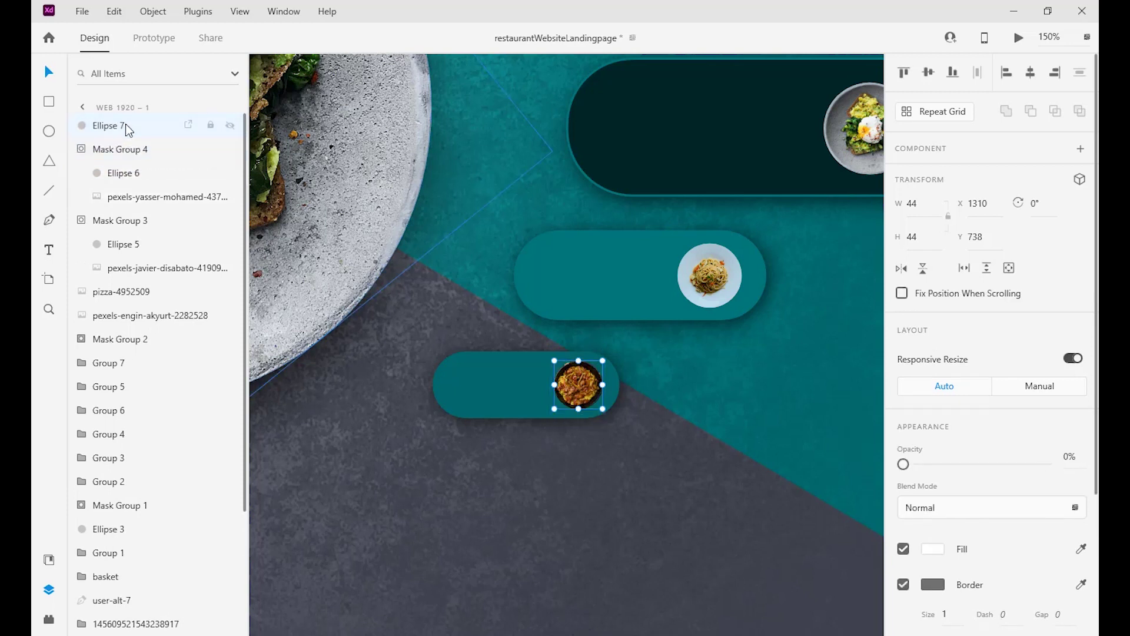
drag(128, 129, 123, 206)
Fill the duplicated ellipse with black and remove its border
click(934, 533)
drag(777, 488, 613, 617)
click(1093, 487)
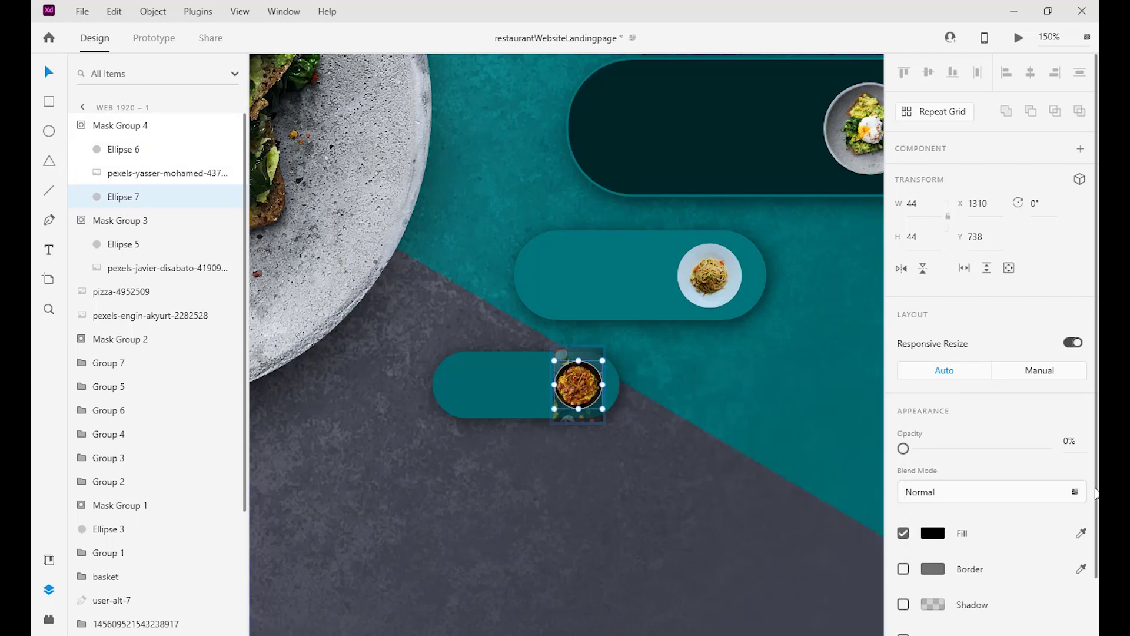
Give the black ellipse an Object Blur of 5 and raise its opacity to 100%
scroll(1048, 518, down, 2)
click(904, 575)
key(ctrl+plus)
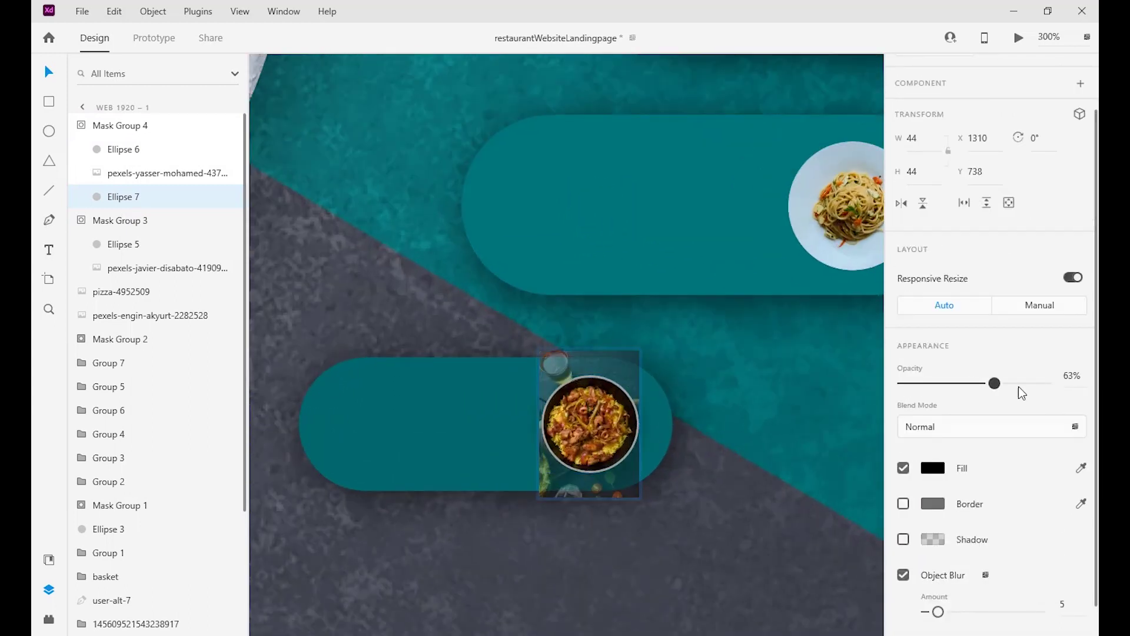
click(750, 442)
Take the black ellipse out of Mask Group 4 and place an unstyled ellipse copy directly beneath the group
drag(244, 264, 238, 103)
drag(120, 196, 134, 252)
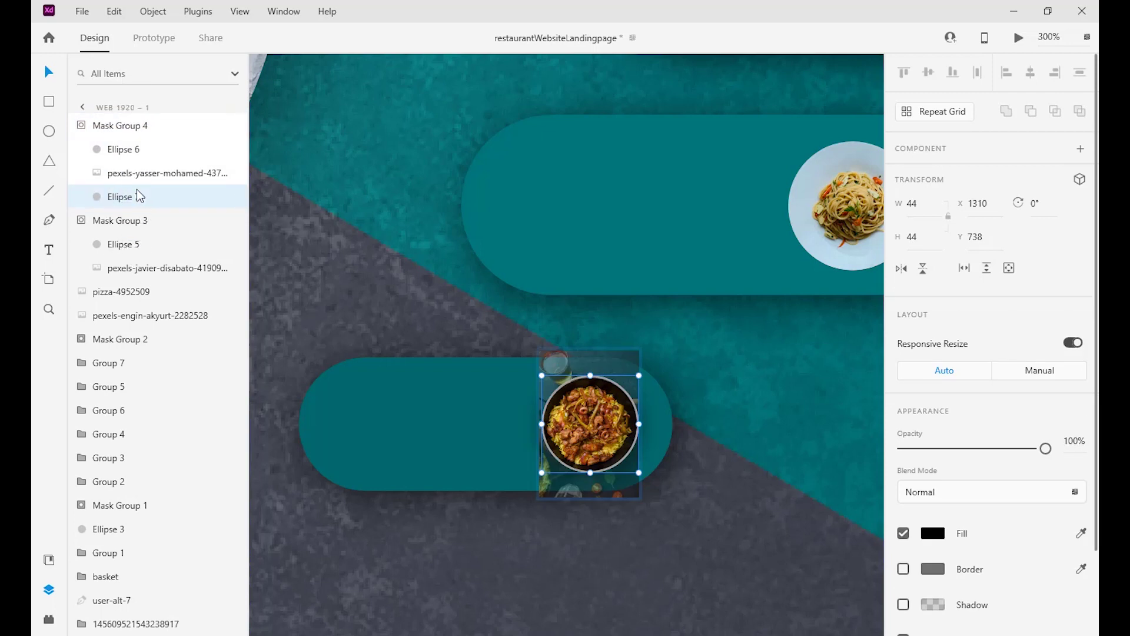
key(ctrl+x)
click(132, 129)
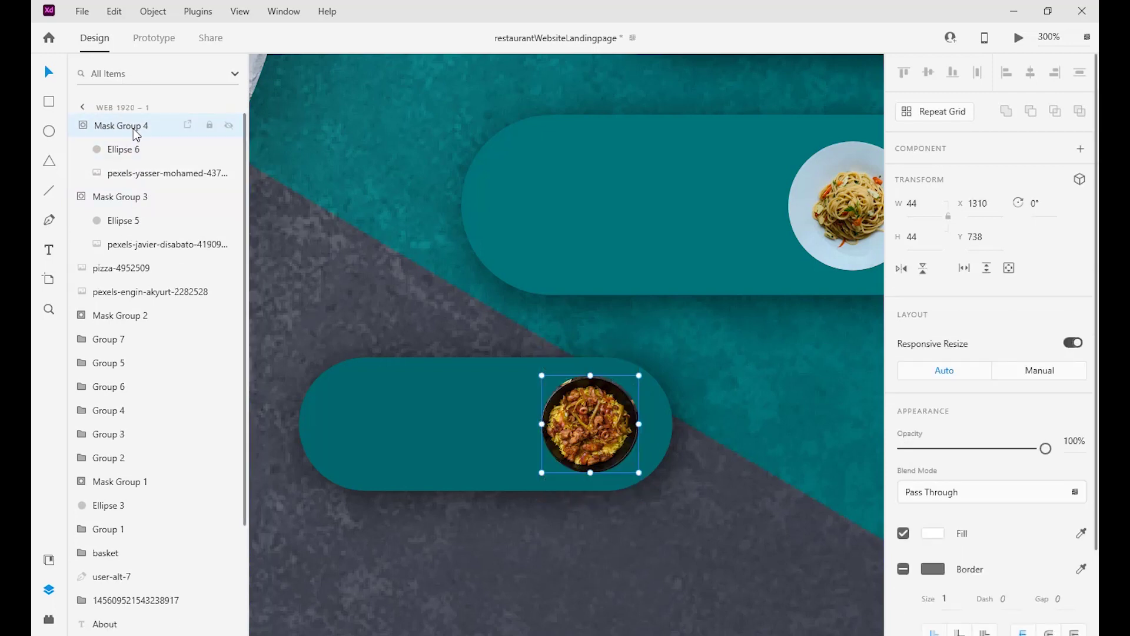
key(ctrl+v)
click(82, 150)
click(81, 173)
click(110, 129)
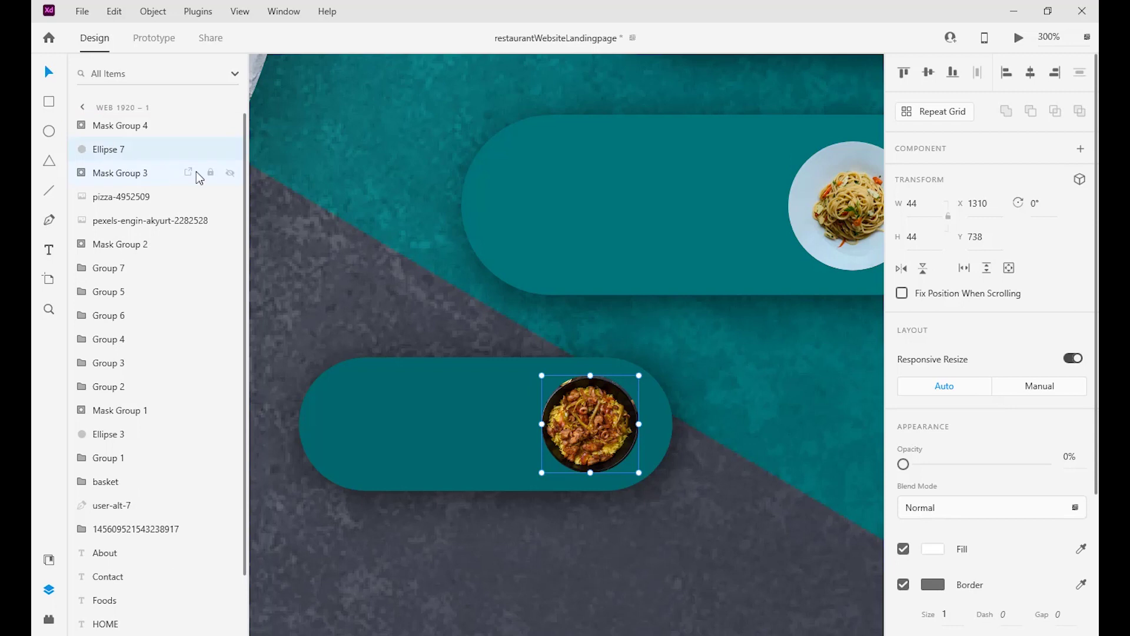
Give the ellipse under the pan a black fill, no border, Object Blur 3 and 79% opacity, offset to X 1311, Y 740
click(933, 548)
drag(736, 471, 709, 531)
scroll(995, 435, down, 3)
click(944, 574)
click(944, 602)
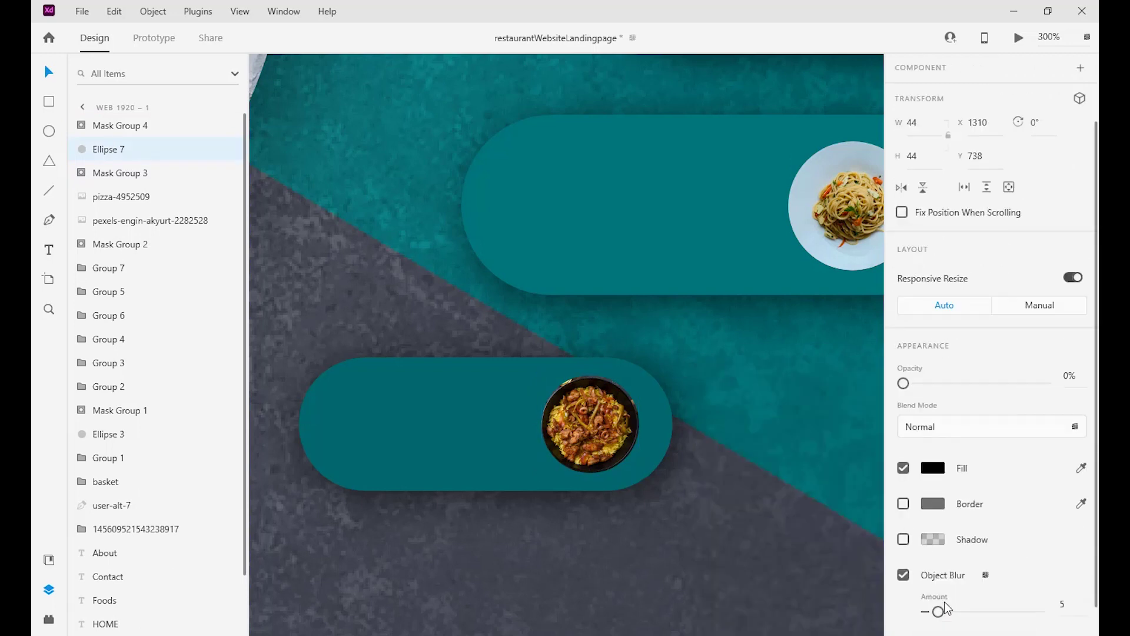
drag(955, 619, 939, 617)
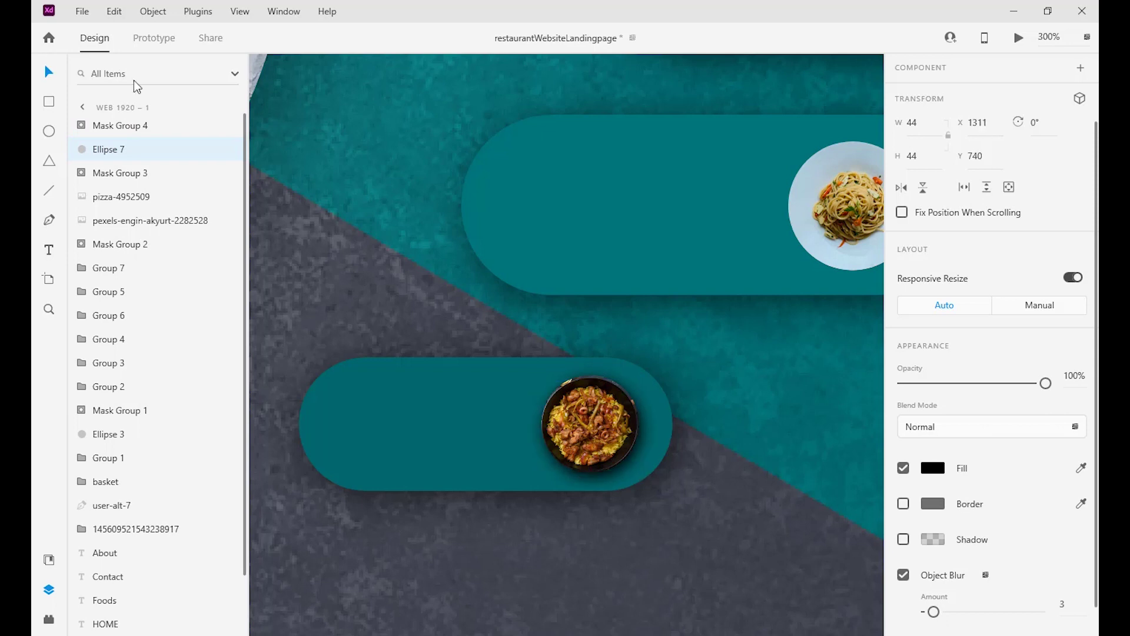
drag(1043, 384, 1016, 384)
Duplicate the shadow ellipse onto the pasta plate at about 57 × 57, X 1423, Y 636, and place it beneath Mask Group 3
drag(621, 444, 817, 216)
drag(667, 218, 333, 322)
drag(465, 312, 526, 308)
drag(567, 349, 592, 373)
mouse_move(568, 341)
mouse_down()
mouse_move(557, 341)
mouse_move(584, 377)
mouse_move(565, 358)
mouse_up()
drag(144, 151, 140, 215)
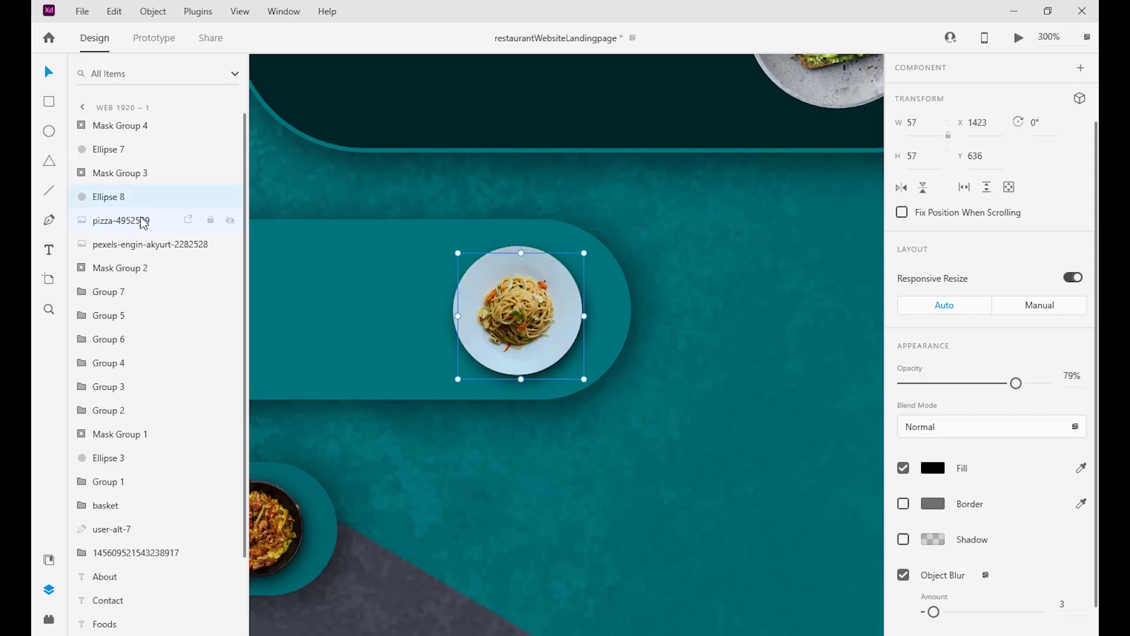
drag(453, 251, 453, 251)
click(683, 318)
click(383, 282)
click(235, 126)
scroll(242, 126, up, 3)
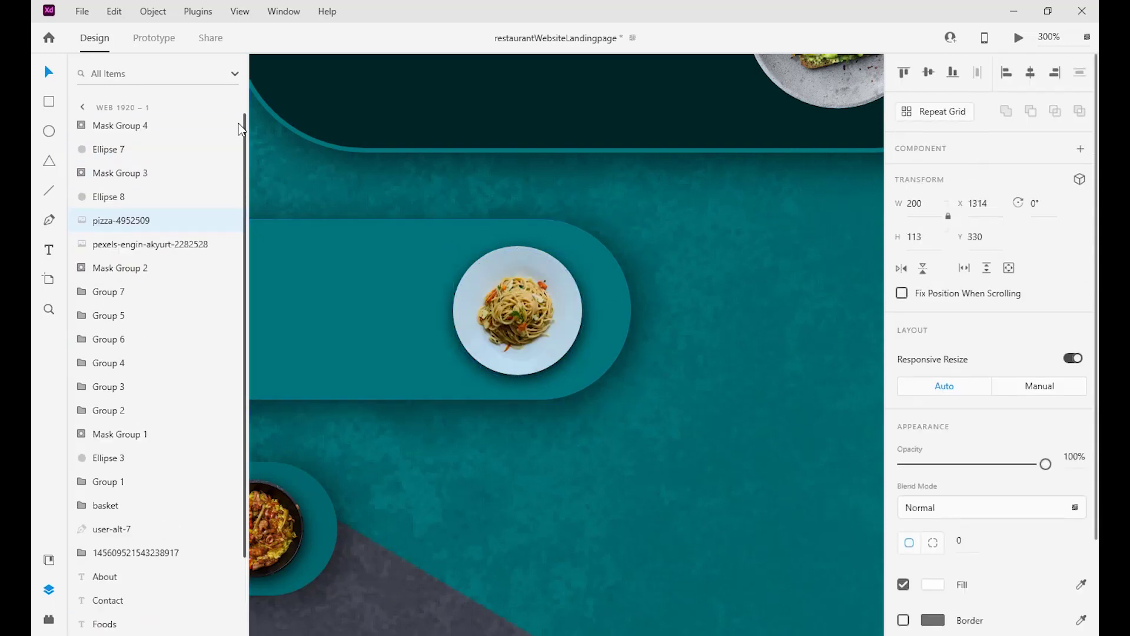
click(176, 197)
drag(568, 374, 687, 290)
key(ctrl+z)
Copy the pasta plate's shadow ellipse onto the avocado toast plate, enlarge it to about 91 × 86 and place it beneath Mask Group 2
click(112, 151)
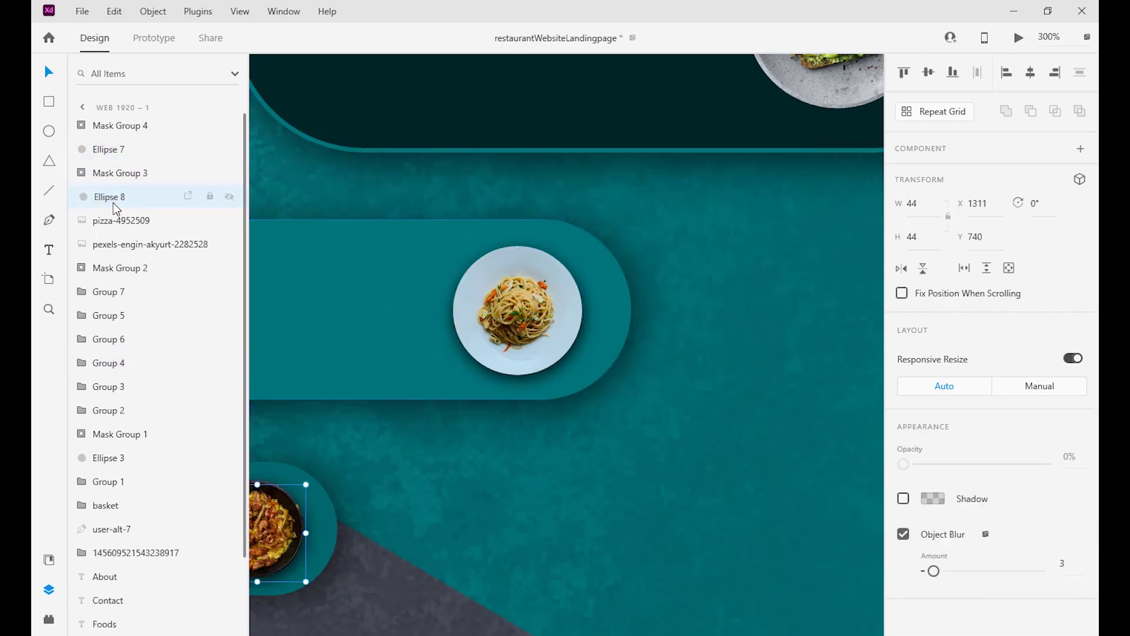
click(114, 204)
key(ctrl+c)
key(ctrl+v)
key(ctrl+t)
drag(565, 358, 754, 173)
drag(729, 146, 574, 291)
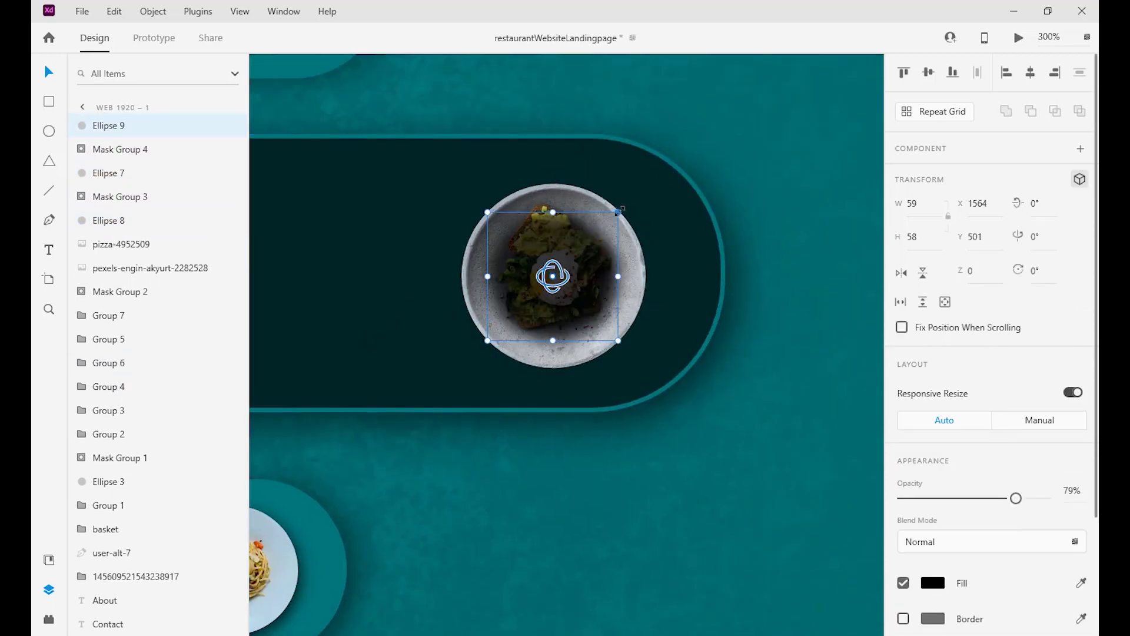
drag(619, 211, 653, 182)
drag(117, 126, 118, 292)
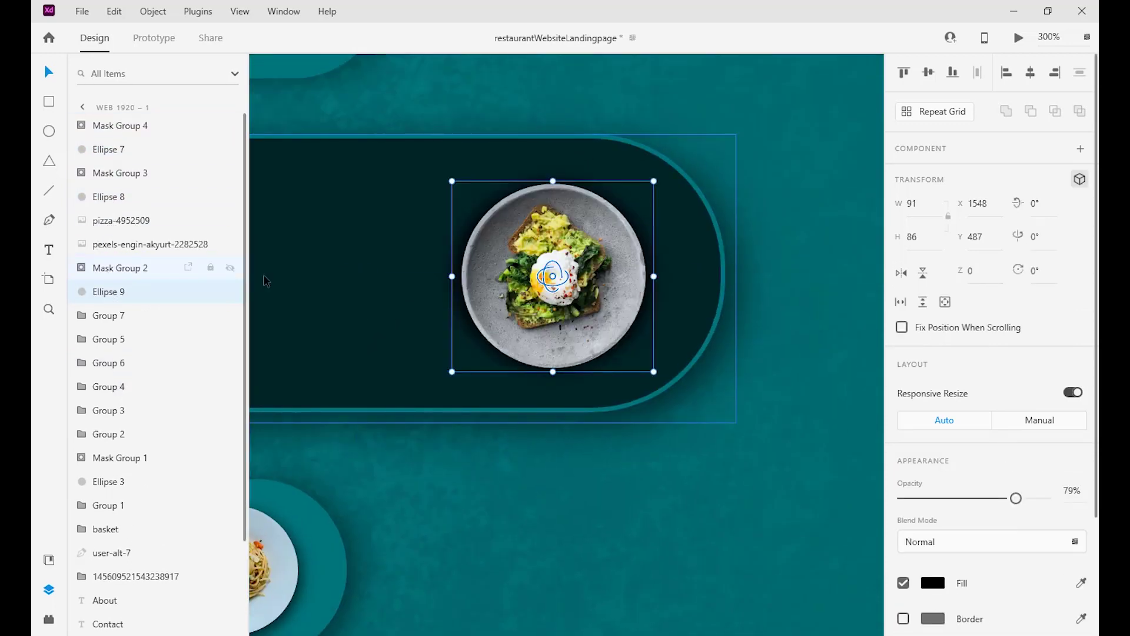
Set the avocado plate's shadow opacity to 57% and offset the ellipse to X 1550, Y 490
key(Up)
click(984, 498)
key(Left)
key(Left)
key(Down)
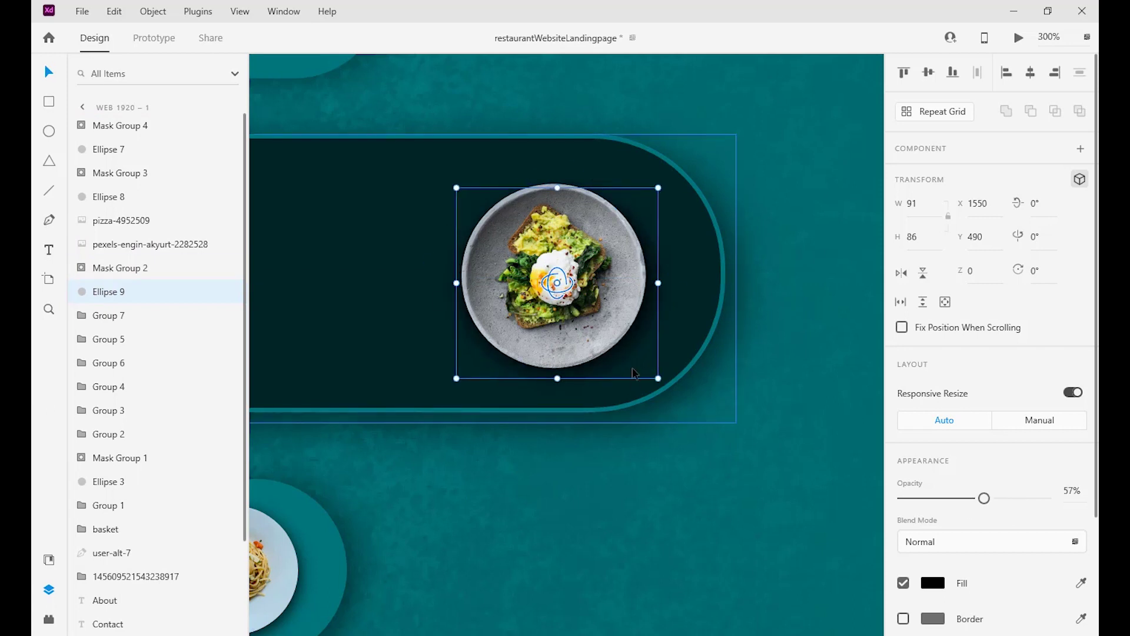
Move the shadow ellipse from the avocado toast plate to behind the pizza in the pill above
drag(633, 369, 709, 285)
key(ctrl+z)
click(549, 360)
drag(580, 383, 665, 171)
drag(547, 118, 637, 392)
drag(624, 353, 306, 229)
double_click(456, 277)
drag(541, 265, 810, 328)
click(542, 333)
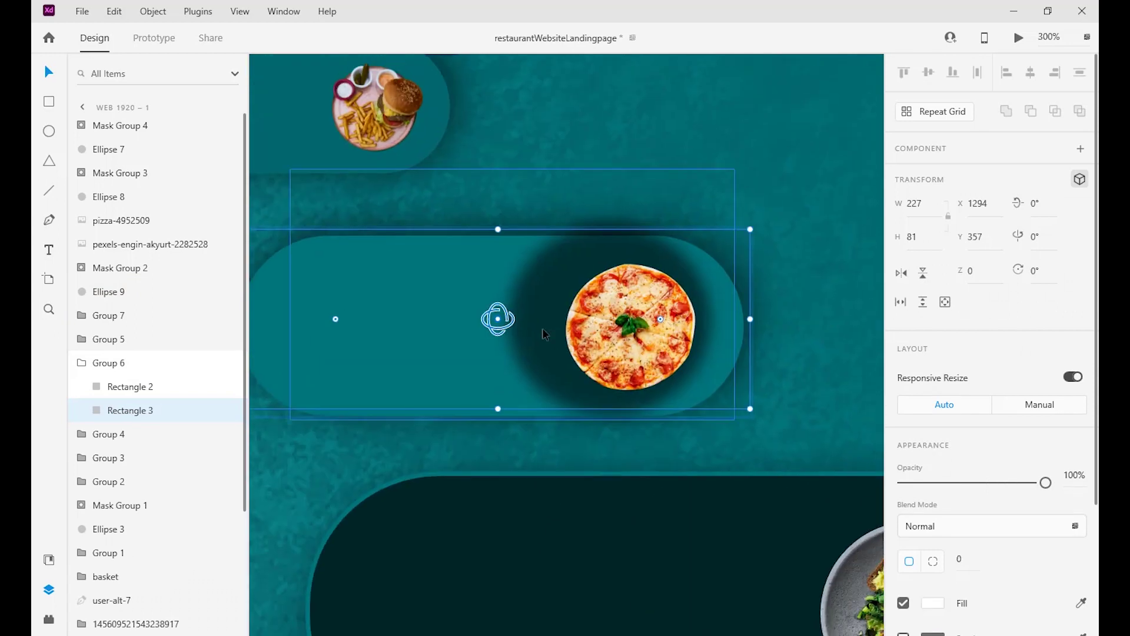
Shrink the shadow ellipse behind the pizza to about 55 × 52
drag(289, 170, 353, 210)
key(ctrl+z)
click(152, 298)
drag(508, 225, 565, 280)
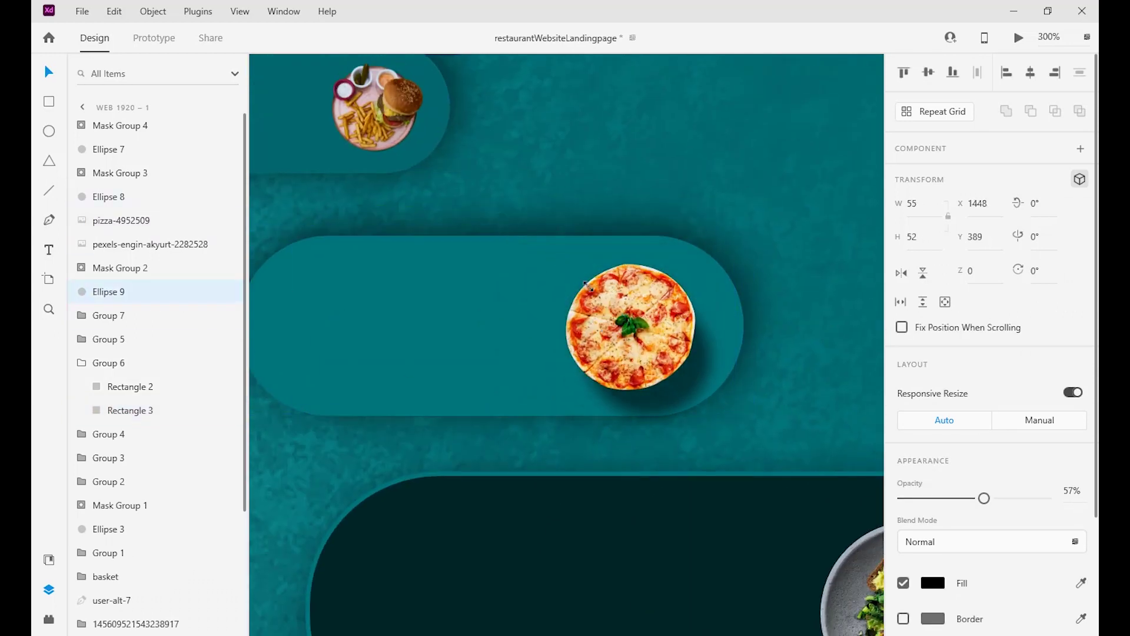
Lock the pizza image and refit its shadow ellipse to about 61 × 57 at X 1438, Y 375 with 65% opacity
drag(673, 393, 661, 372)
key(ctrl+z)
click(210, 220)
click(118, 291)
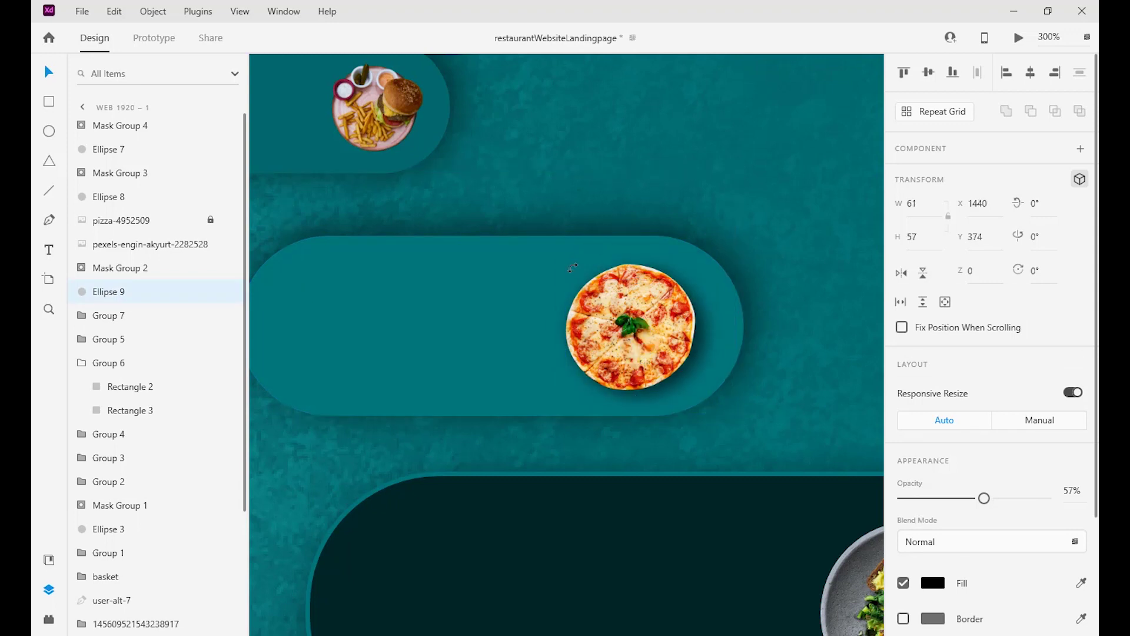
click(312, 189)
Copy the pizza's shadow ellipse to the burger plate, shrink it to about 39 × 36 at X 1334, Y 288, and place it beneath Mask Group 2
click(118, 292)
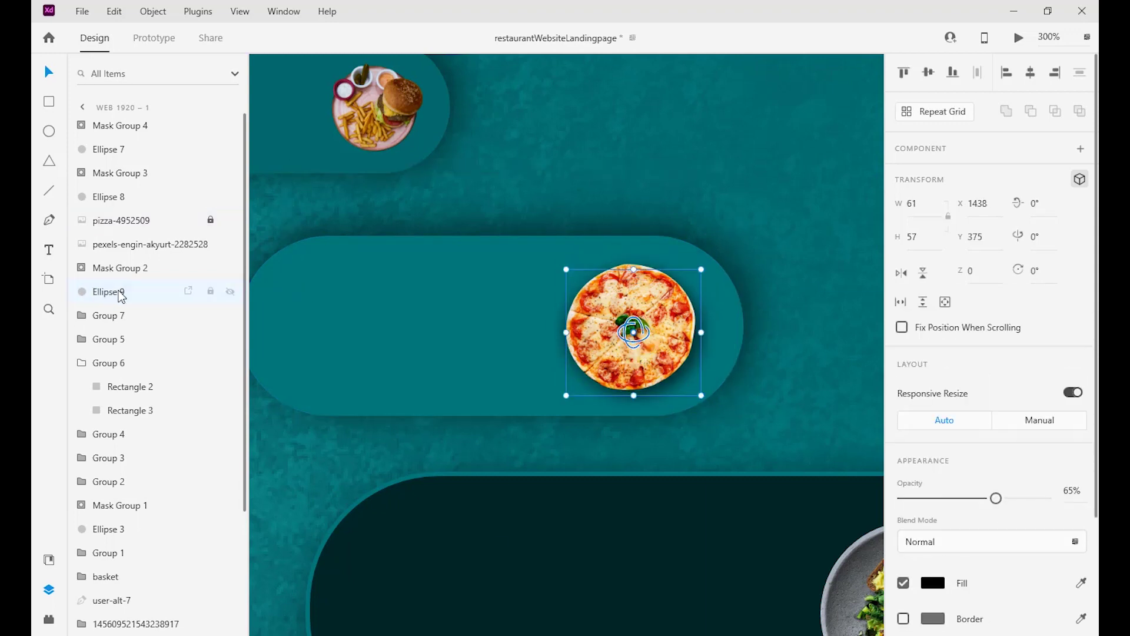
key(ctrl+c)
key(ctrl+v)
key(shift+Up)
key(shift+Up)
key(shift+Up)
key(shift+Up)
key(shift+Up)
key(shift+Up)
drag(605, 190, 537, 289)
drag(635, 235, 607, 255)
drag(111, 125, 111, 290)
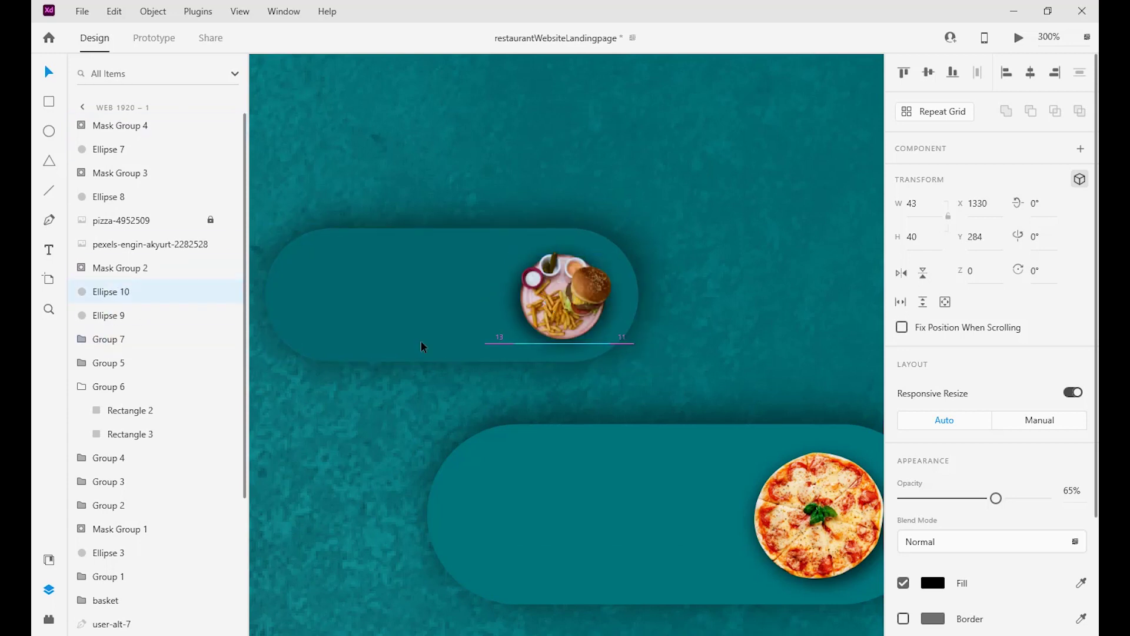
drag(512, 255, 521, 260)
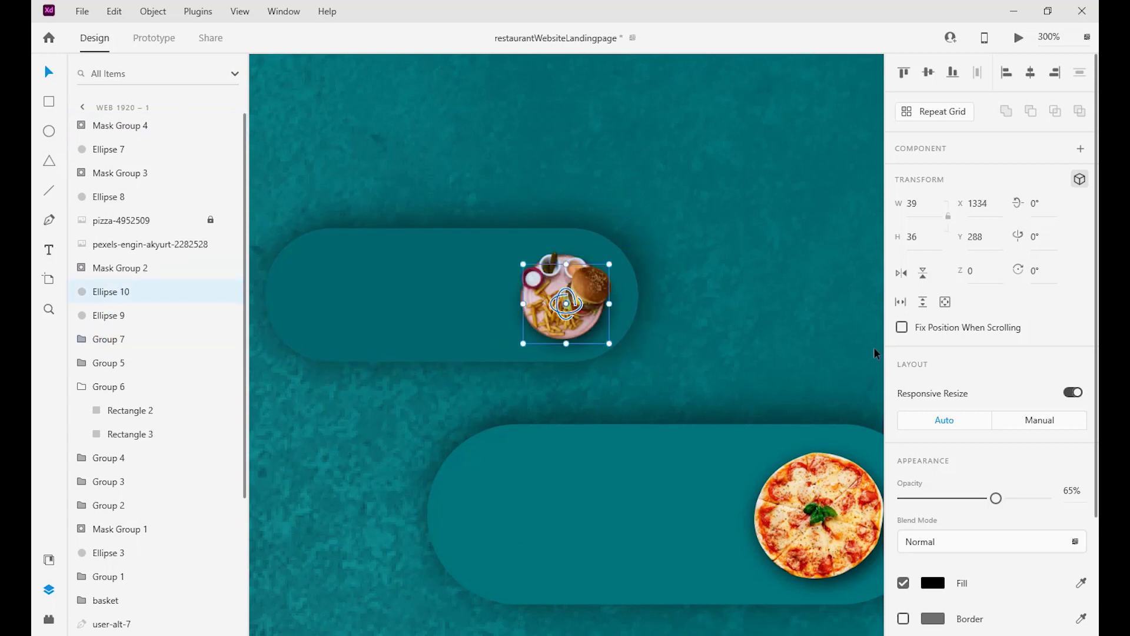
Add the text VEGETABLES in Moon Bold 20 inside the dark pill, beside the avocado toast plate
key(ctrl+0)
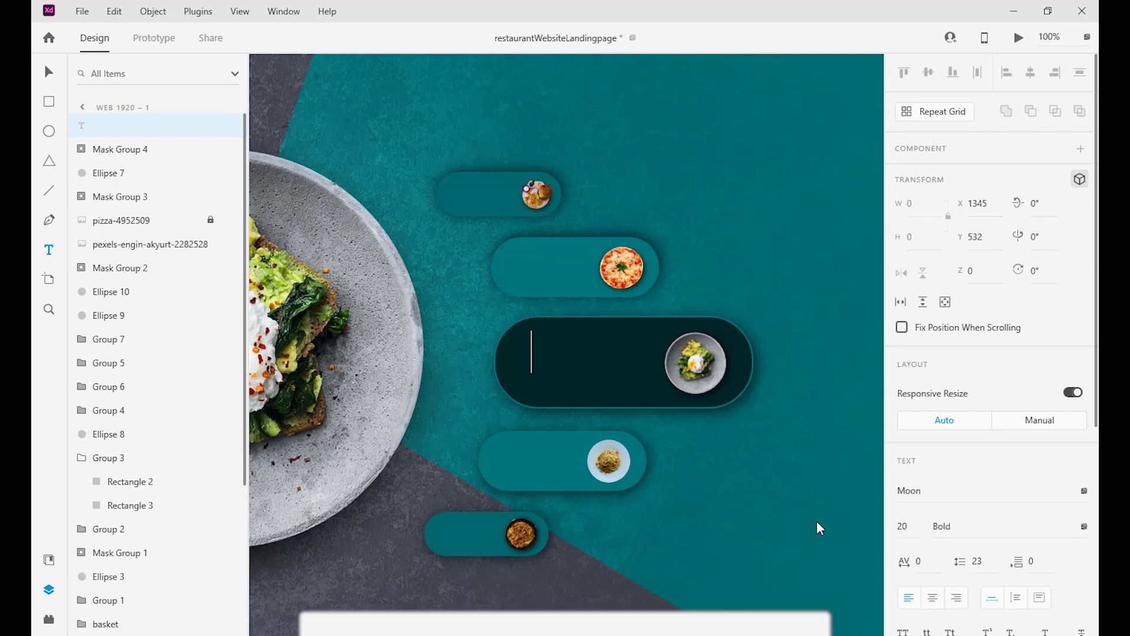
text(VEGETABLES)
key(Escape)
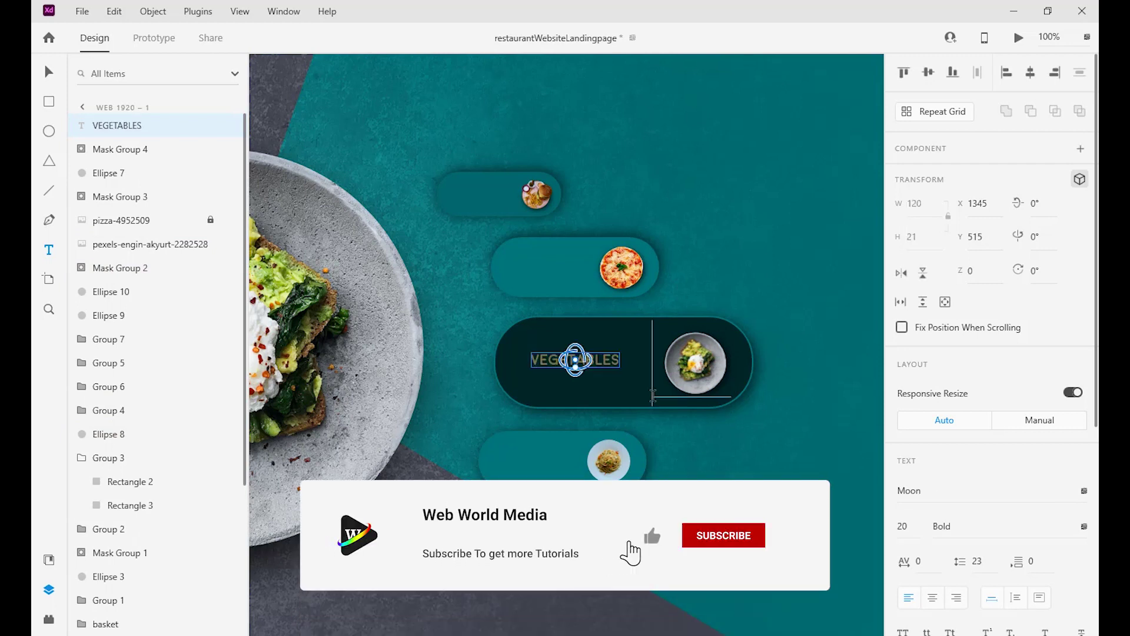
click(716, 282)
Add the text PIZZA in Moon Bold 20 inside the pill holding the pizza
click(50, 249)
click(527, 266)
text(PIZZA)
key(Escape)
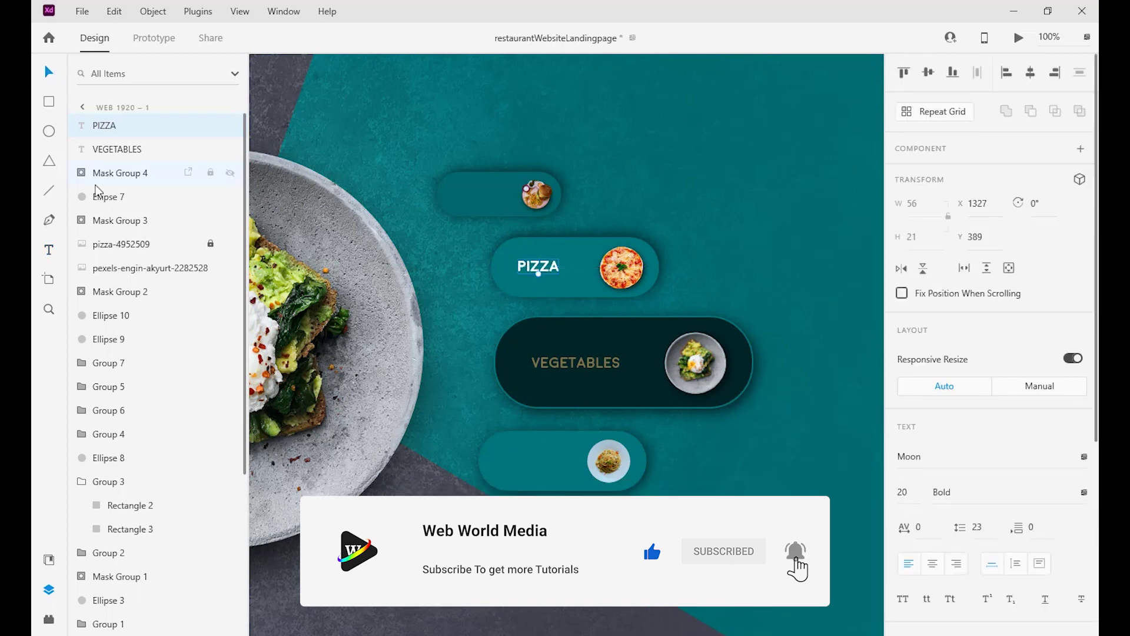
Add the text BURGER in Moon Bold 15 inside the burger pill
click(49, 249)
click(464, 188)
text(BURGER)
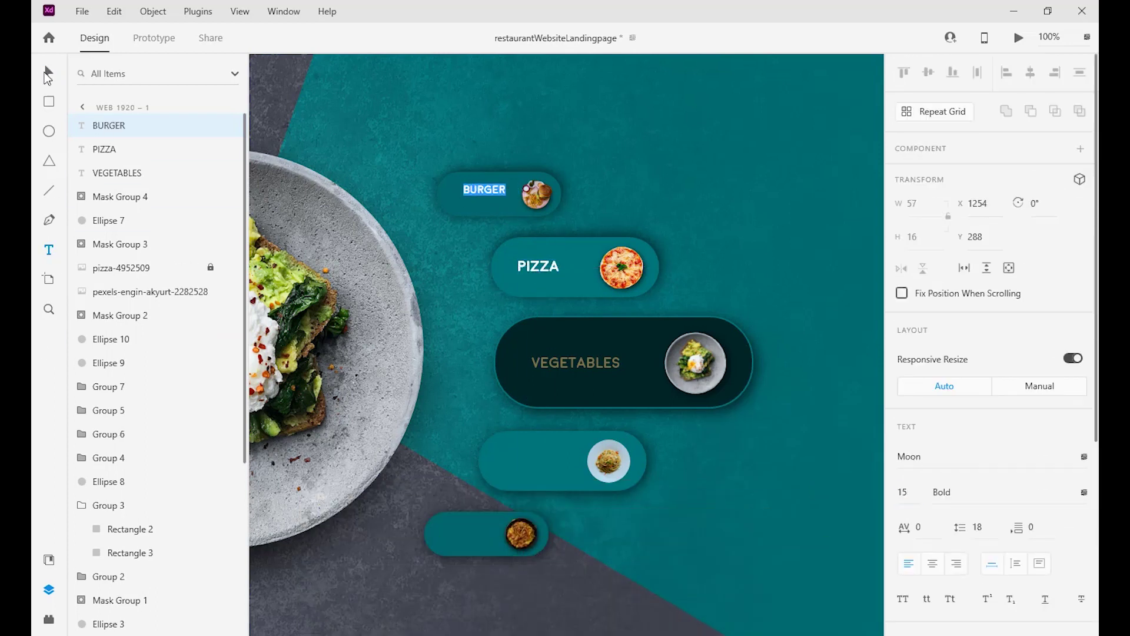
Set the font size of the PIZZA label to 18
click(537, 268)
click(900, 493)
text(18)
key(Return)
Turn the pizza label into SPAGETTi on the pasta pill and place a copy reading Rise on the lowest pill
click(576, 363)
drag(537, 267, 471, 537)
key(ctrl+z)
alt+drag(530, 462, 458, 534)
double_click(472, 533)
text(RISE)
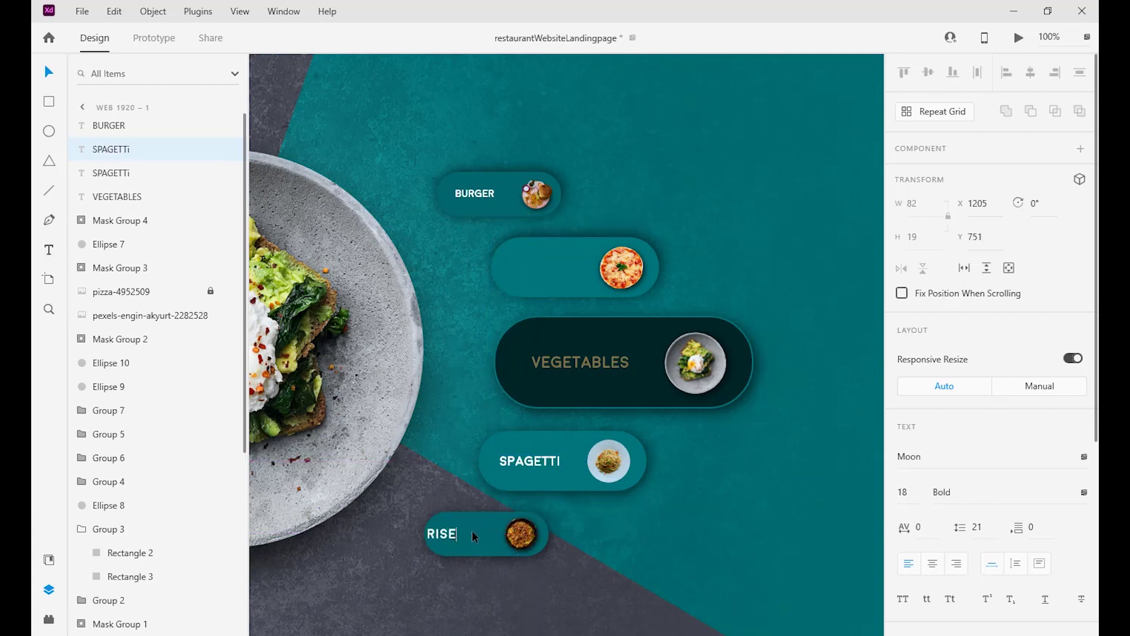
Duplicate the SPAGETTi label onto the pizza pill and change its text to PIZZA
alt+drag(534, 467, 535, 271)
double_click(547, 265)
key(ctrl+0)
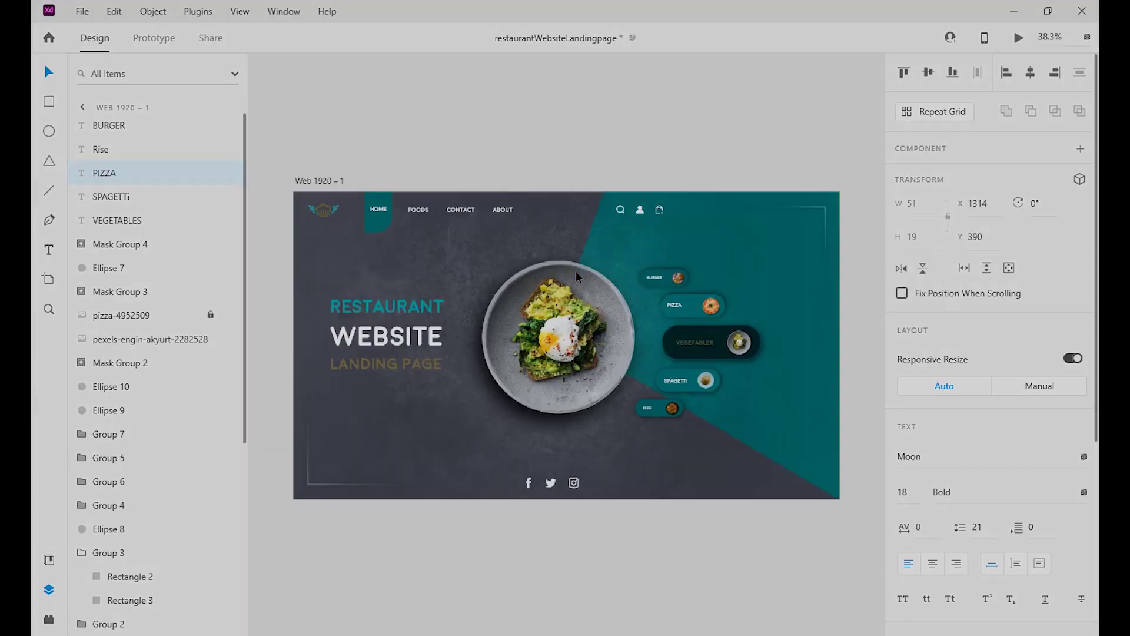